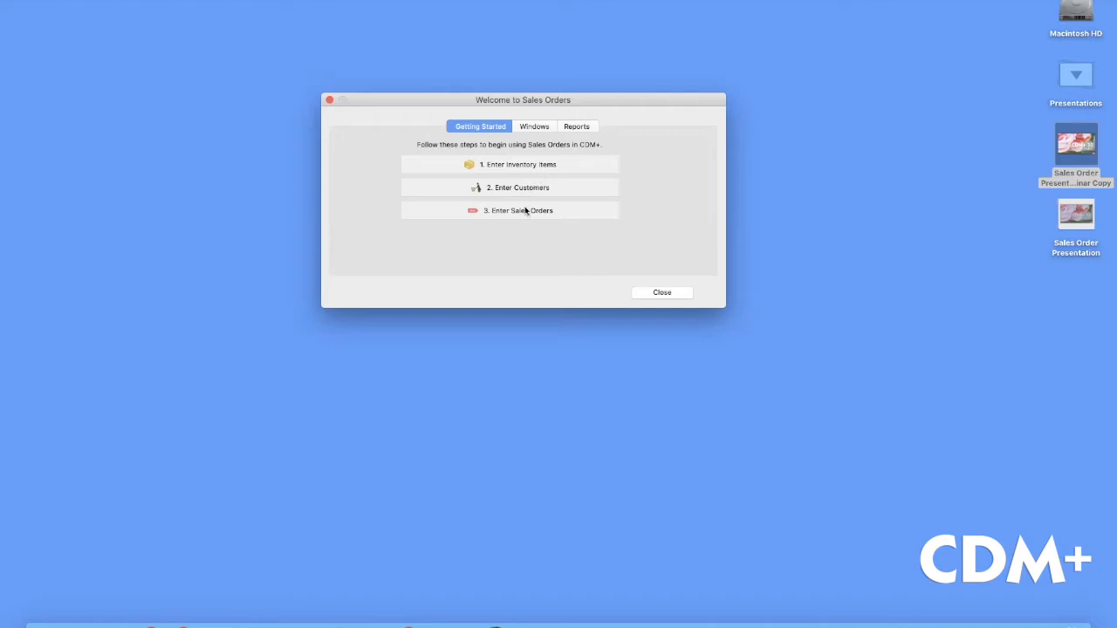
Preview the Windows and Reports tabs, then open Inventory Item Records from Getting Started
left_click(536, 128)
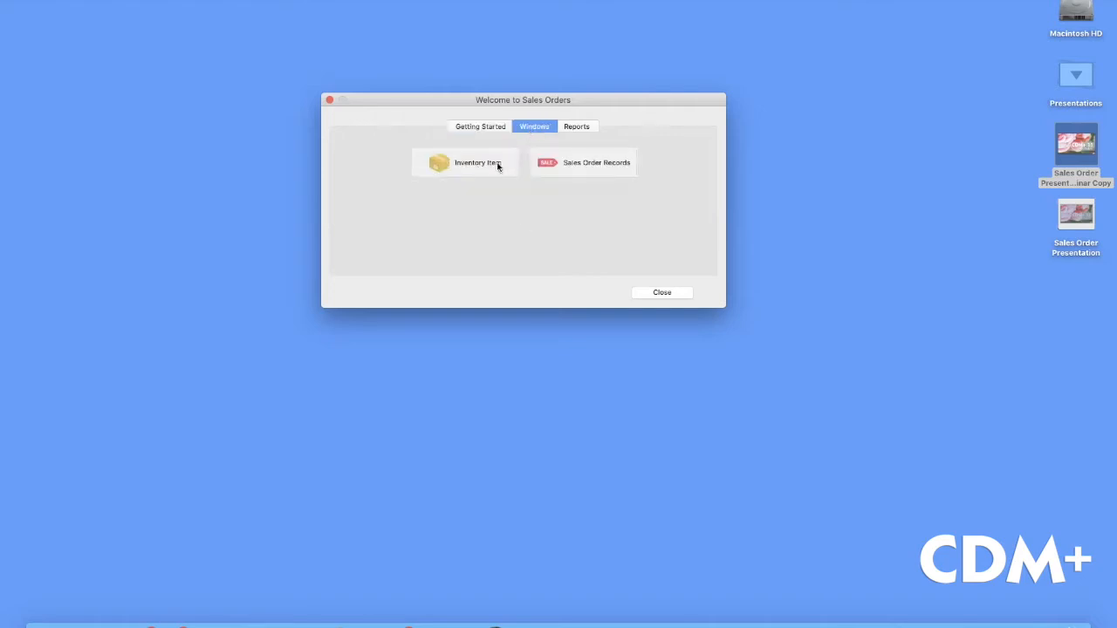
left_click(580, 129)
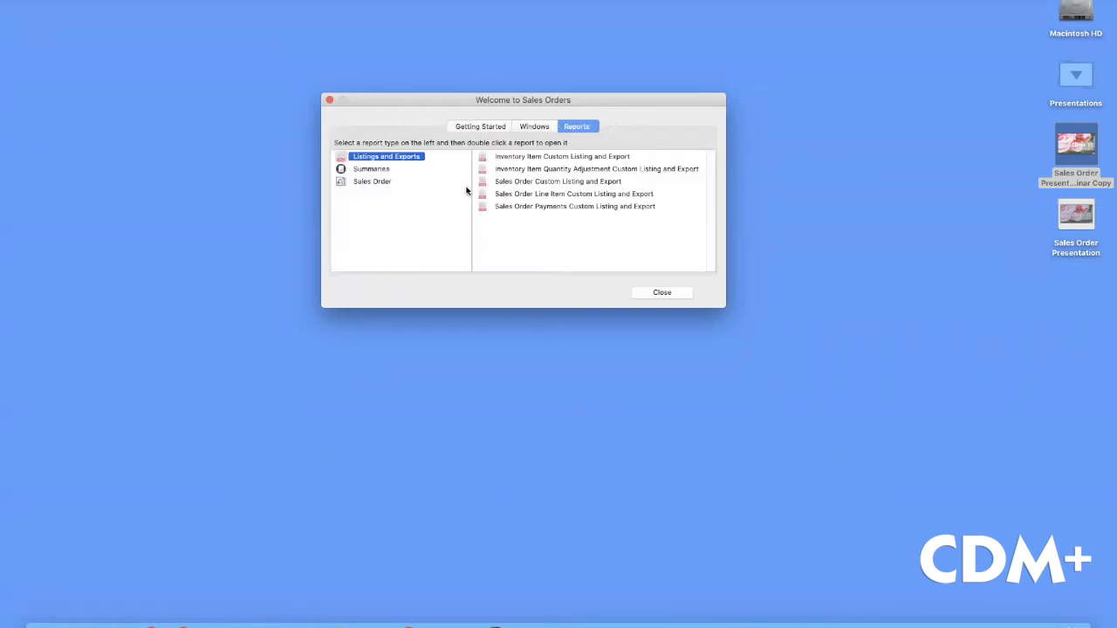
left_click(484, 130)
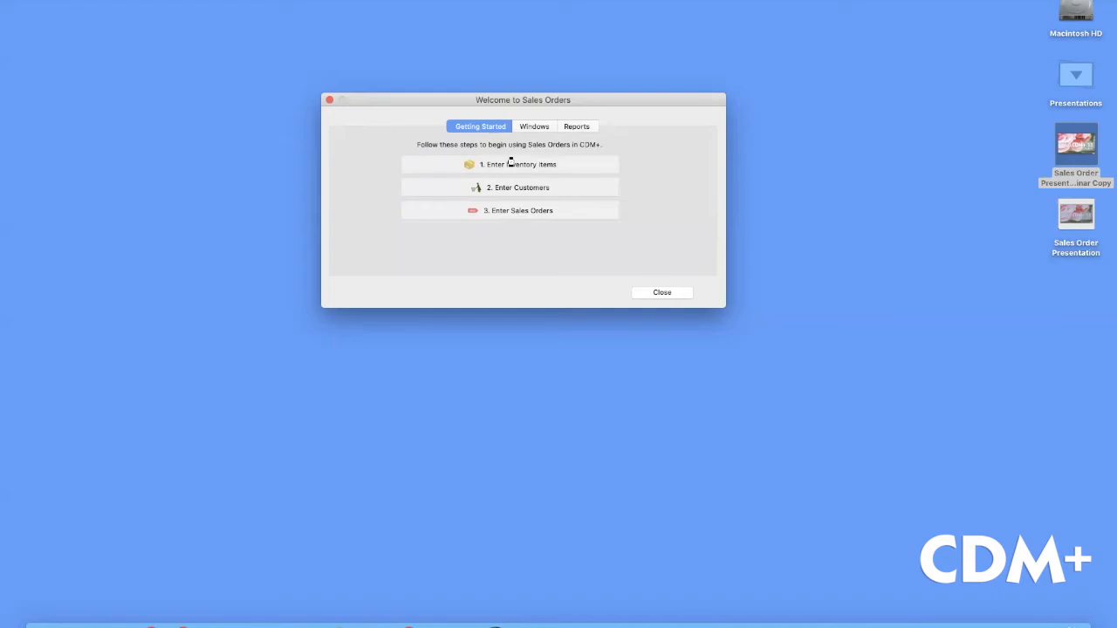
left_click(509, 164)
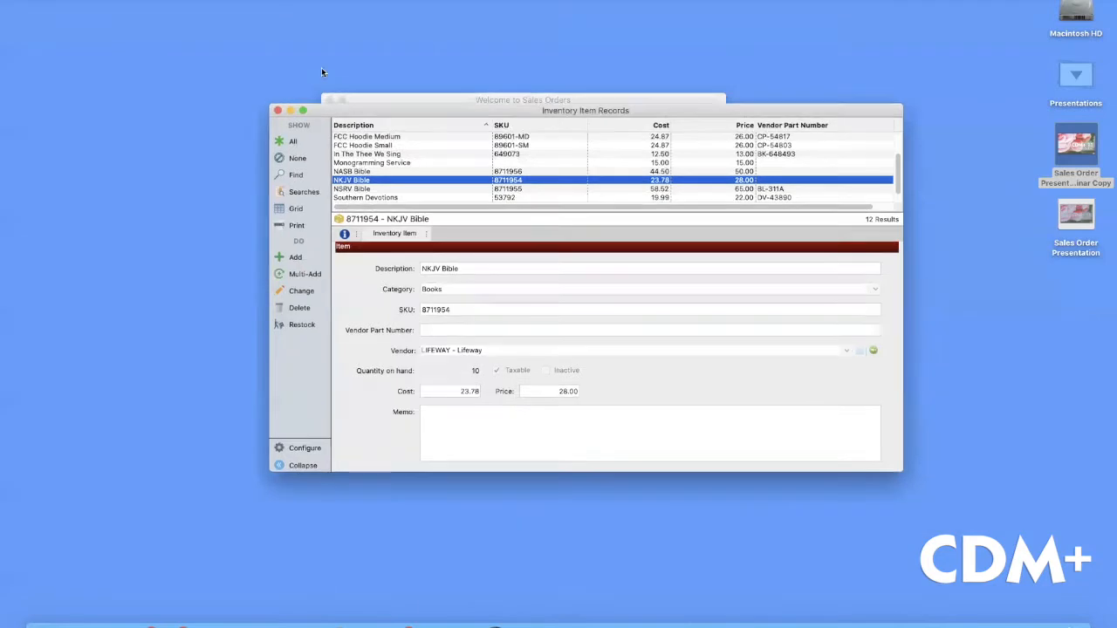
Drag the Inventory Item Records window up and left, then nudge it slightly into place
left_click_drag(395, 110, 308, 49)
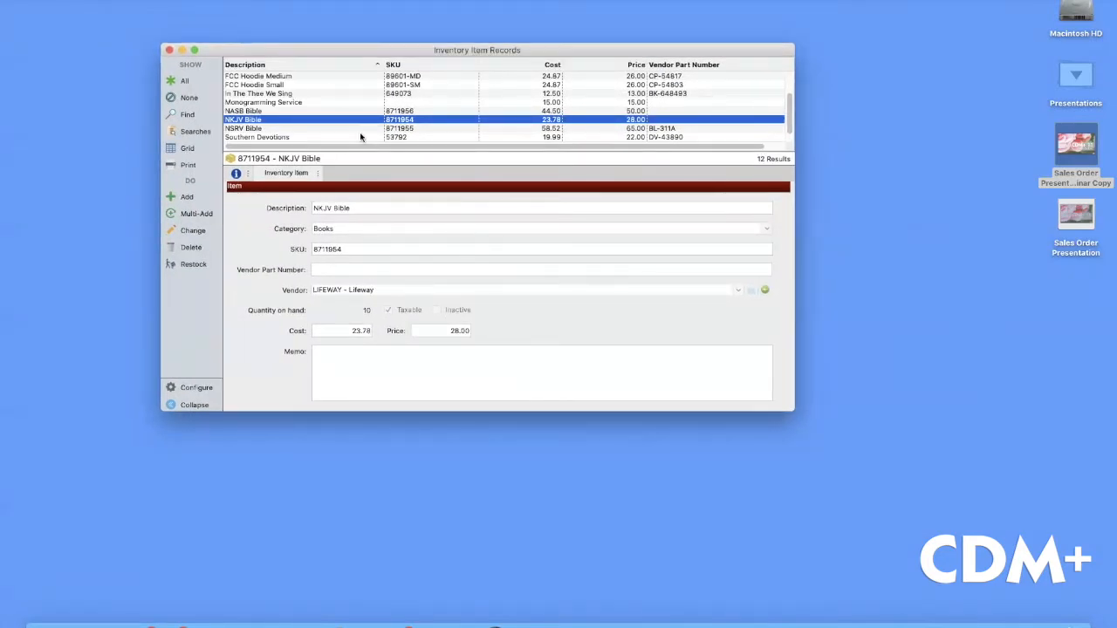
scroll(424, 117, "down", 1)
scroll(424, 117, "up", 2)
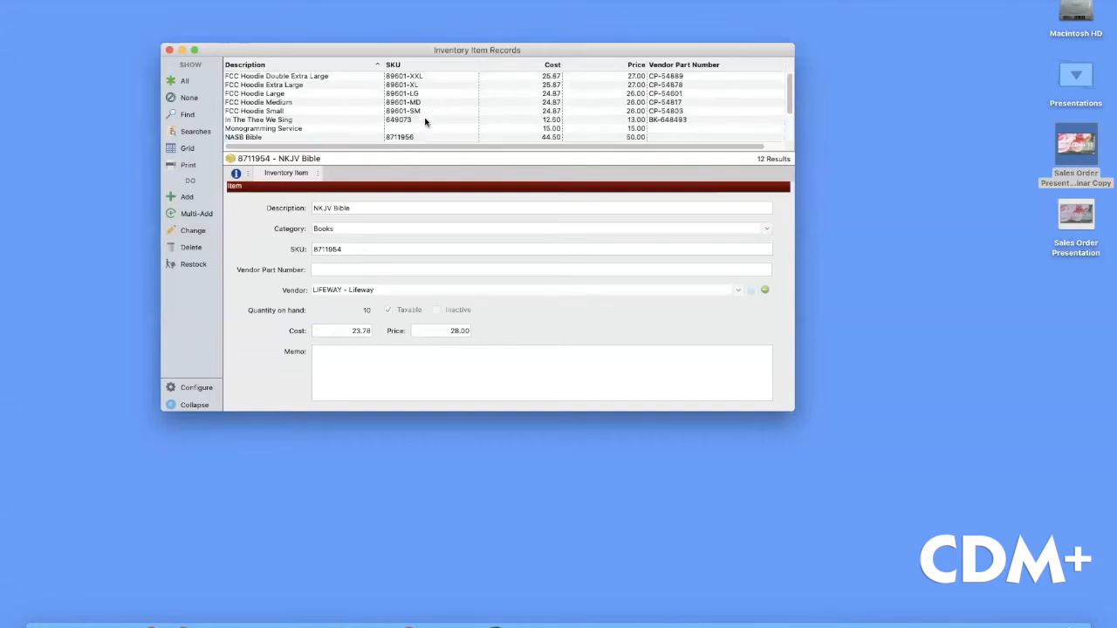
left_click_drag(463, 51, 459, 43)
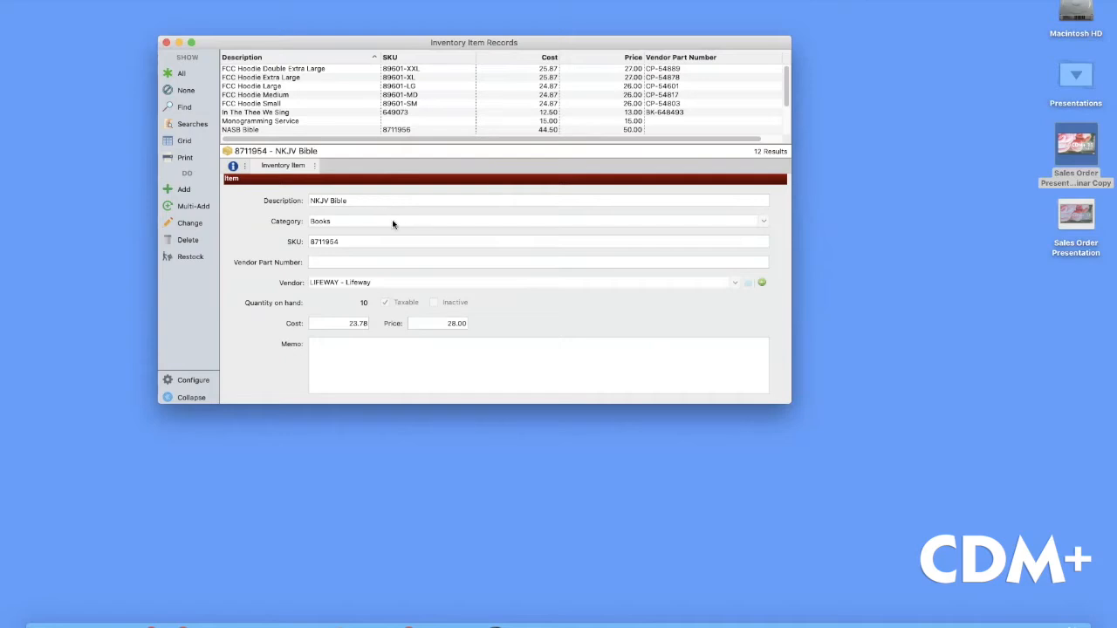
Add a new inventory item described as 'FCC T-Shirt' in the Apparel category
left_click(184, 190)
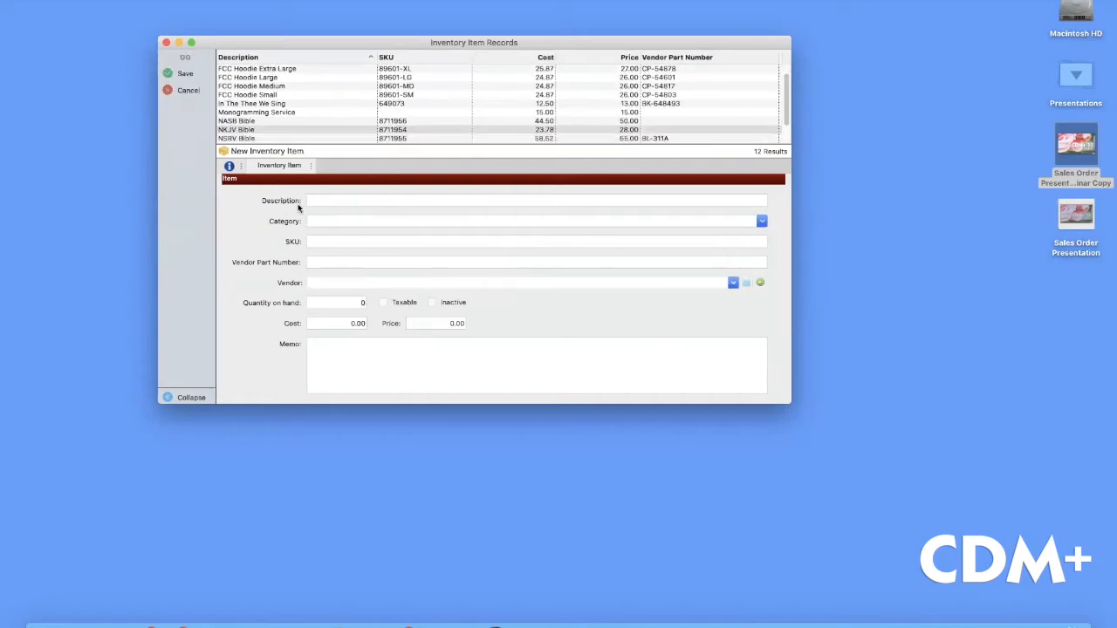
type("FCC T-Shirt")
left_click(393, 223)
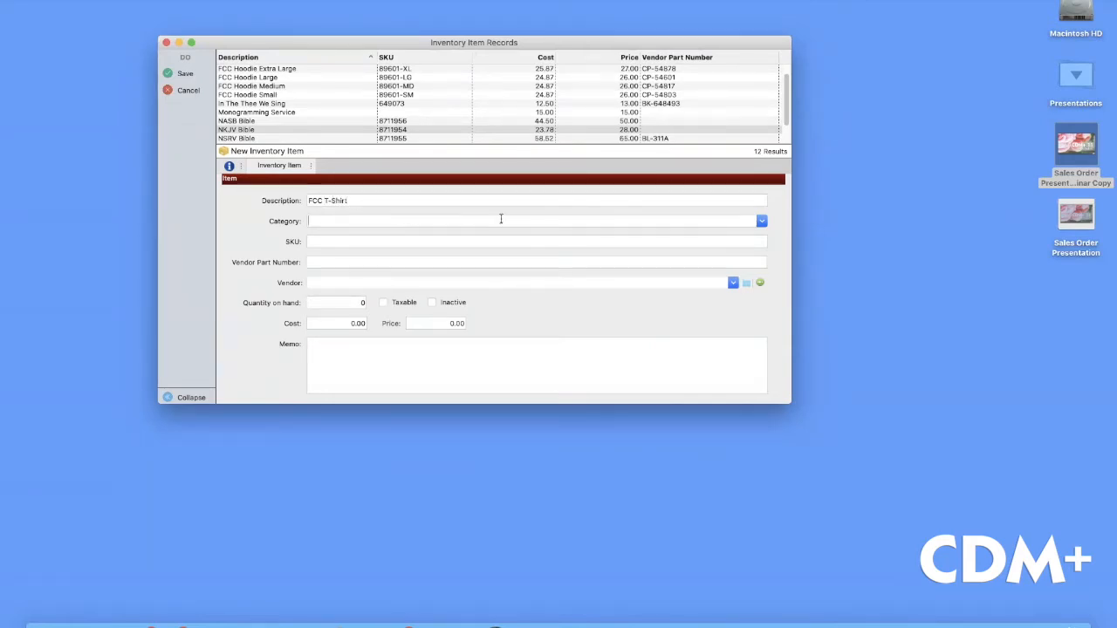
left_click(762, 223)
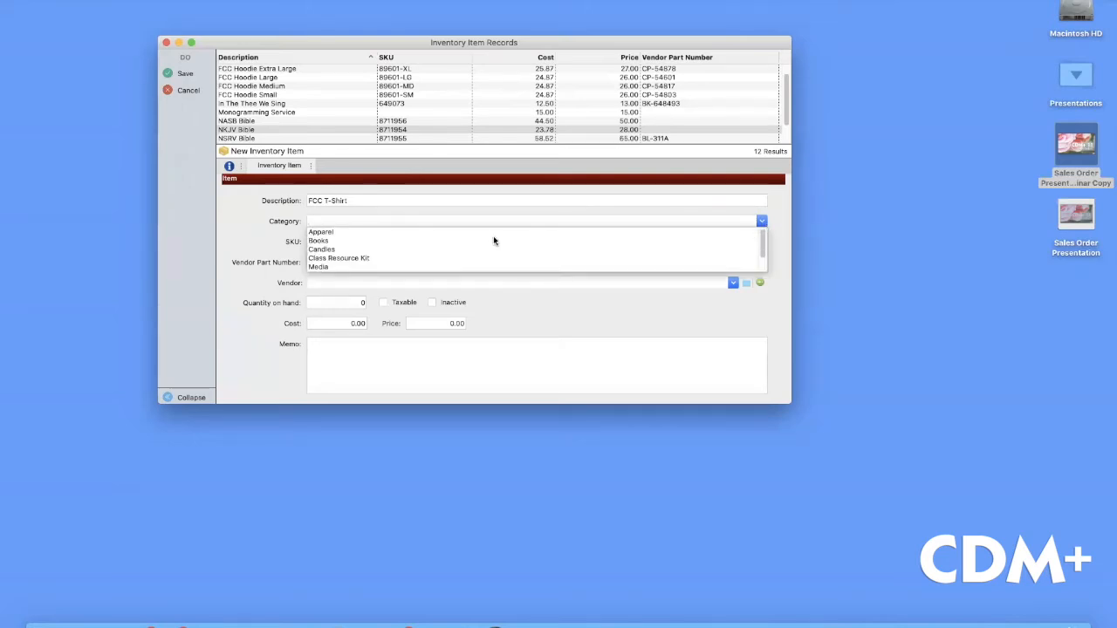
left_click(343, 233)
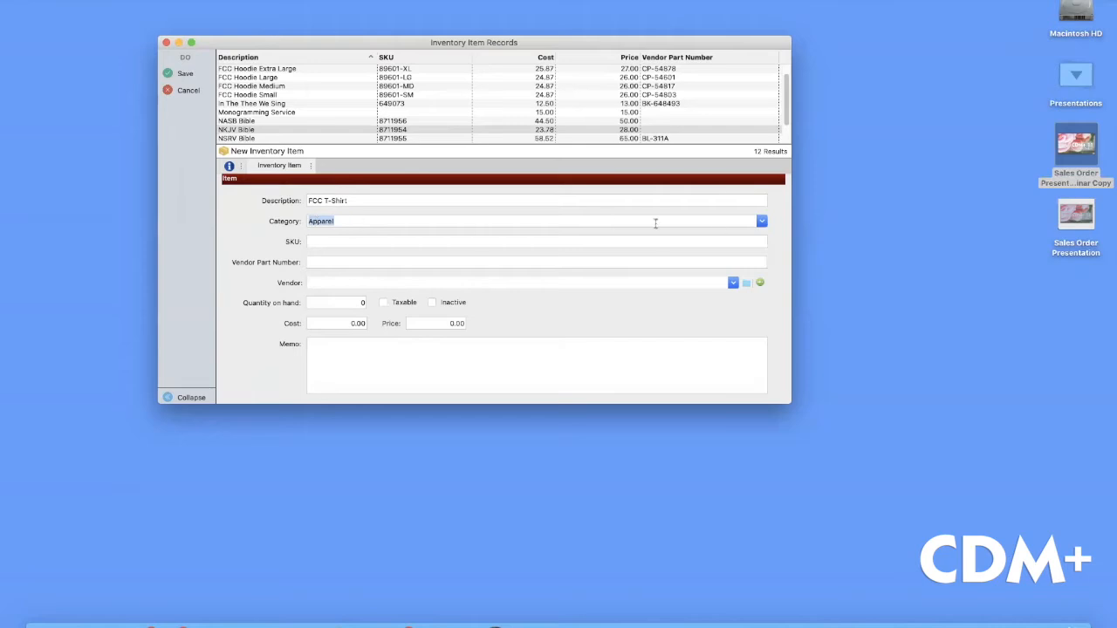
left_click(760, 224)
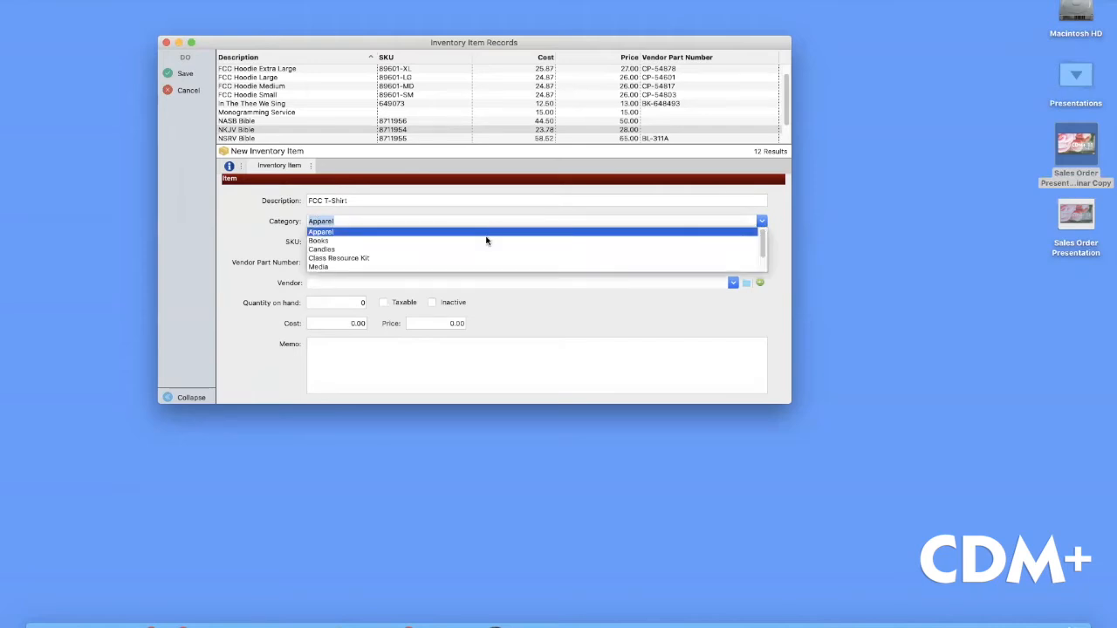
scroll(486, 249, "down", 1)
scroll(486, 249, "up", 1)
scroll(483, 249, "down", 1)
scroll(482, 248, "up", 1)
left_click(276, 222)
Enter TS2390-1 as the new item's SKU
left_click(342, 247)
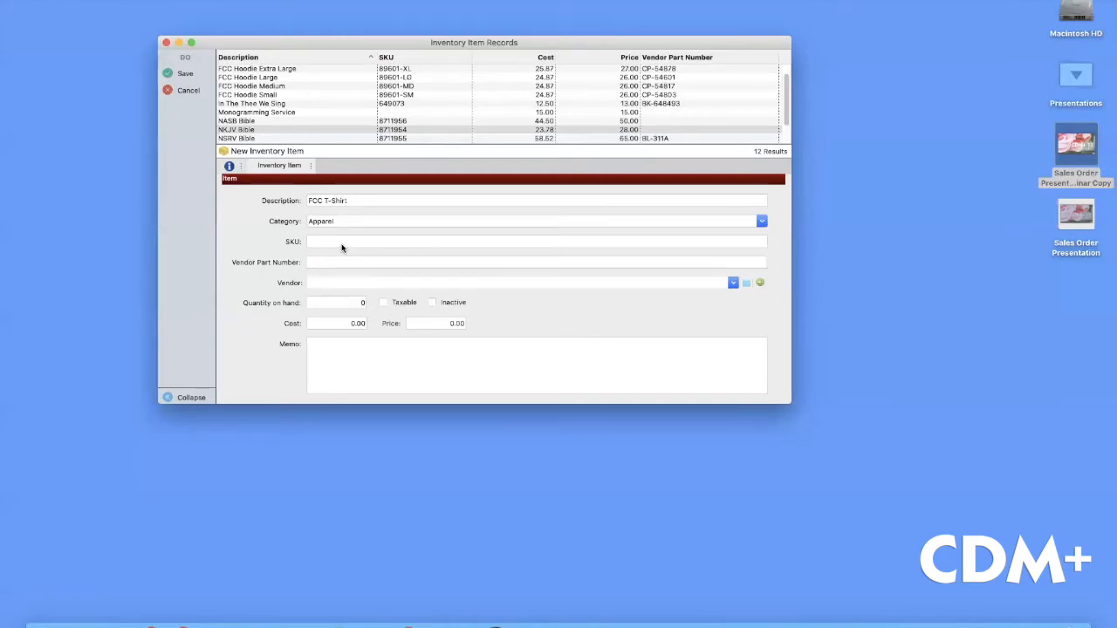
type("TS2390-1")
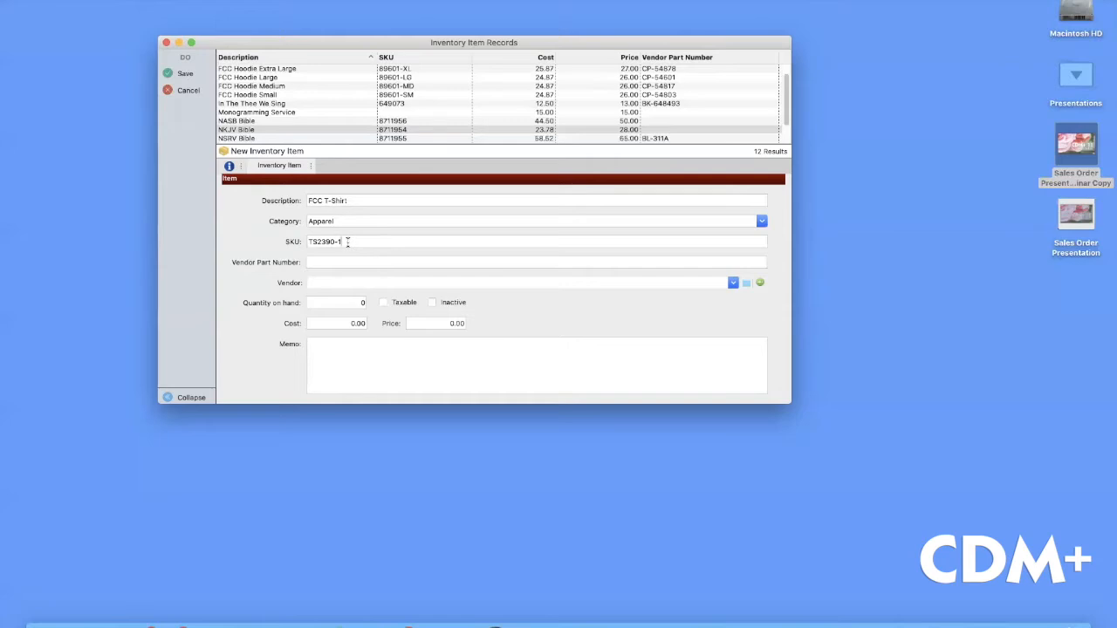
left_click(340, 262)
left_click(487, 283)
Choose Lifeway from the Vendor List as the T-shirt's vendor
left_click(743, 283)
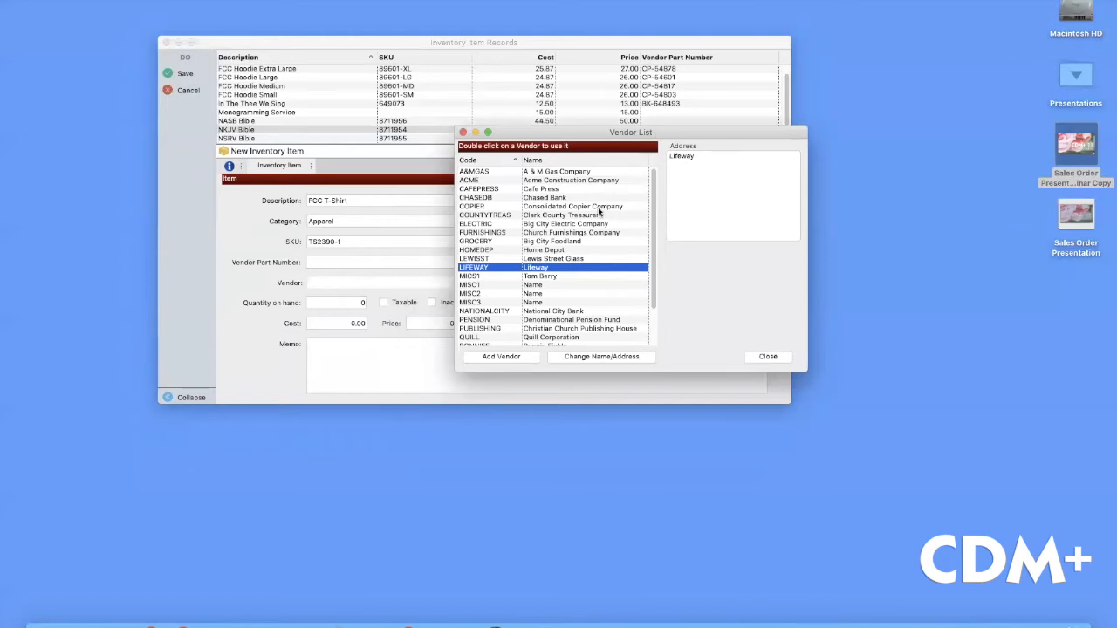
scroll(607, 225, "down", 2)
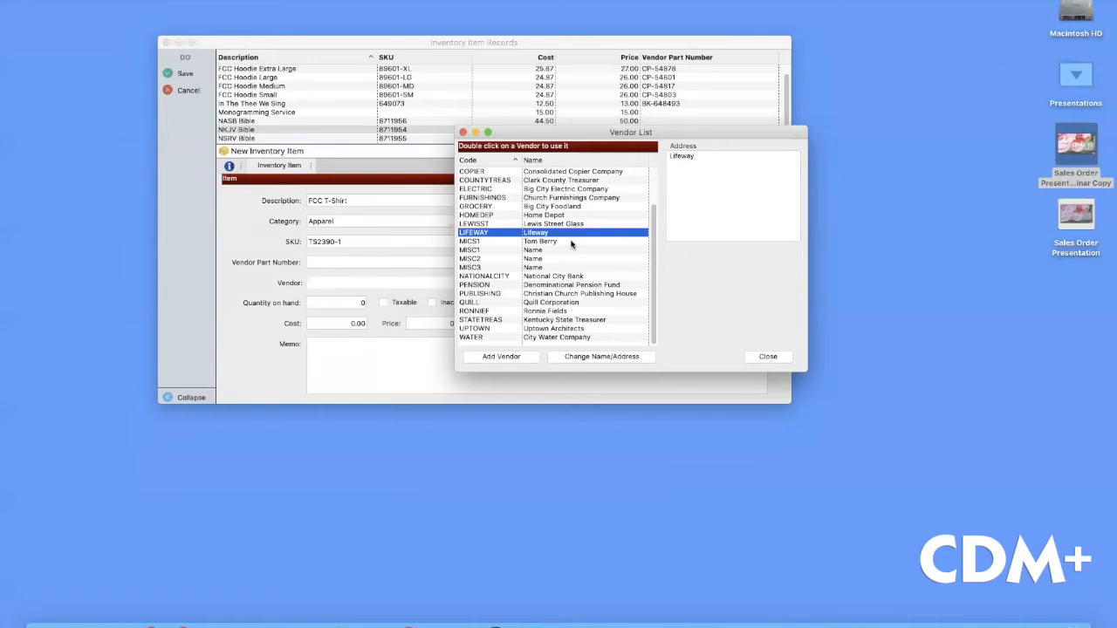
scroll(574, 245, "up", 2)
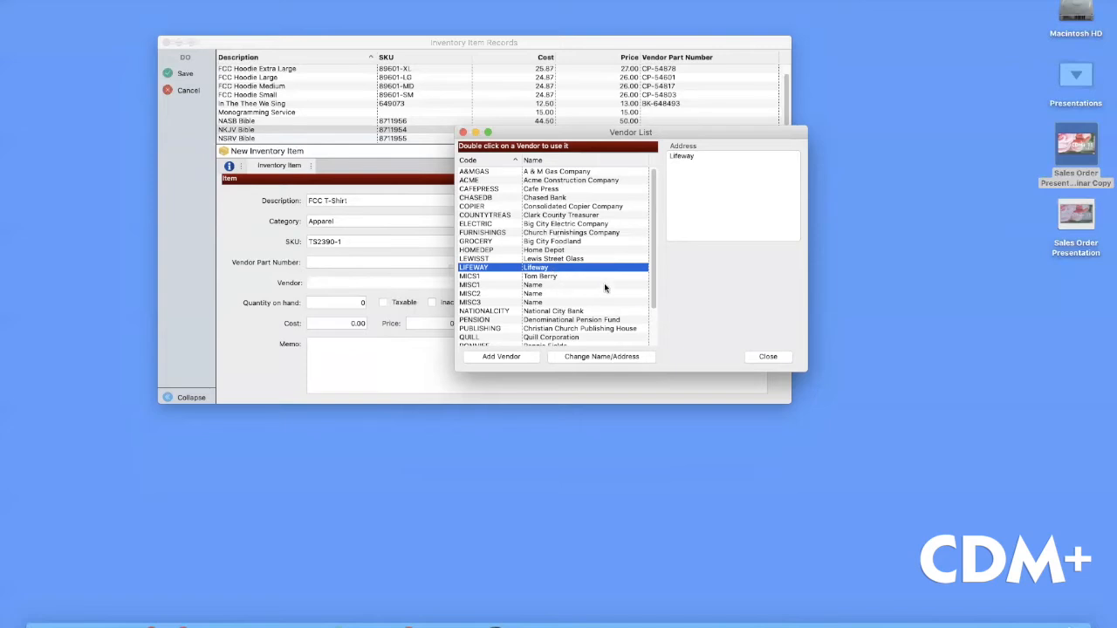
double_click(547, 268)
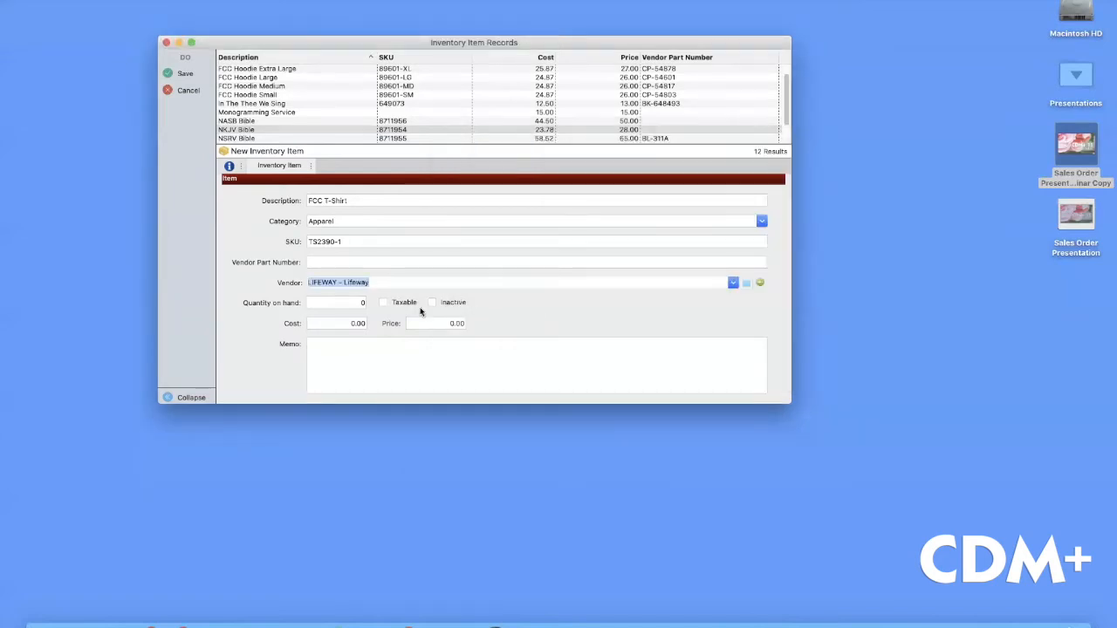
Set quantity on hand to 30, extend the description to 'FCC T-Shirt - Small', and mark it taxable
left_click_drag(357, 302, 375, 304)
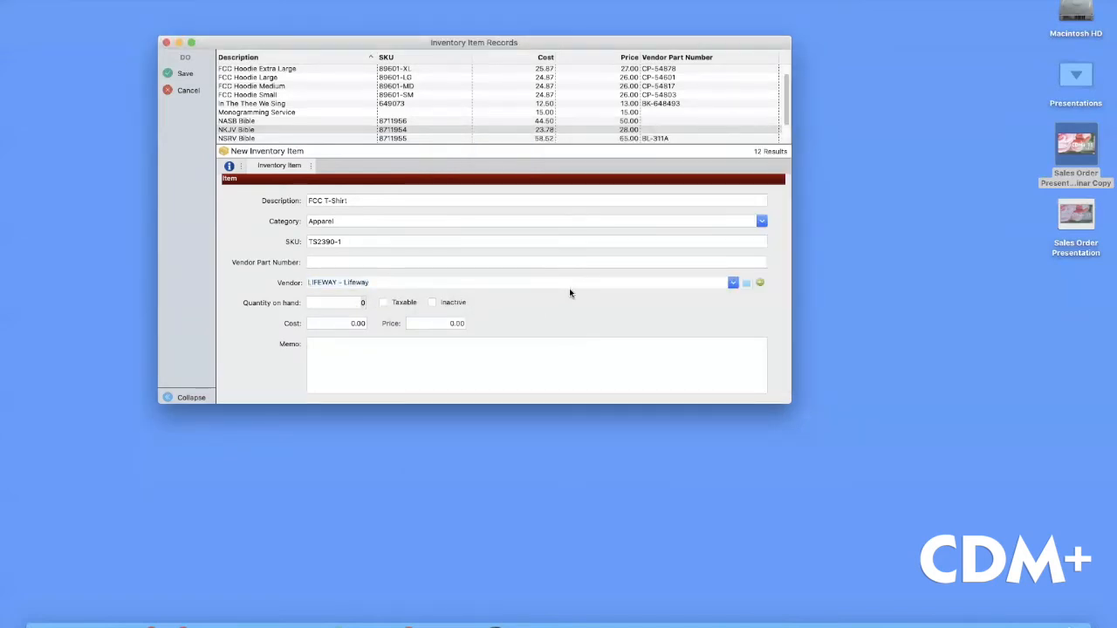
type("30")
left_click(386, 199)
type("- Small")
left_click(383, 303)
Enter cost 12.99 and price 13.99, then save the item
left_click(353, 324)
key("Tab")
type("13.99")
left_click(186, 73)
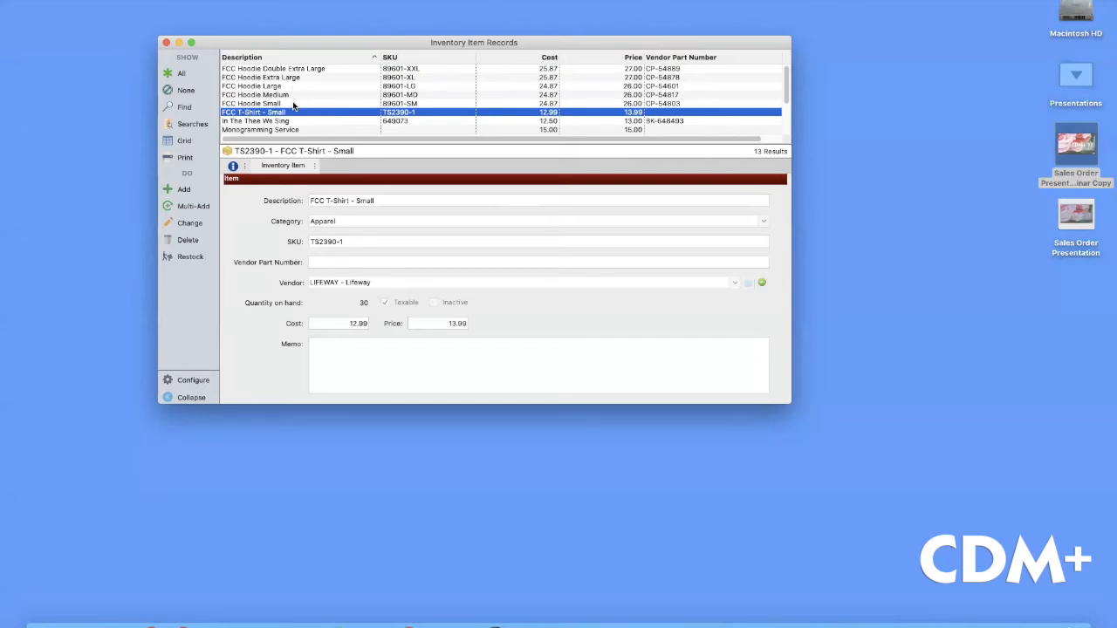
Select Southern Devotions (6 on hand) and start a Restock adjustment for it
scroll(293, 105, "down", 3)
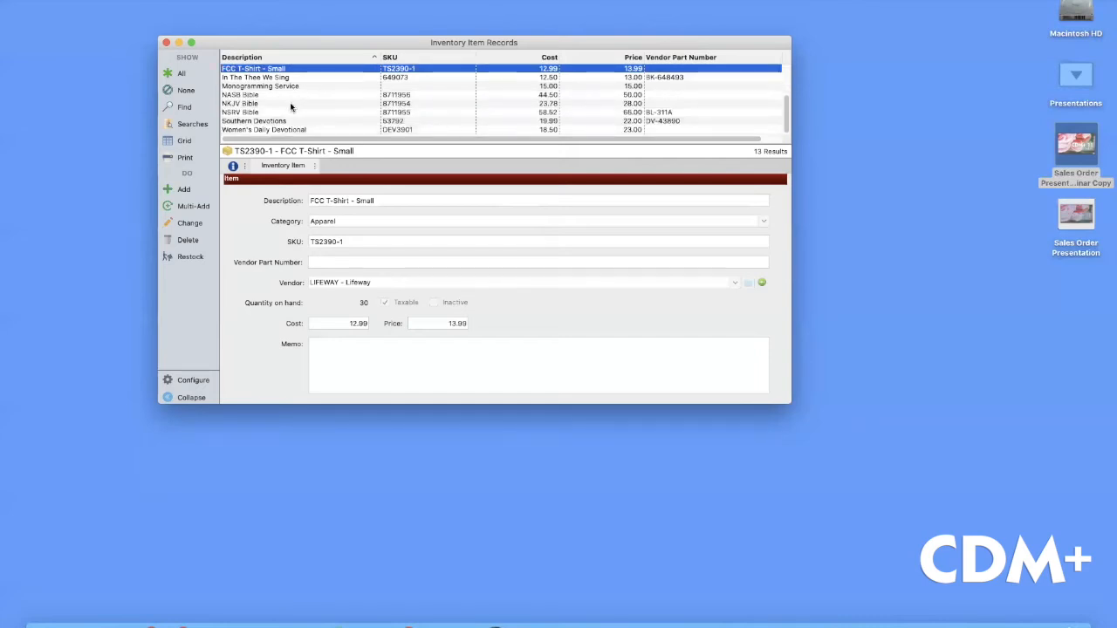
left_click(282, 121)
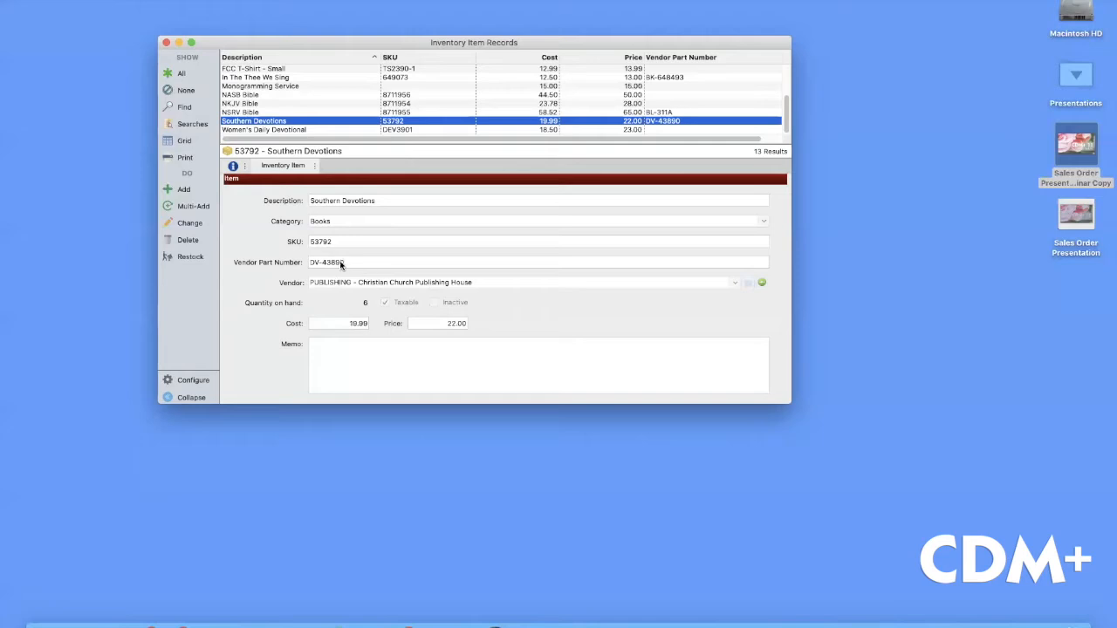
left_click(190, 256)
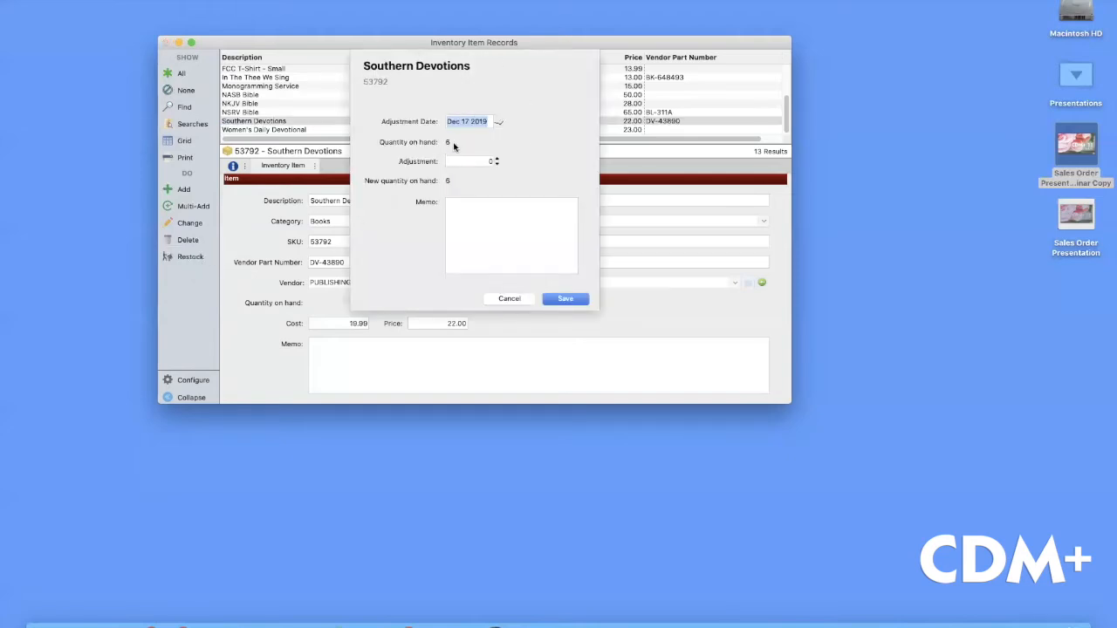
Enter an adjustment of 10 and save, raising Southern Devotions to 16 on hand
left_click(485, 162)
key("BackSpace")
type("10")
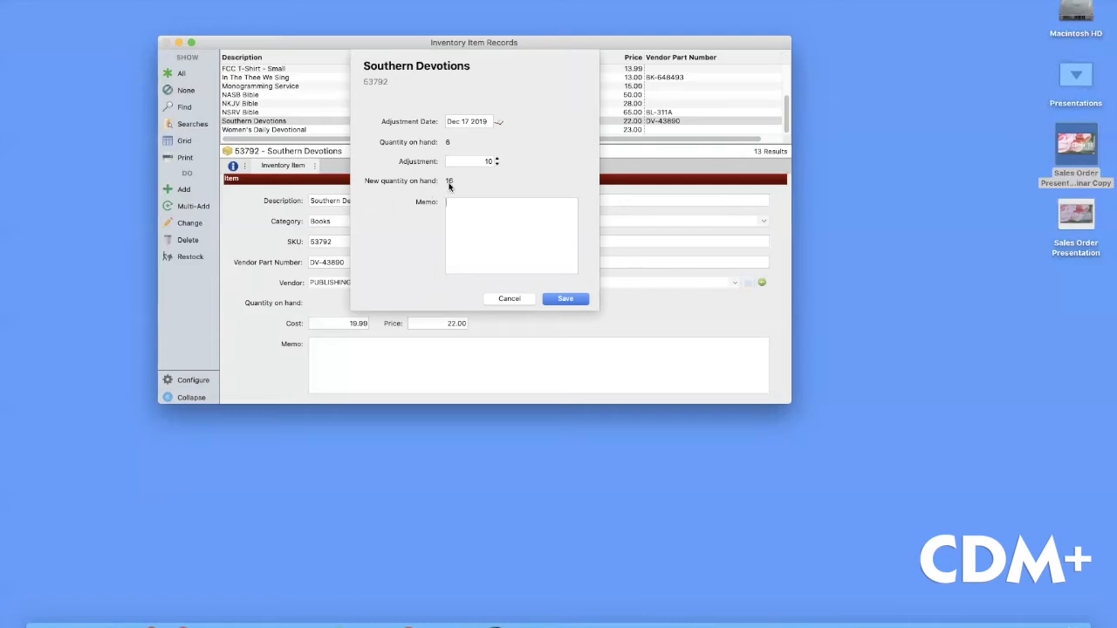
left_click(565, 300)
left_click(564, 301)
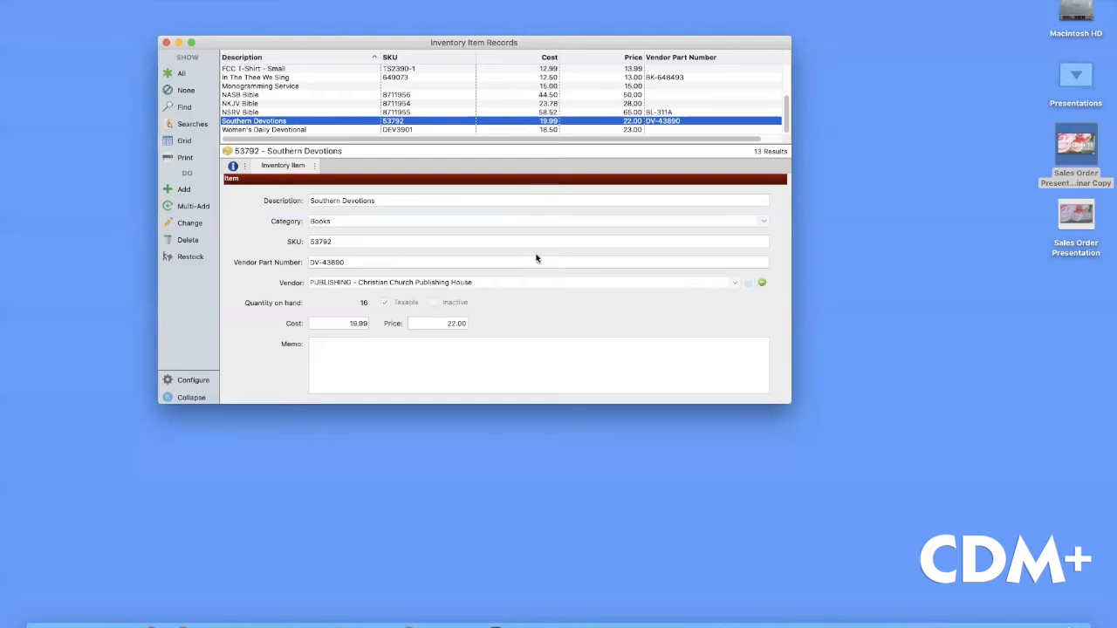
Close inventory, open Customer Records to show all 17 customers, then close it
left_click(167, 43)
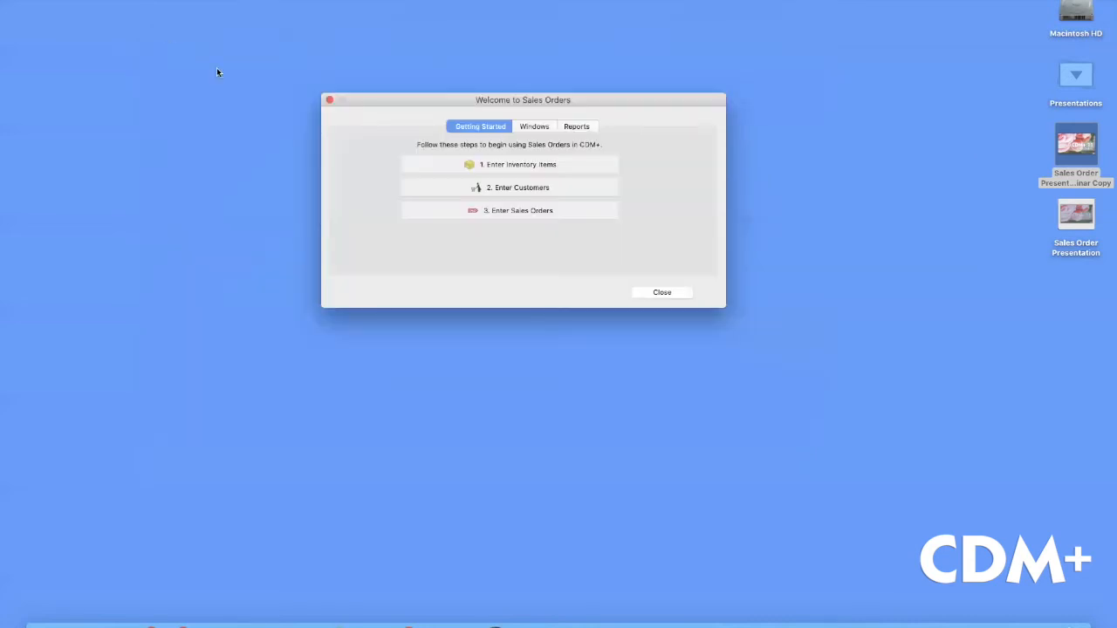
left_click(517, 186)
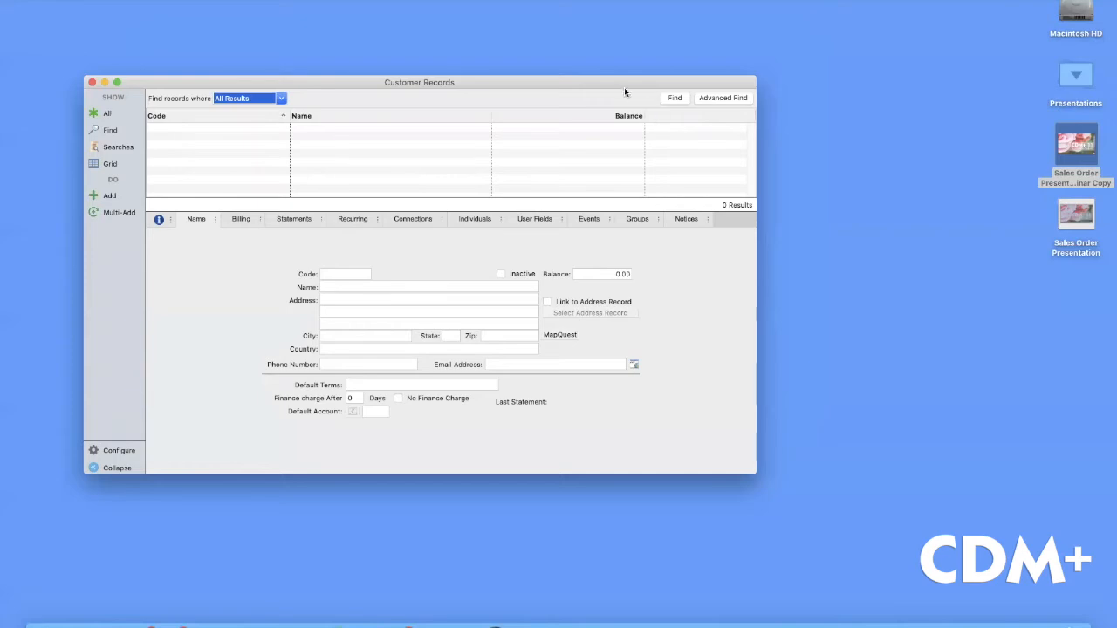
left_click_drag(617, 88, 610, 68)
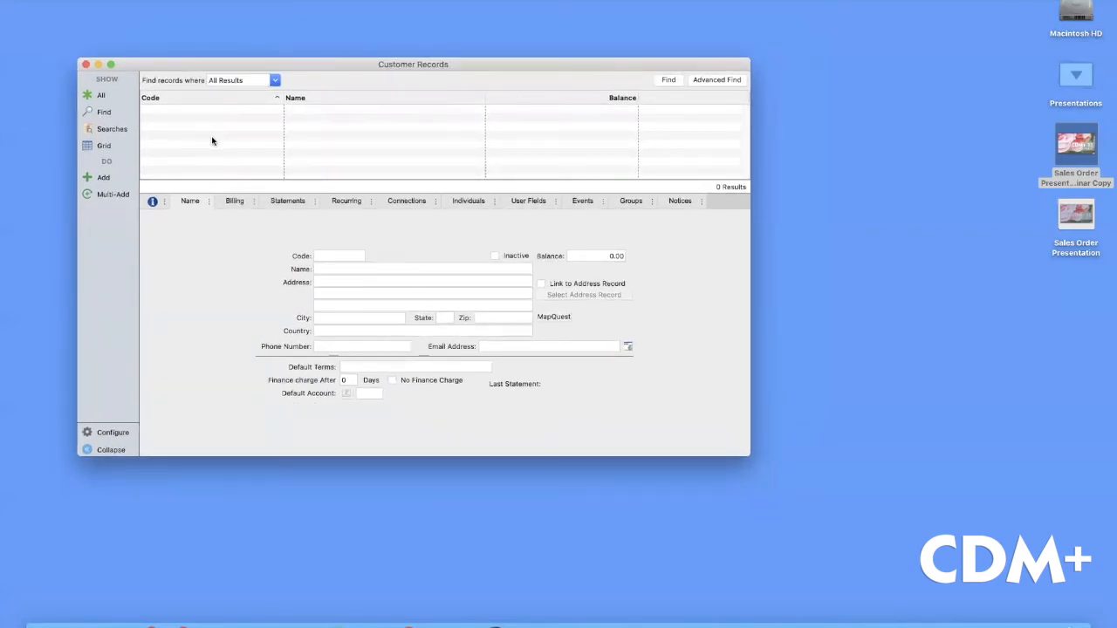
left_click(111, 95)
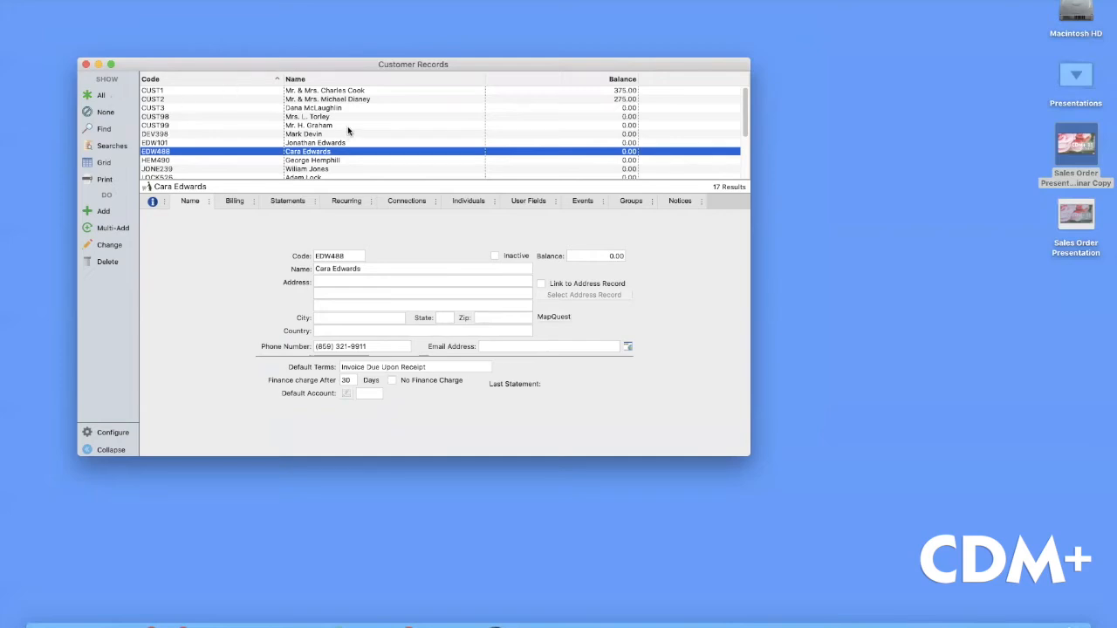
left_click(86, 65)
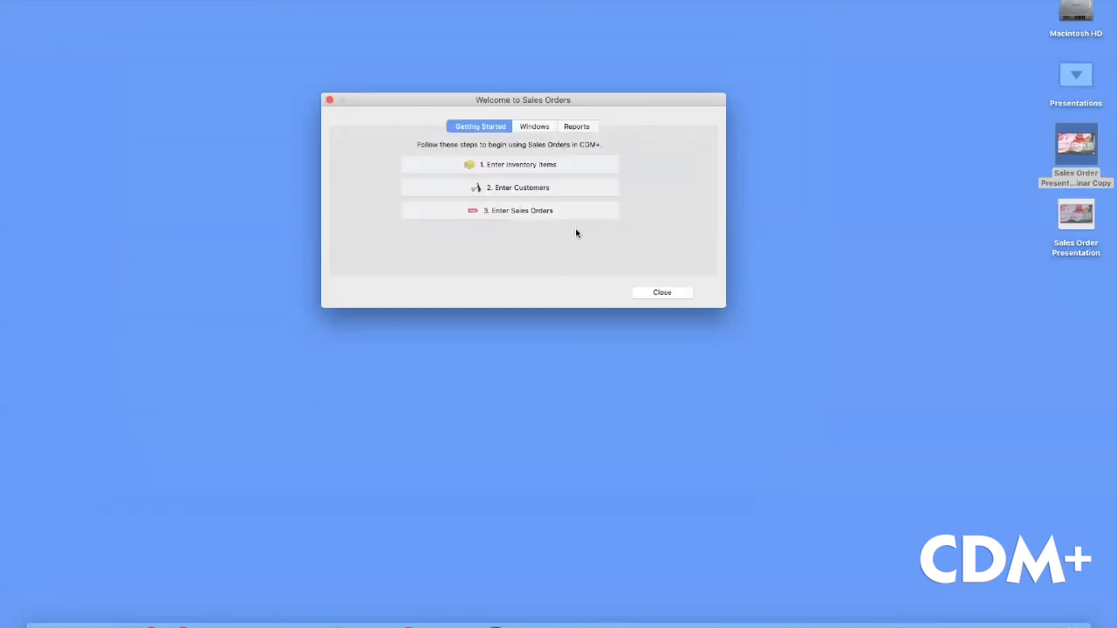
Open Sales Order Records, enlarge the order list by one row, and add a blank order
left_click(528, 210)
left_click(531, 213)
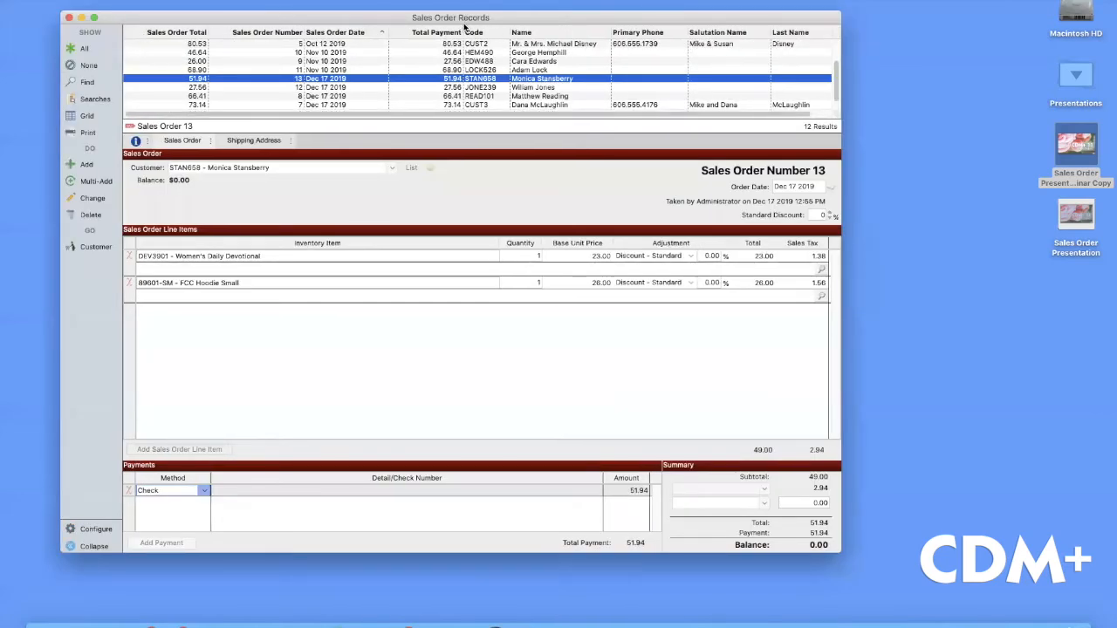
left_click_drag(505, 127, 504, 135)
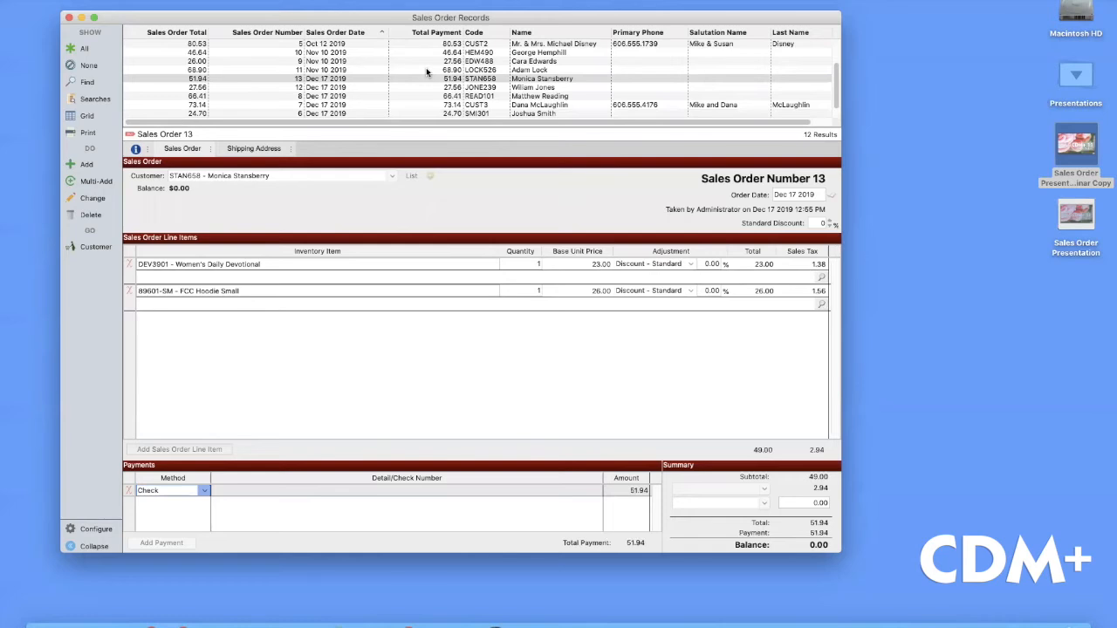
scroll(453, 75, "down", 1)
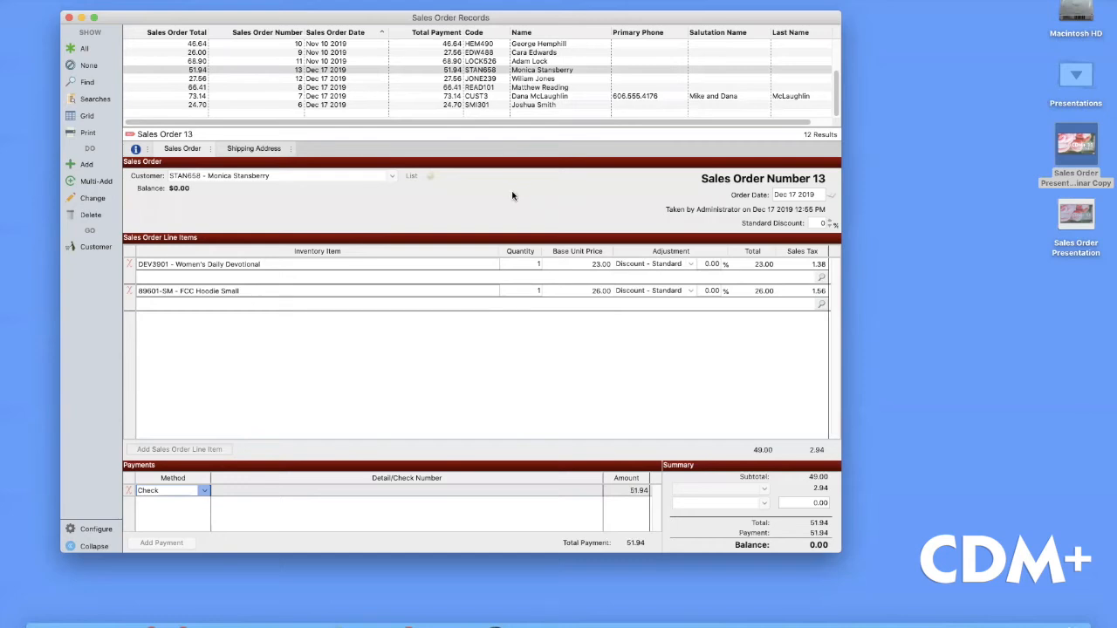
left_click(93, 166)
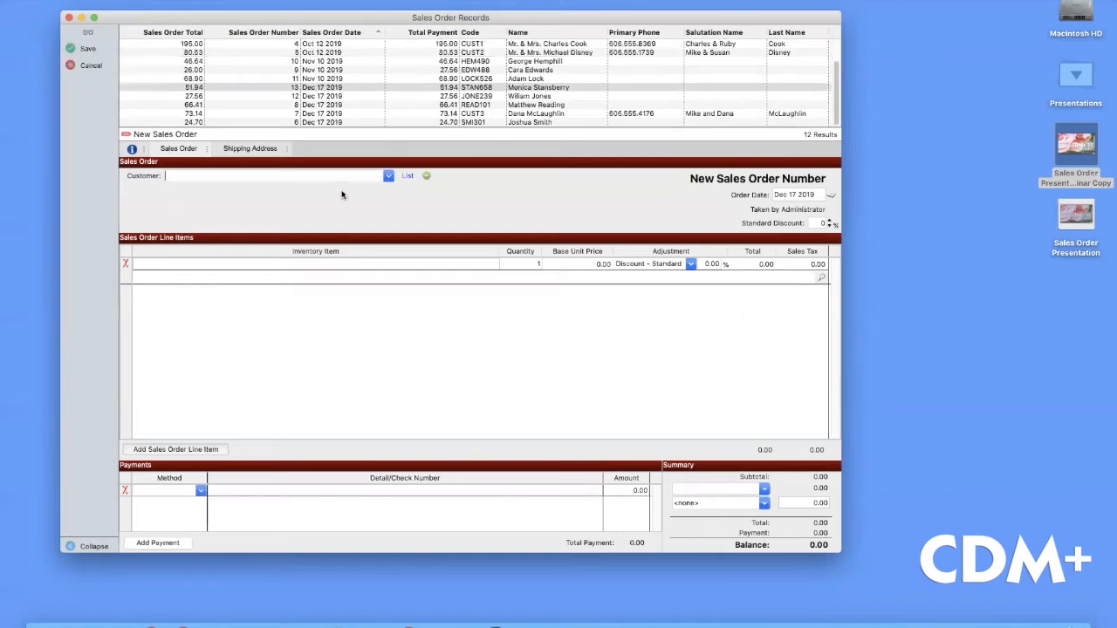
Open the Customers picker for the new order and shift the dialog slightly down
left_click(406, 177)
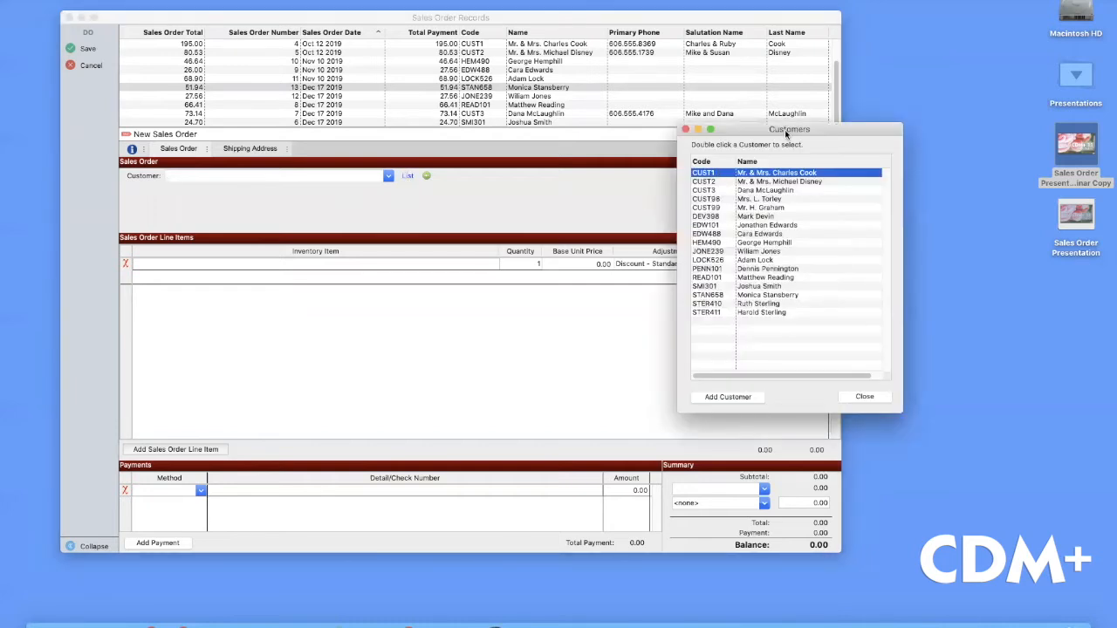
left_click_drag(785, 134, 783, 141)
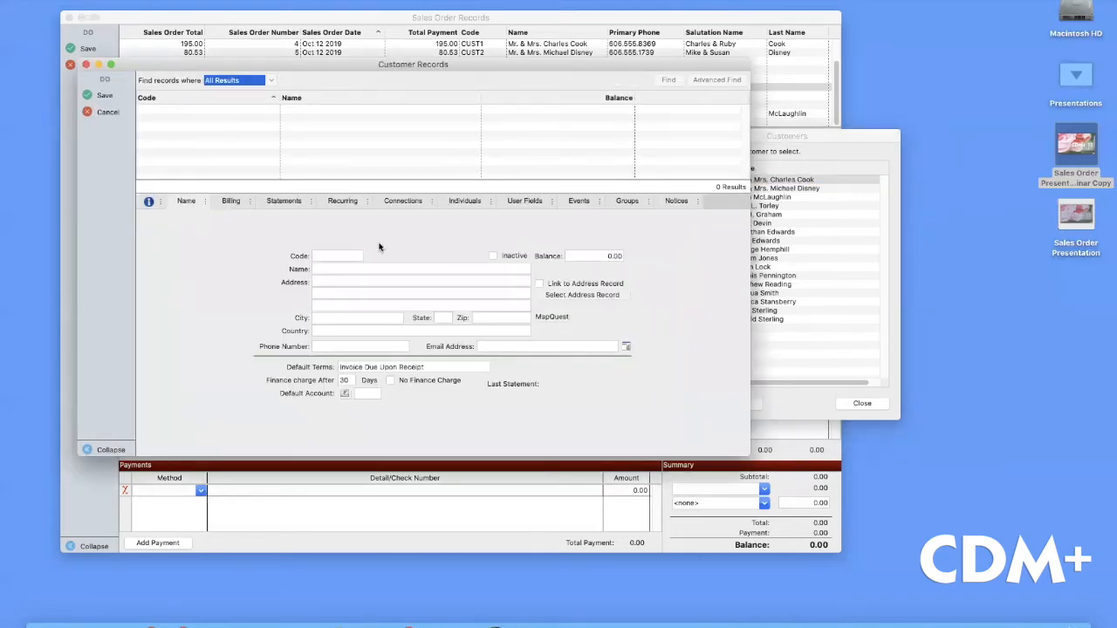
Enter the new customer's full name, customer code, phone number and e-mail address
left_click(328, 270)
left_click(326, 256)
type("HEMP")
type("333")
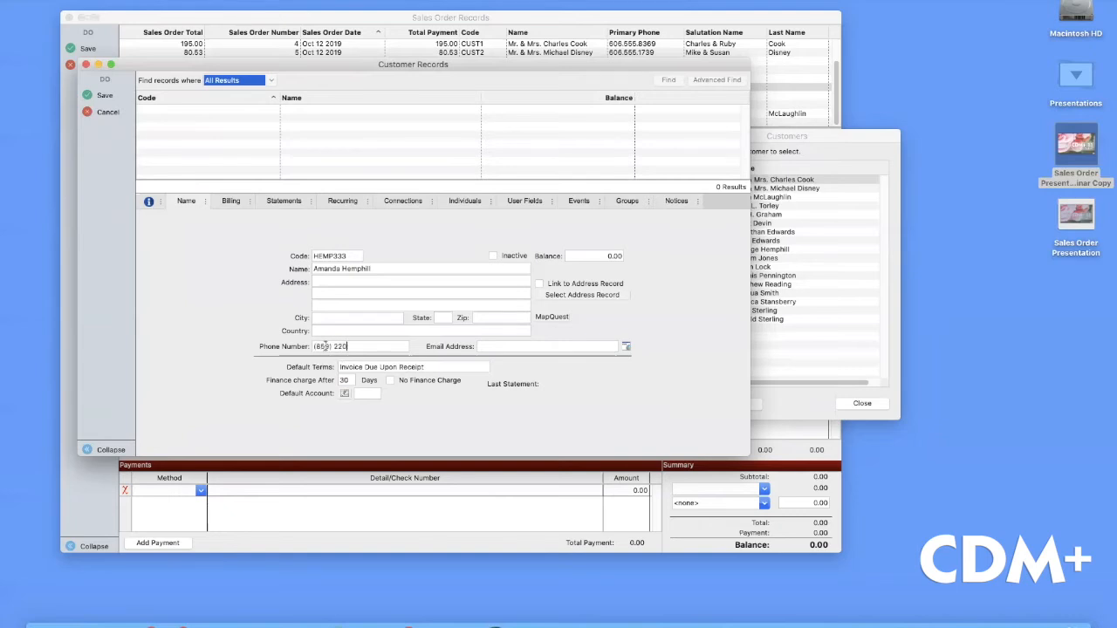
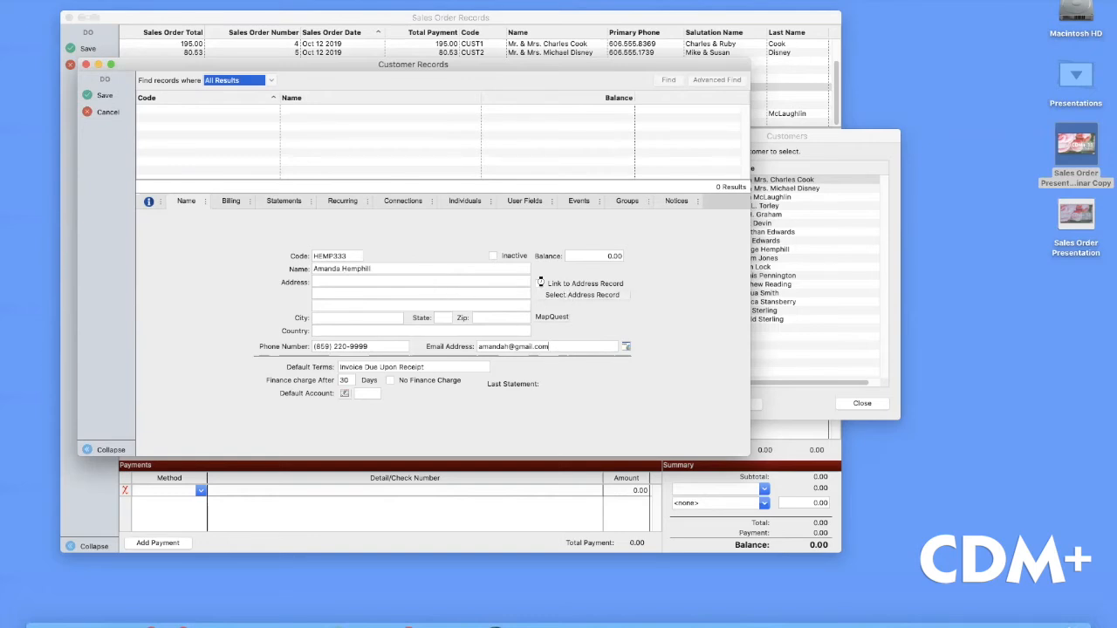
Dismiss the address lookup without choosing an address and save the customer record
left_click(522, 279)
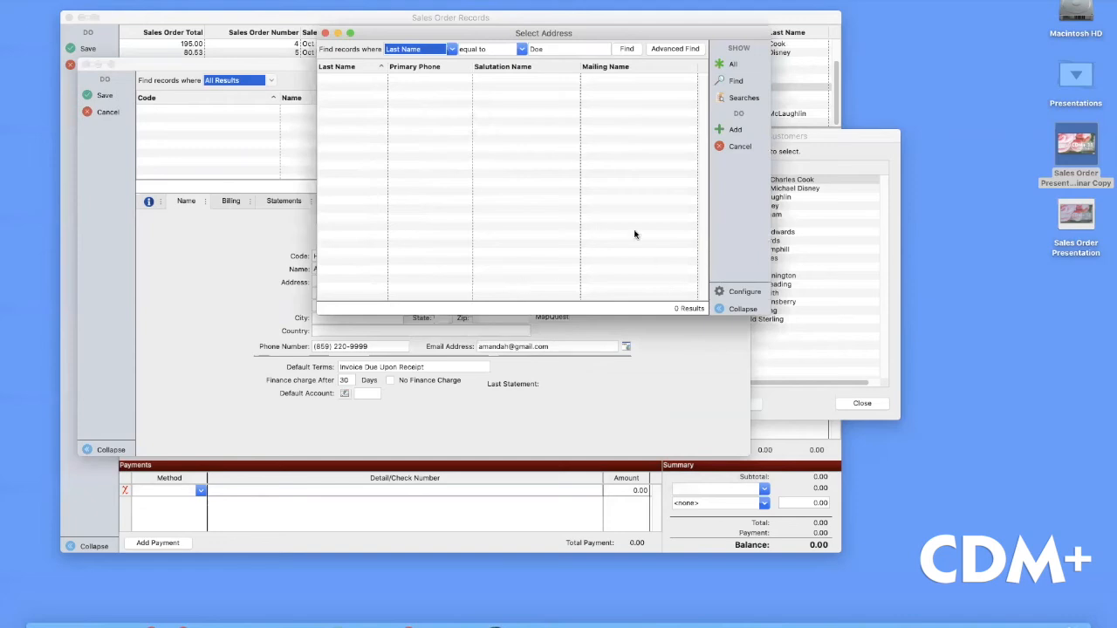
left_click(325, 33)
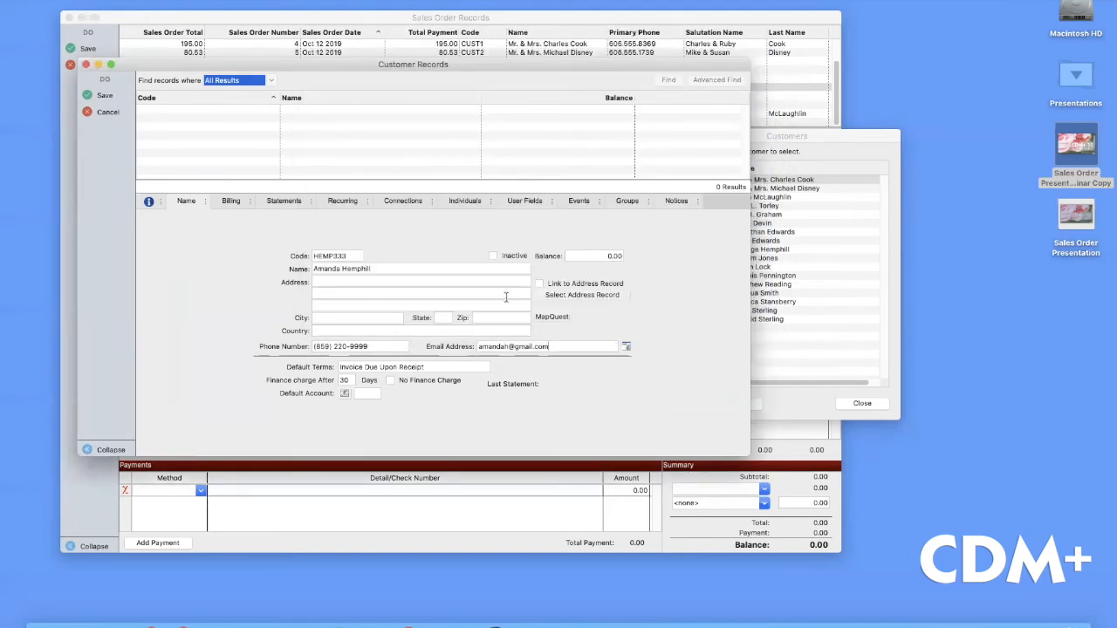
left_click(107, 95)
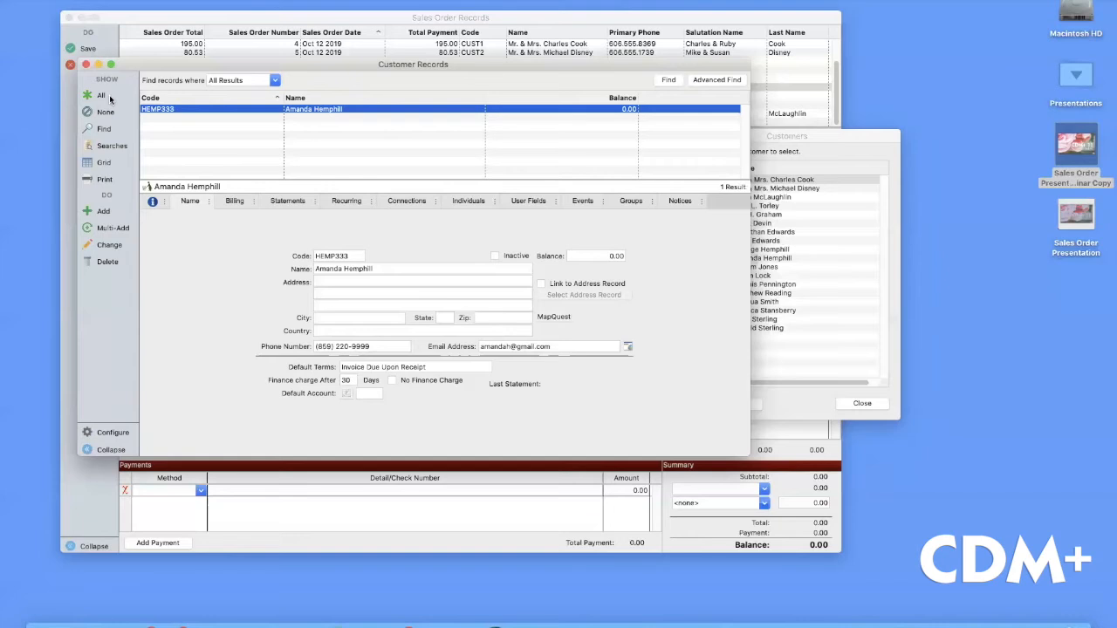
Assign the newly added customer to the sales order and give it a 3% standard discount
left_click(86, 65)
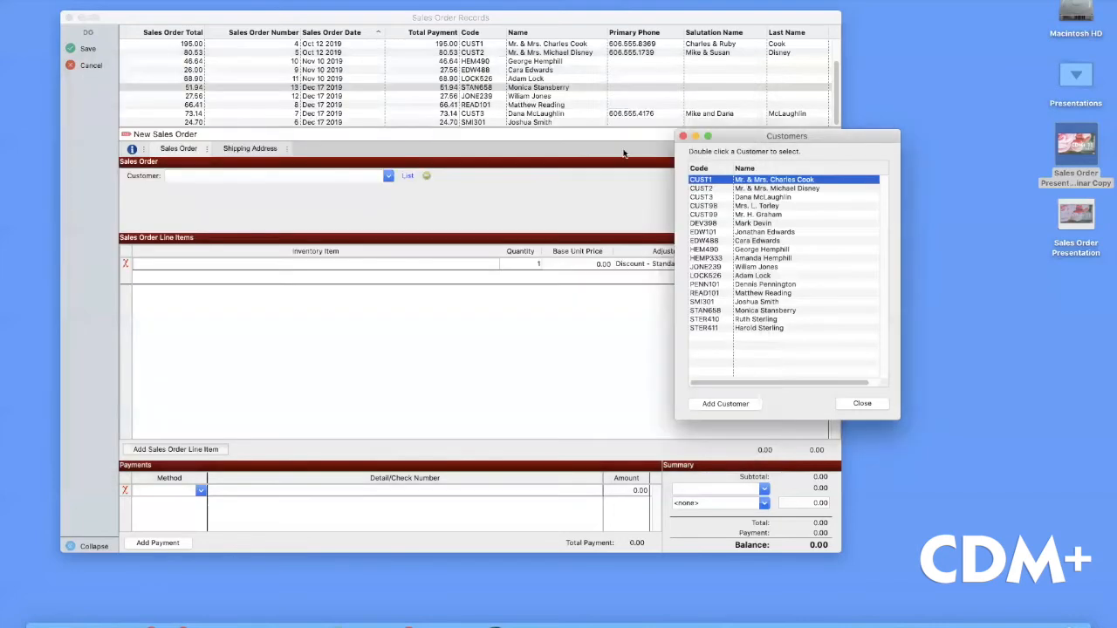
left_click(741, 259)
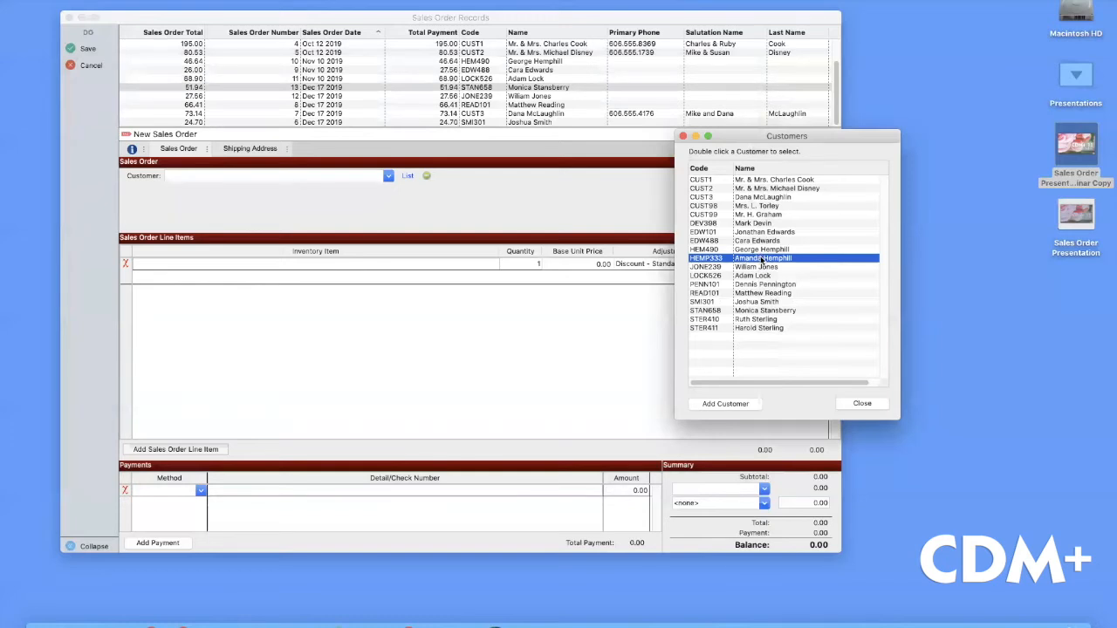
double_click(761, 260)
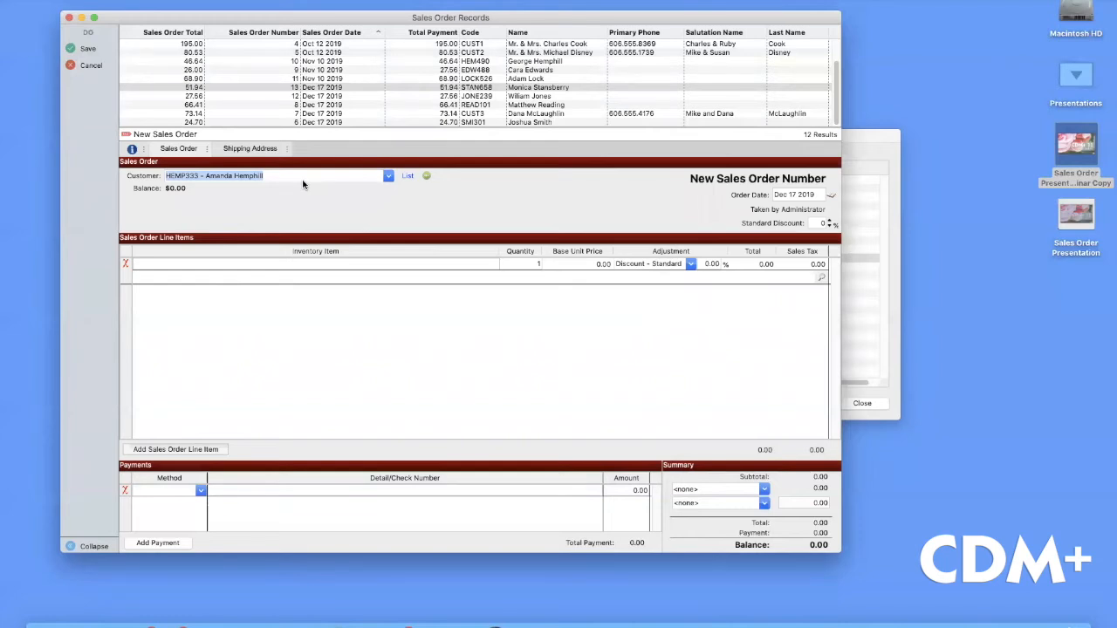
key("Tab")
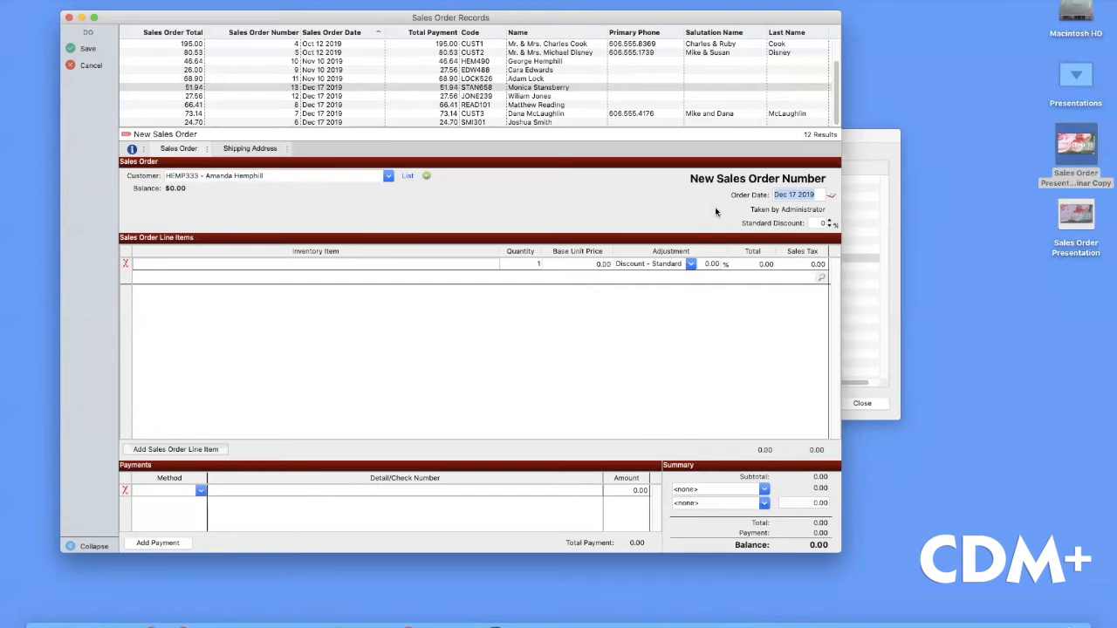
key("Tab")
left_click(304, 263)
Add Women's Daily Devotional with quantity 3, keeping the Discount - Standard adjustment
type("ev")
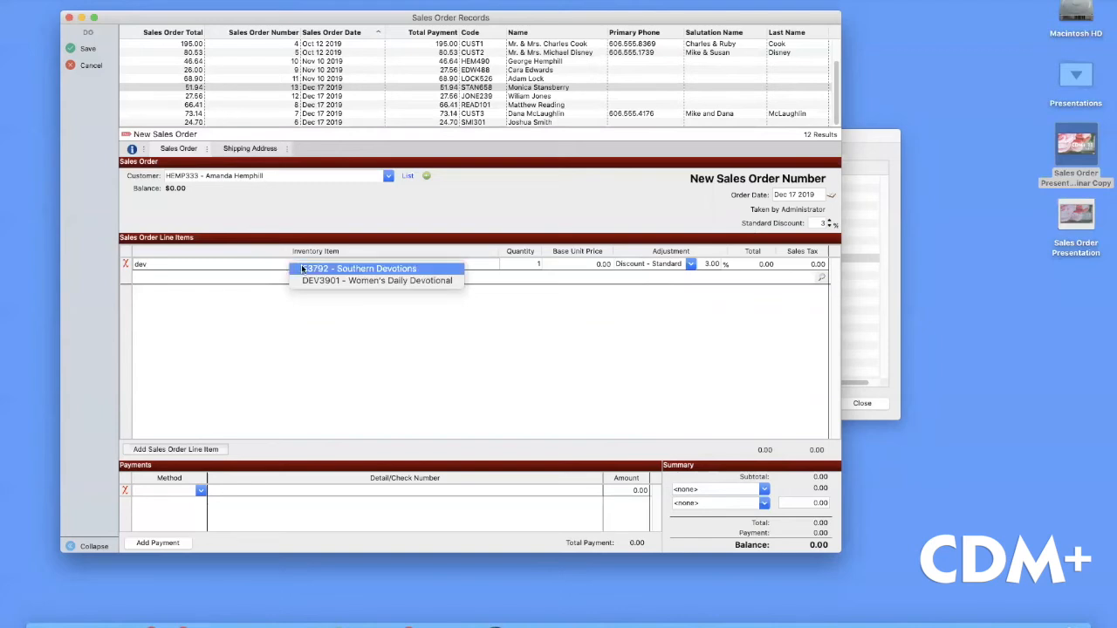
left_click(329, 280)
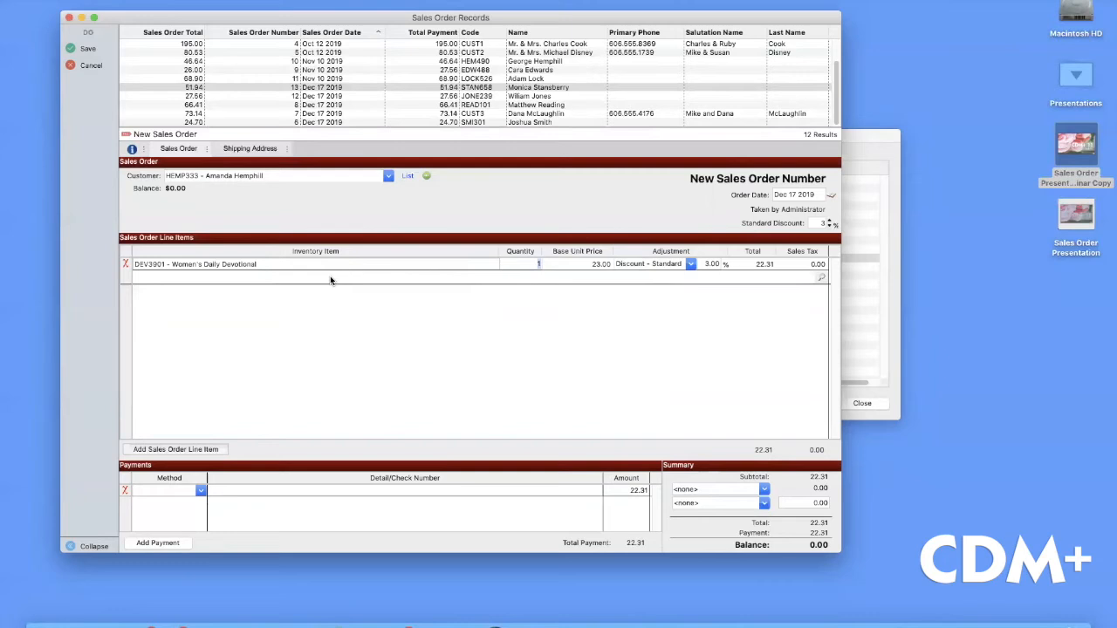
key("Tab")
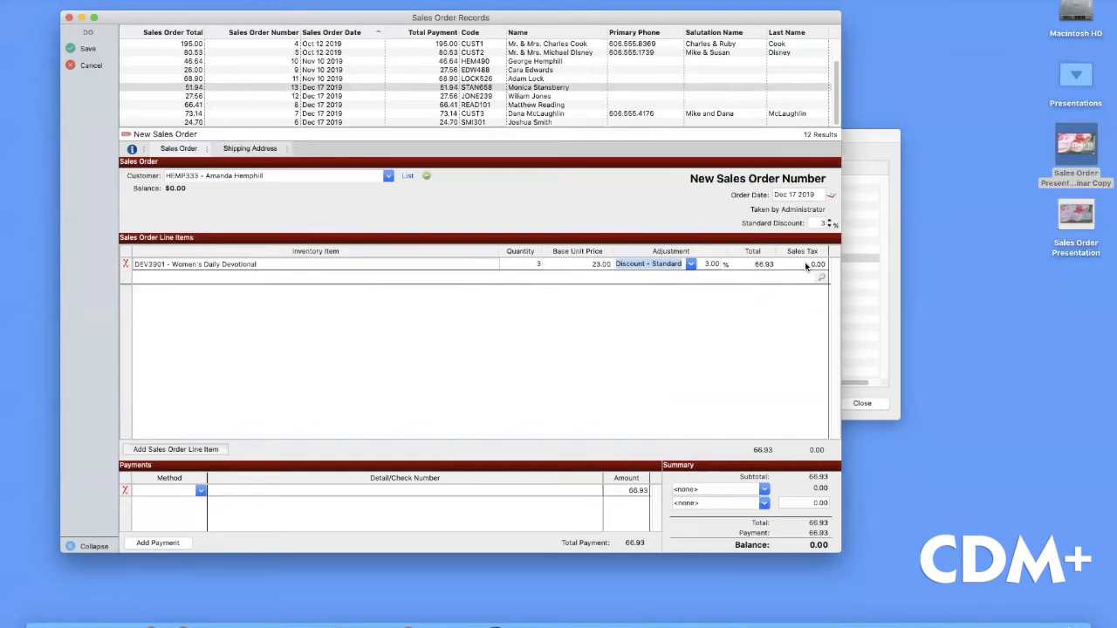
left_click(690, 264)
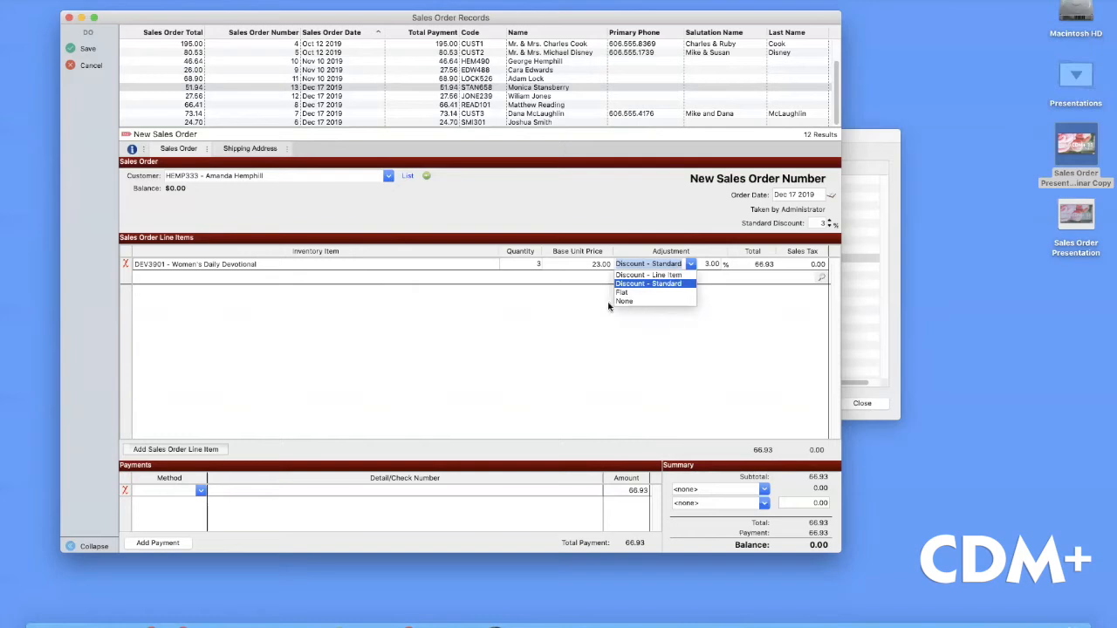
left_click(561, 315)
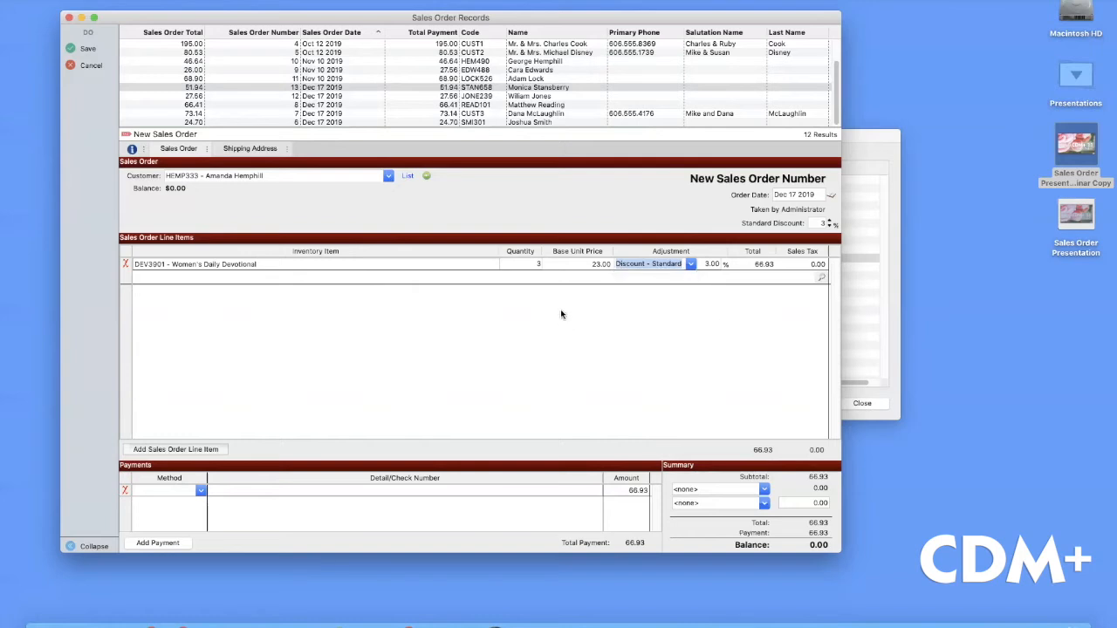
Add the NKJV Bible as a second line with adjustment None, then start a third line
left_click(561, 312)
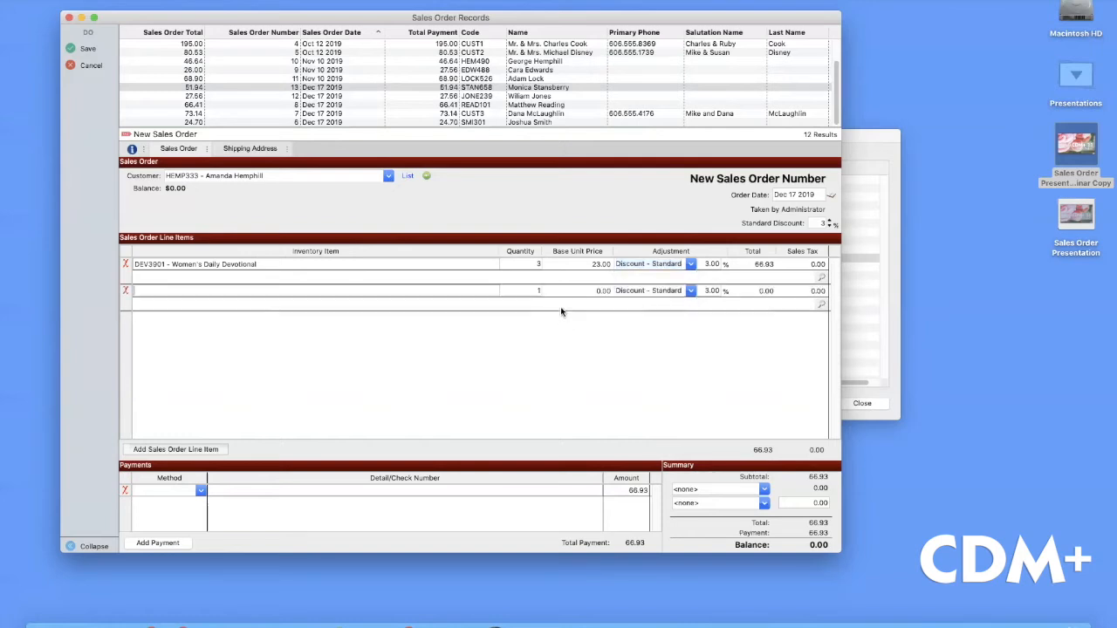
type("bible")
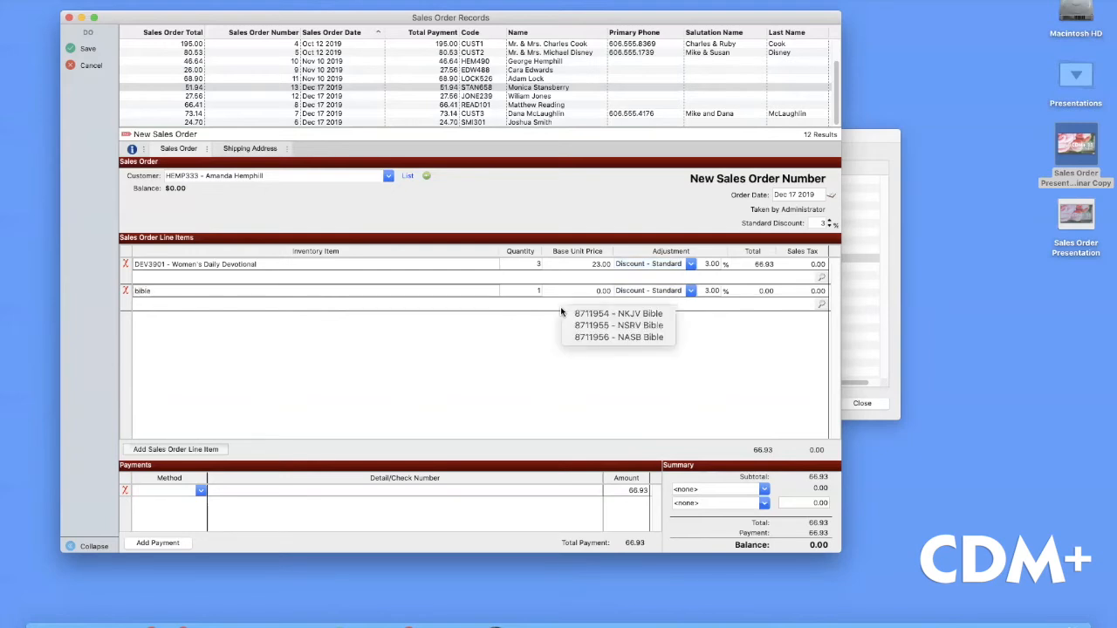
left_click(590, 314)
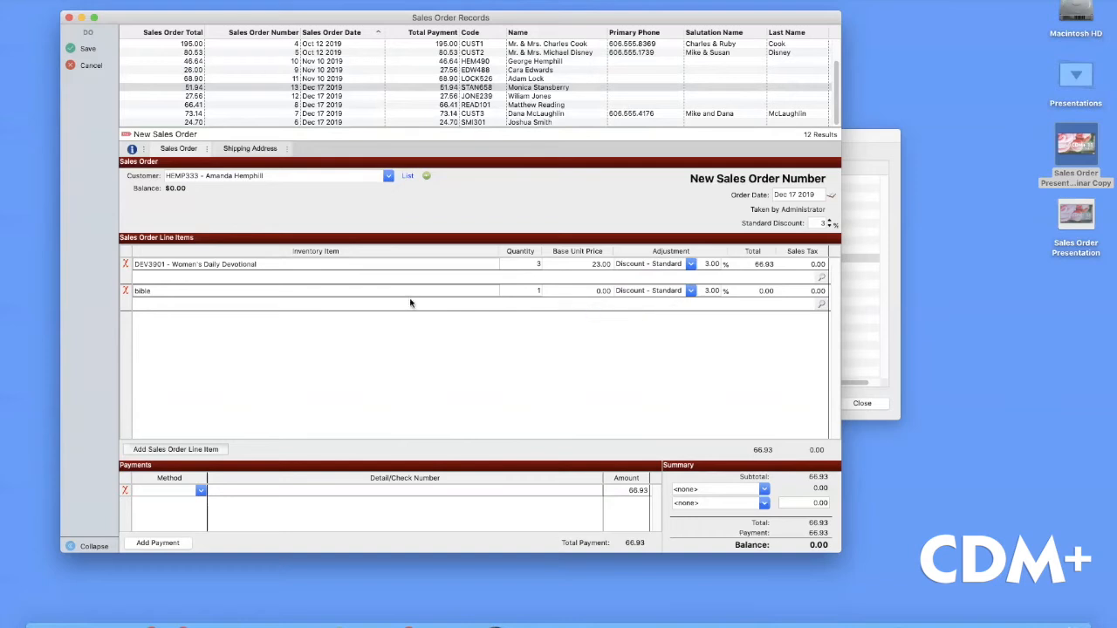
left_click(690, 291)
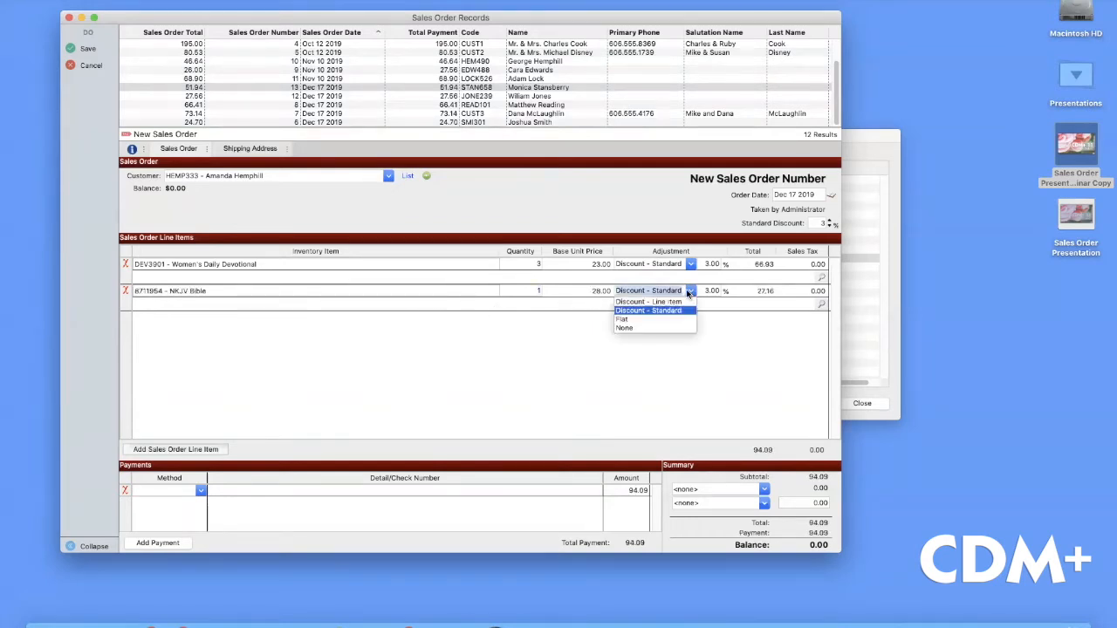
left_click(627, 327)
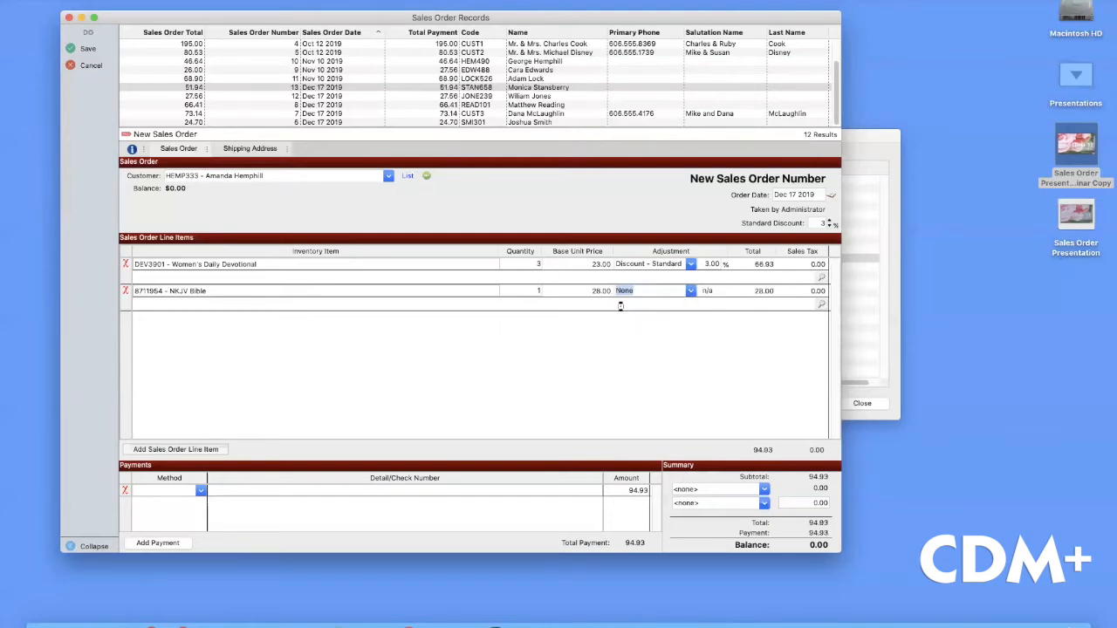
left_click(620, 307)
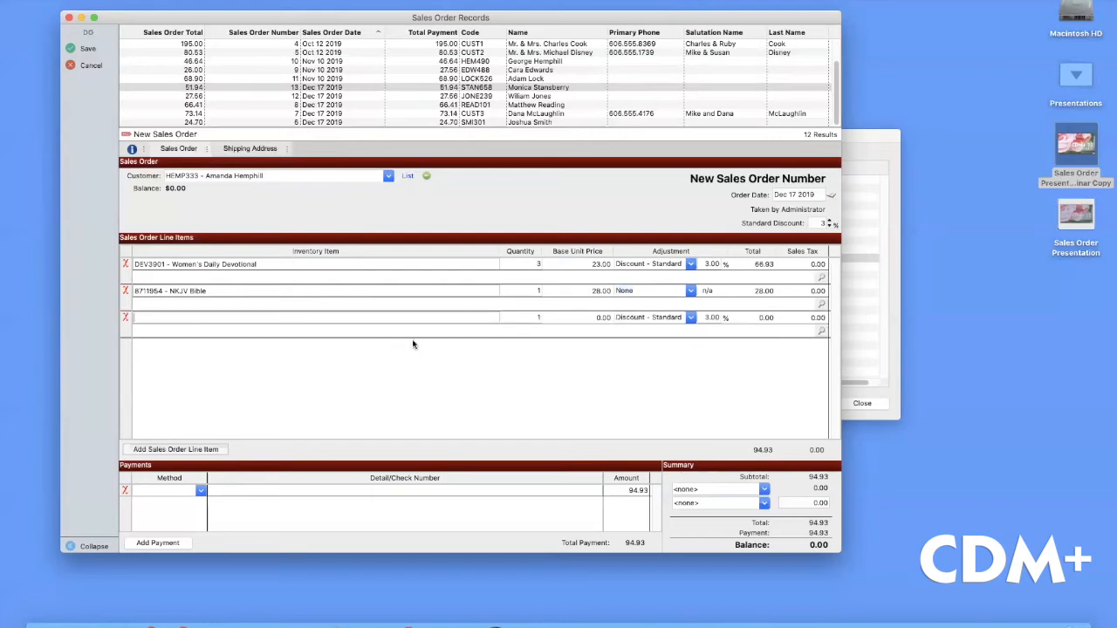
Add Monogramming Service as the third line; after trying Flat, set its adjustment to Discount - Standard
type("mono")
key("Tab")
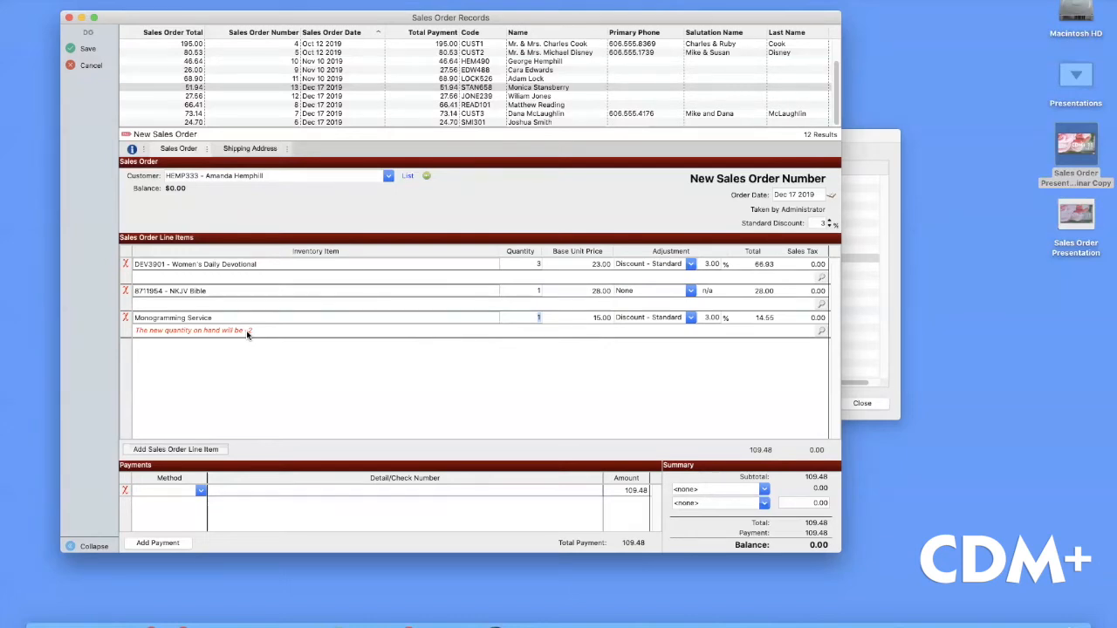
left_click(690, 319)
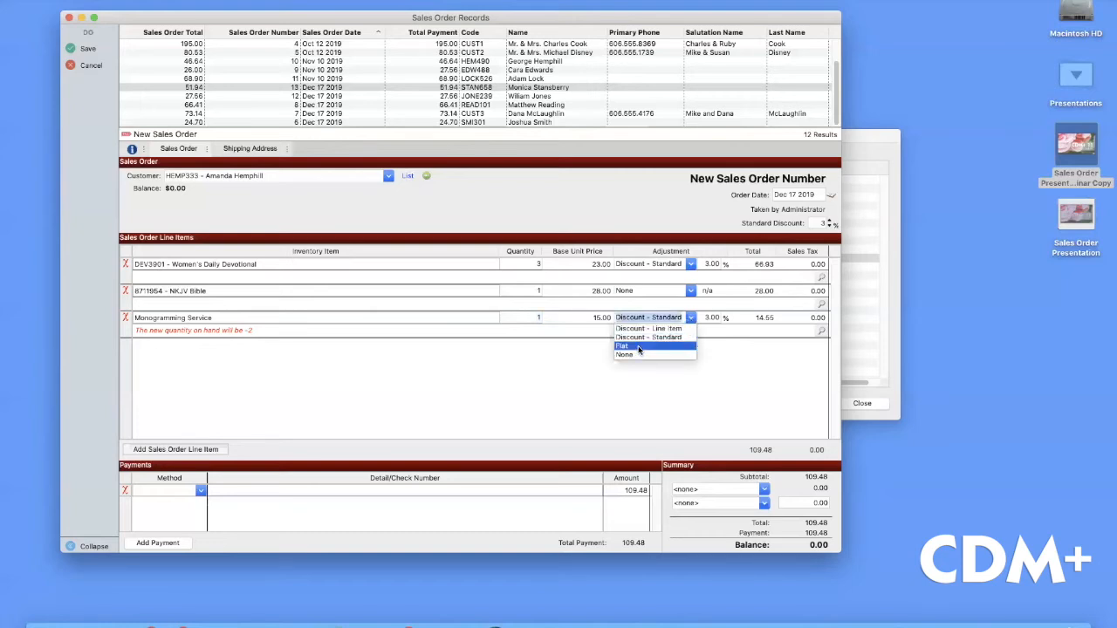
left_click(635, 345)
left_click(712, 318)
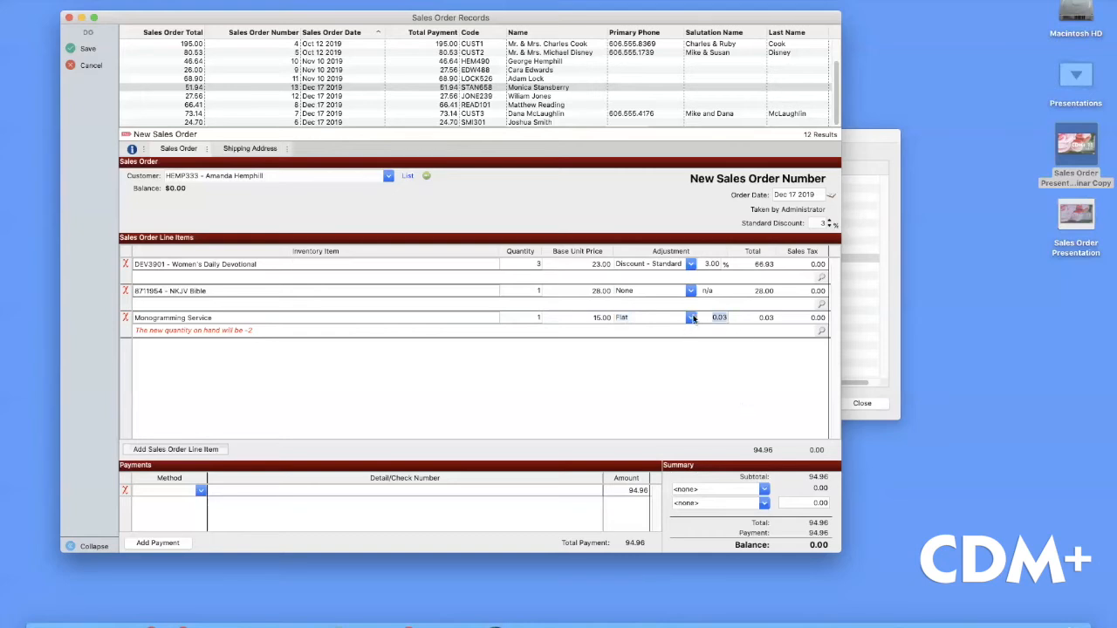
left_click(692, 318)
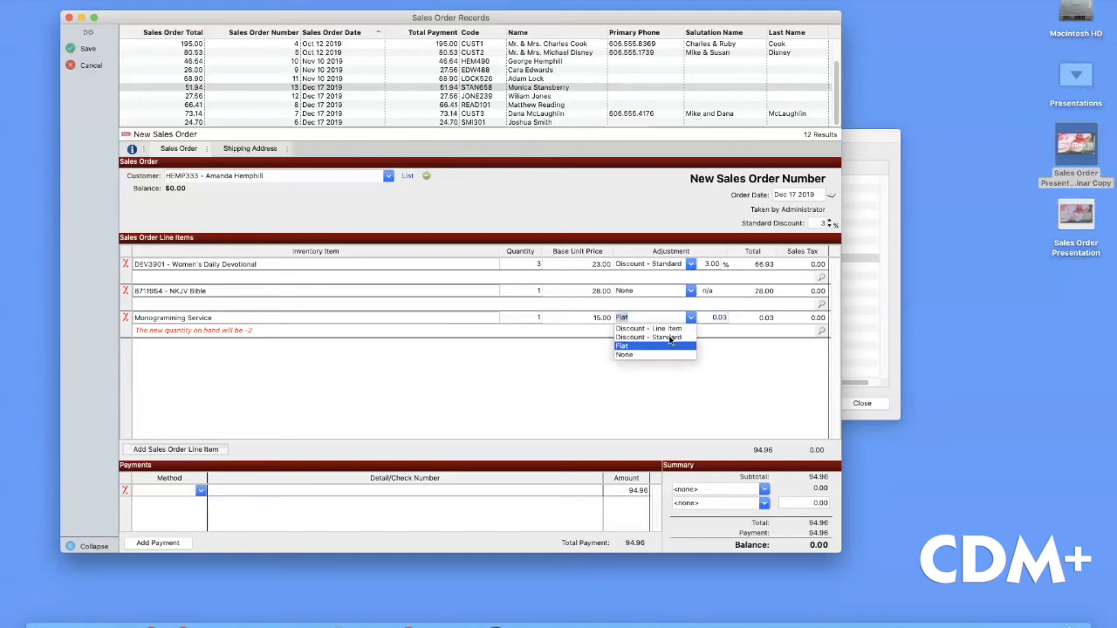
left_click(669, 338)
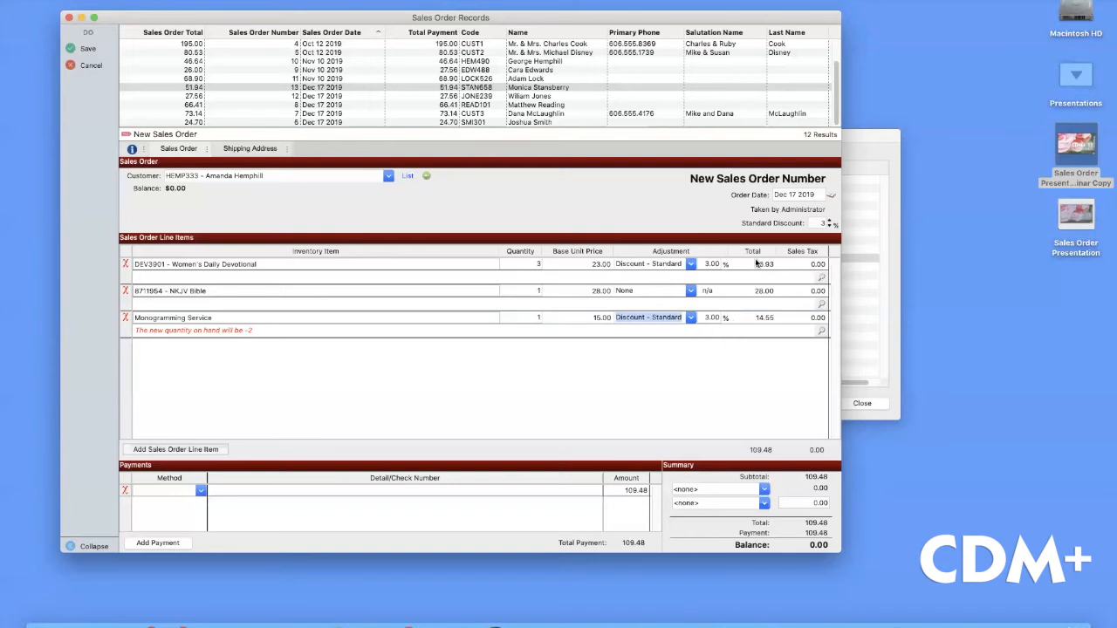
Apply KY 6% sales tax and record a first payment by check for 75.00
left_click(765, 490)
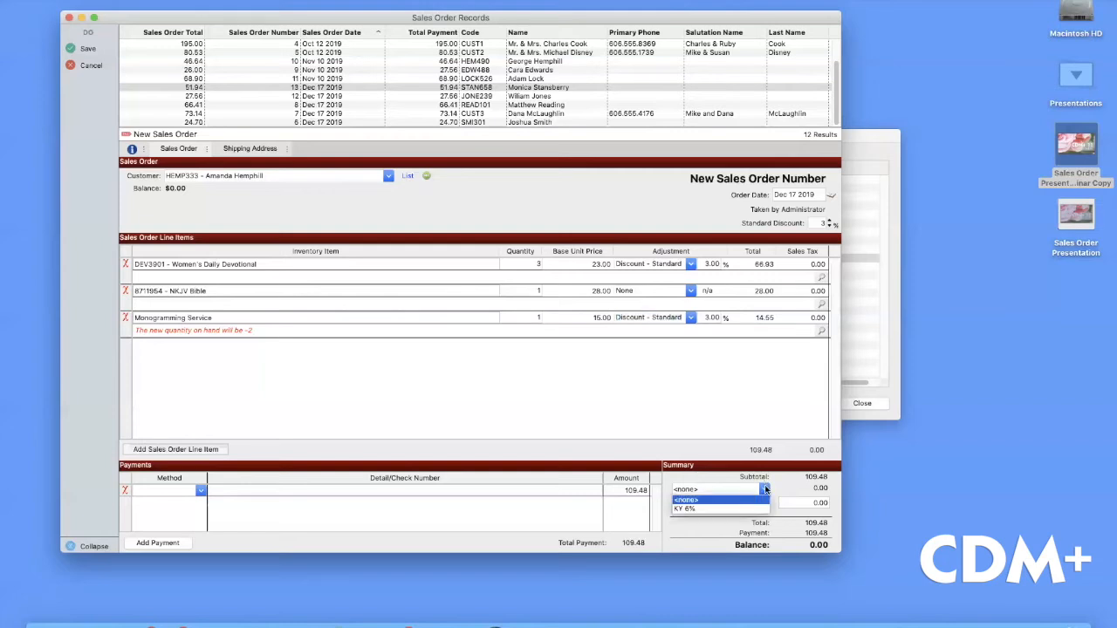
left_click(687, 509)
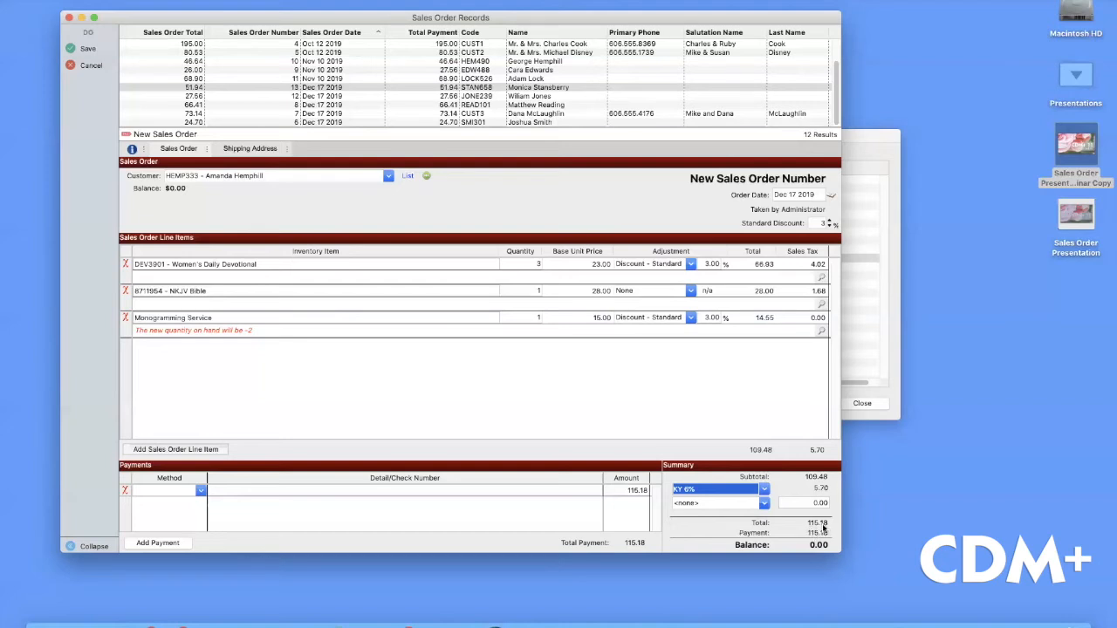
left_click(199, 492)
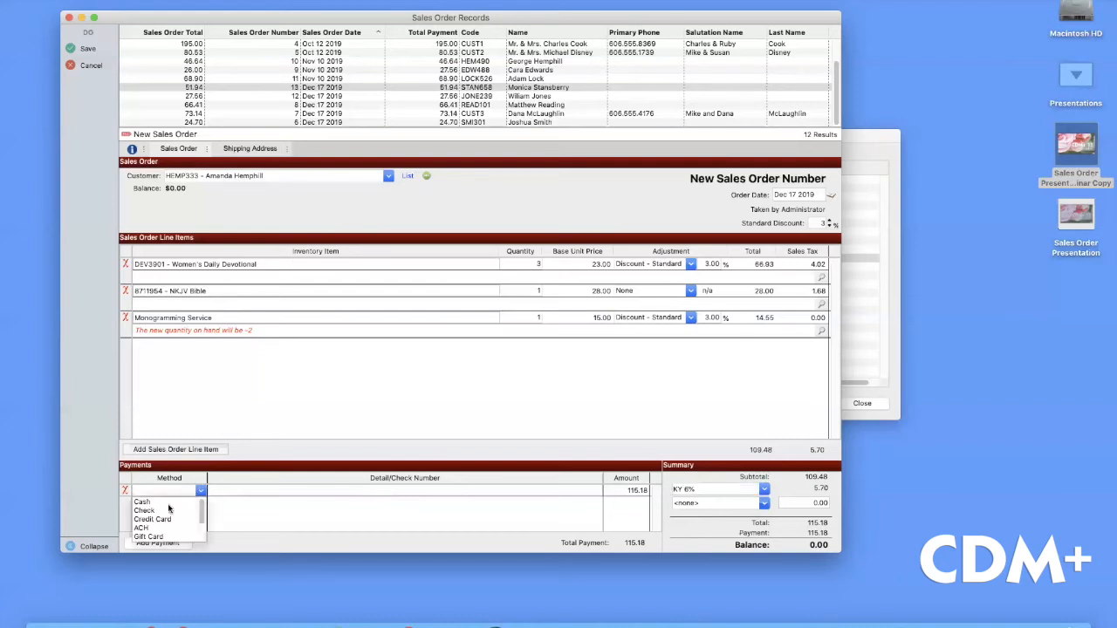
left_click(147, 511)
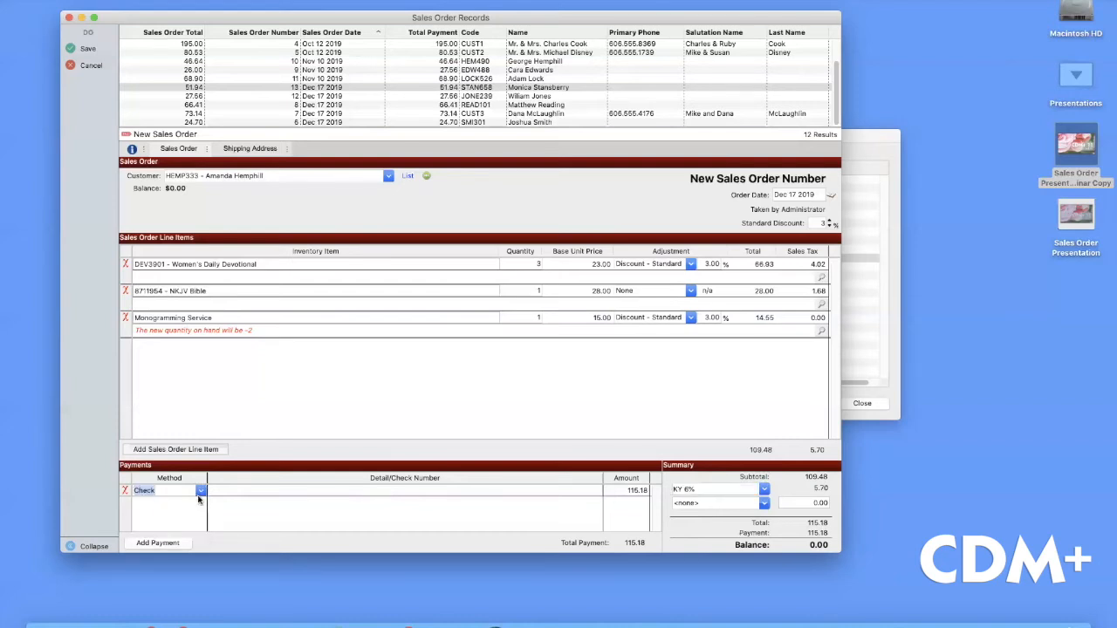
left_click(244, 491)
key("Tab")
type("50")
key("BackSpace")
key("BackSpace")
type("75")
key("Tab")
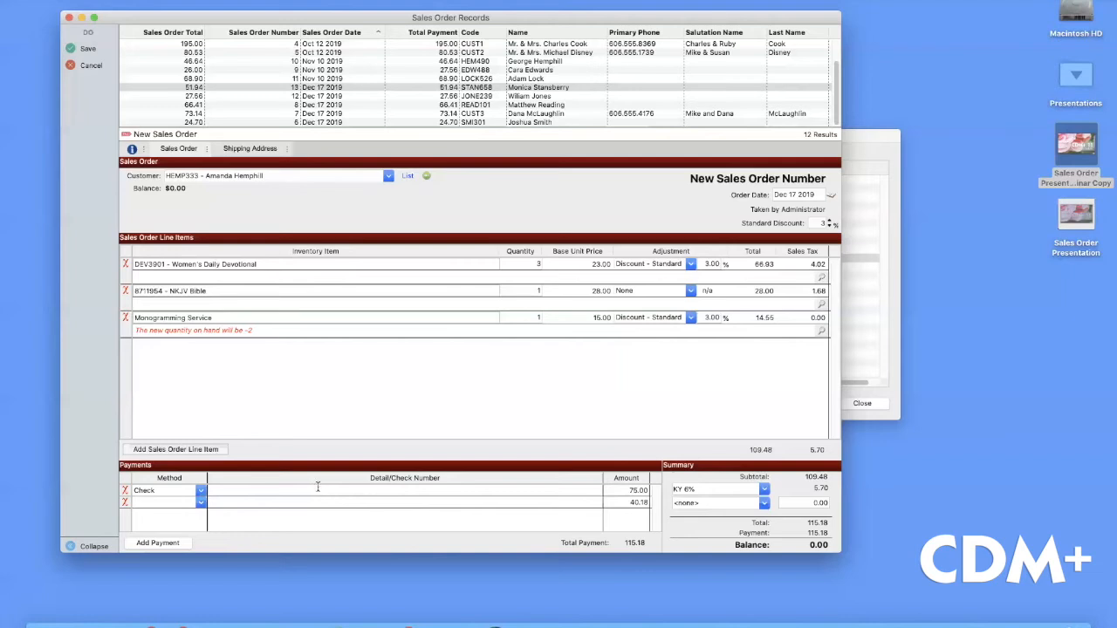
Record the remaining 40.18 as a gift card payment and save the sales order
left_click(200, 503)
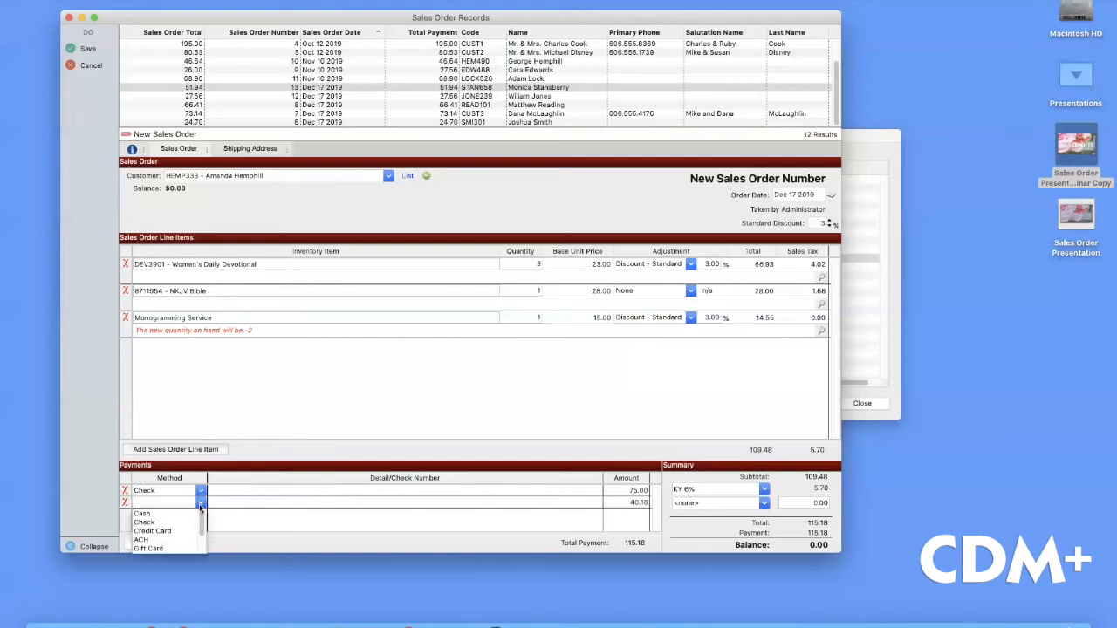
left_click(159, 549)
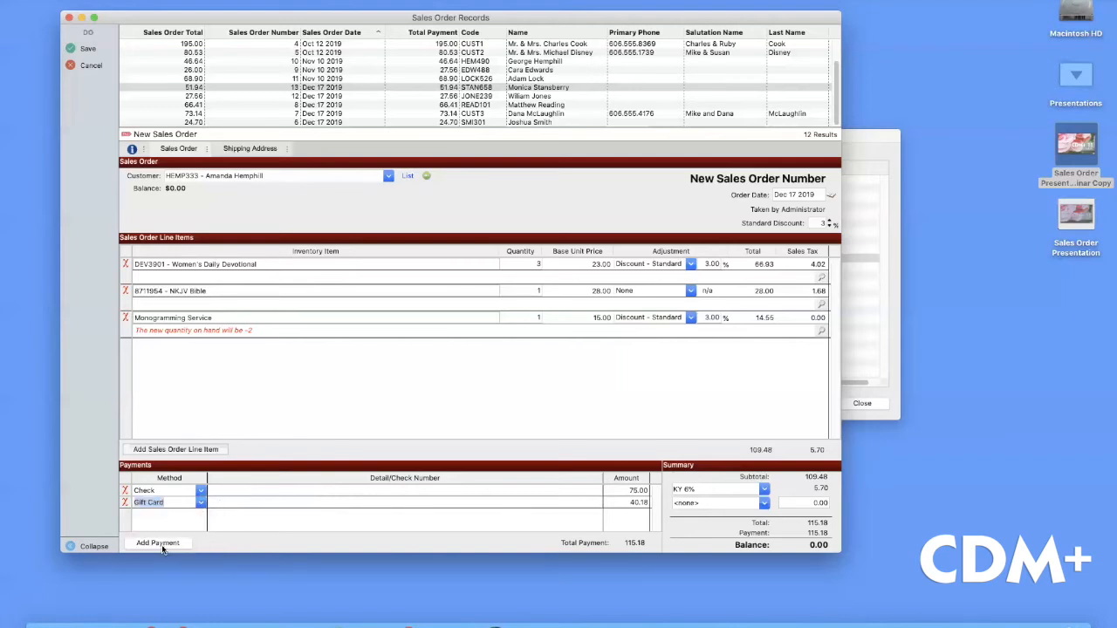
left_click(248, 503)
left_click(94, 47)
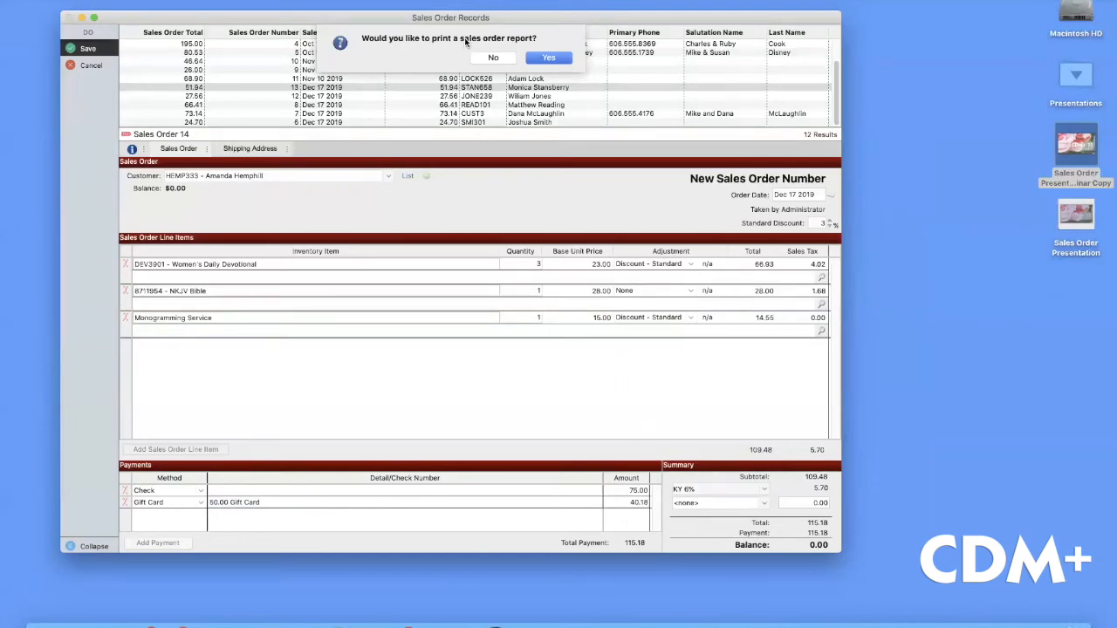
Print Sales Order 14's report to the screen, enlarge the preview to a full page, then close it
left_click(549, 59)
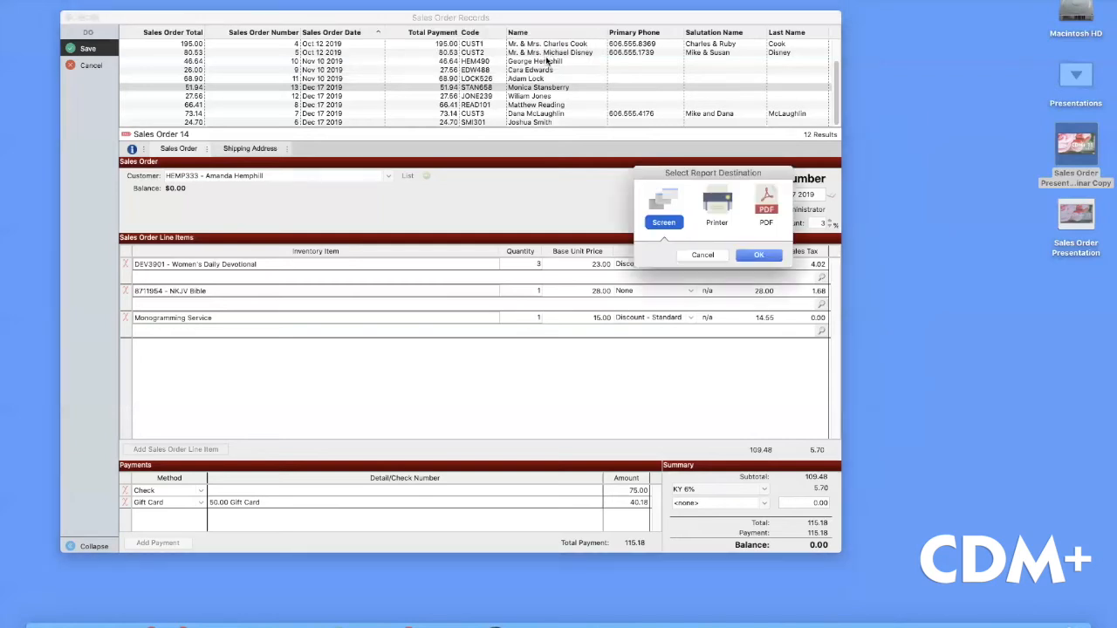
left_click(752, 255)
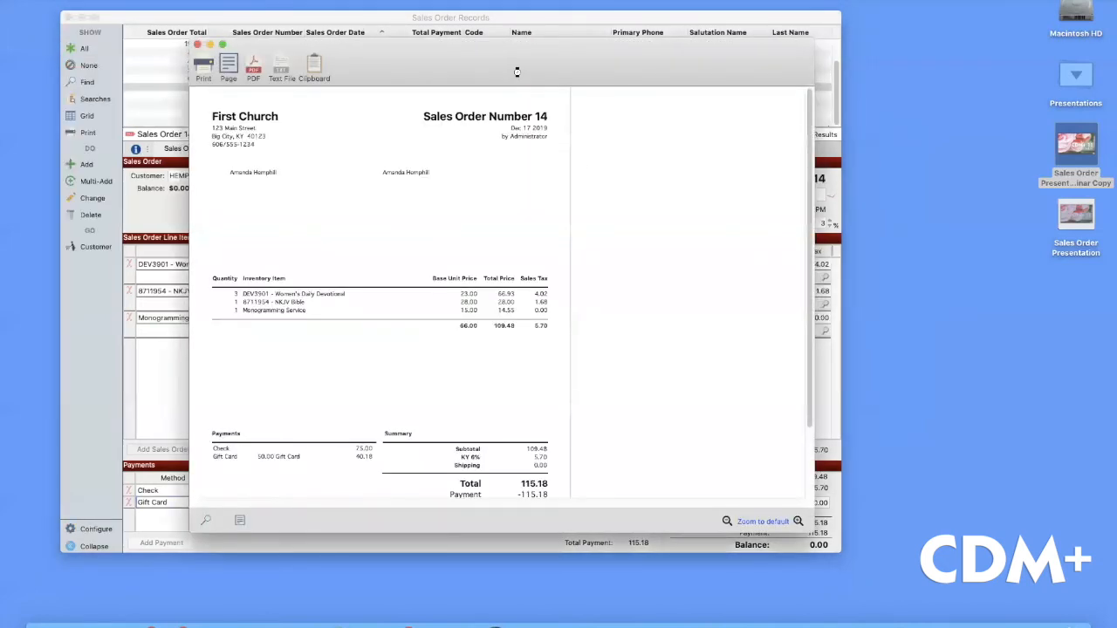
key("super+w")
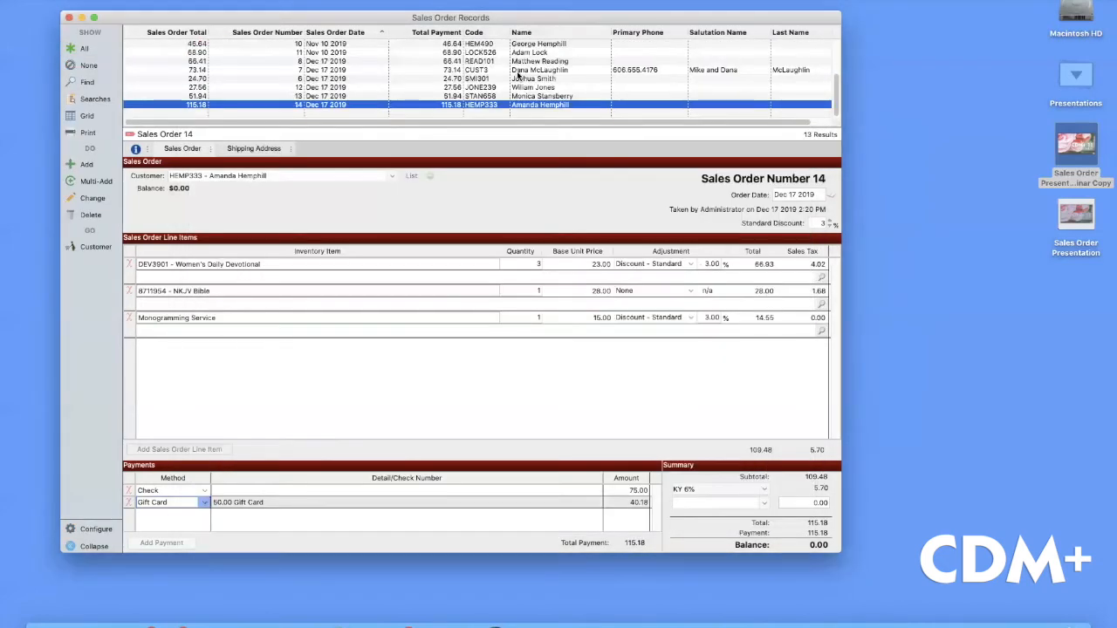
left_click(260, 0)
left_click(265, 74)
left_click_drag(419, 48, 439, 35)
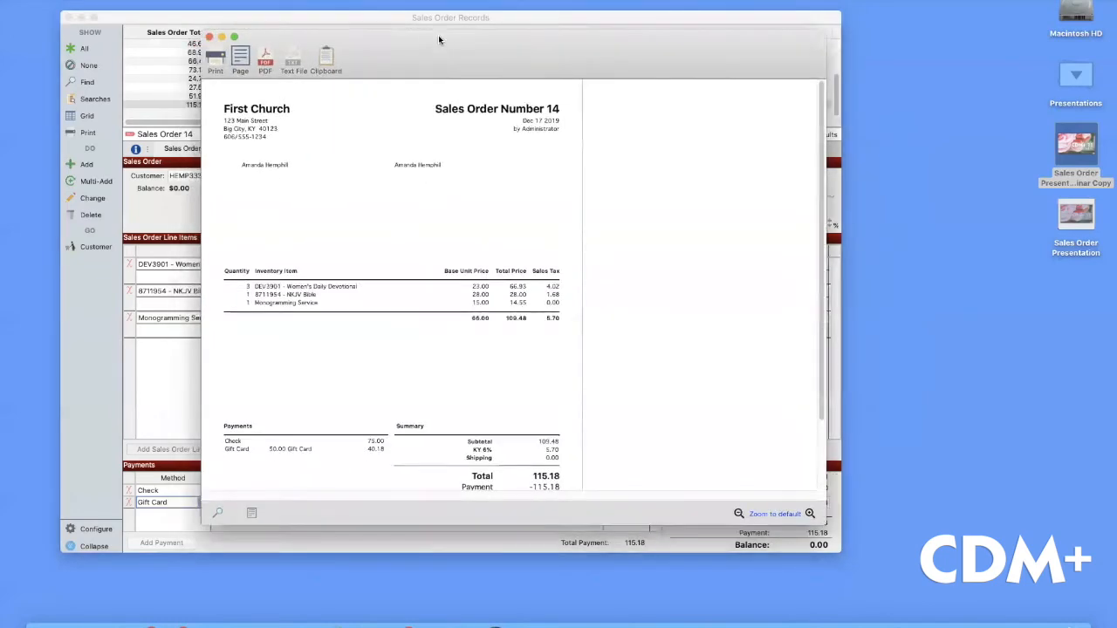
left_click_drag(843, 529, 905, 616)
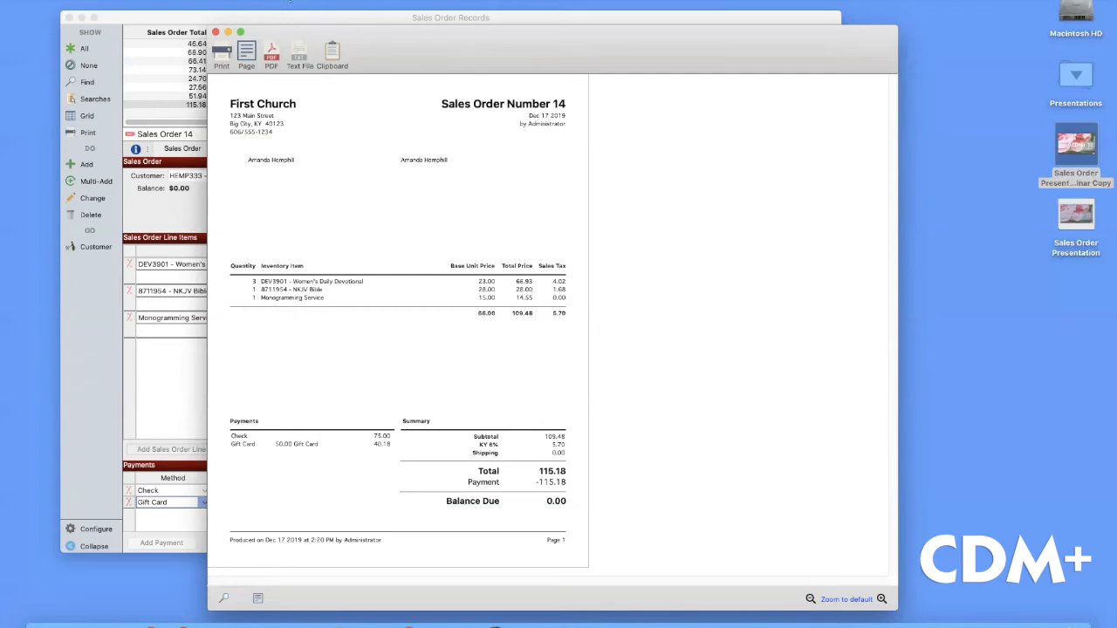
left_click(216, 32)
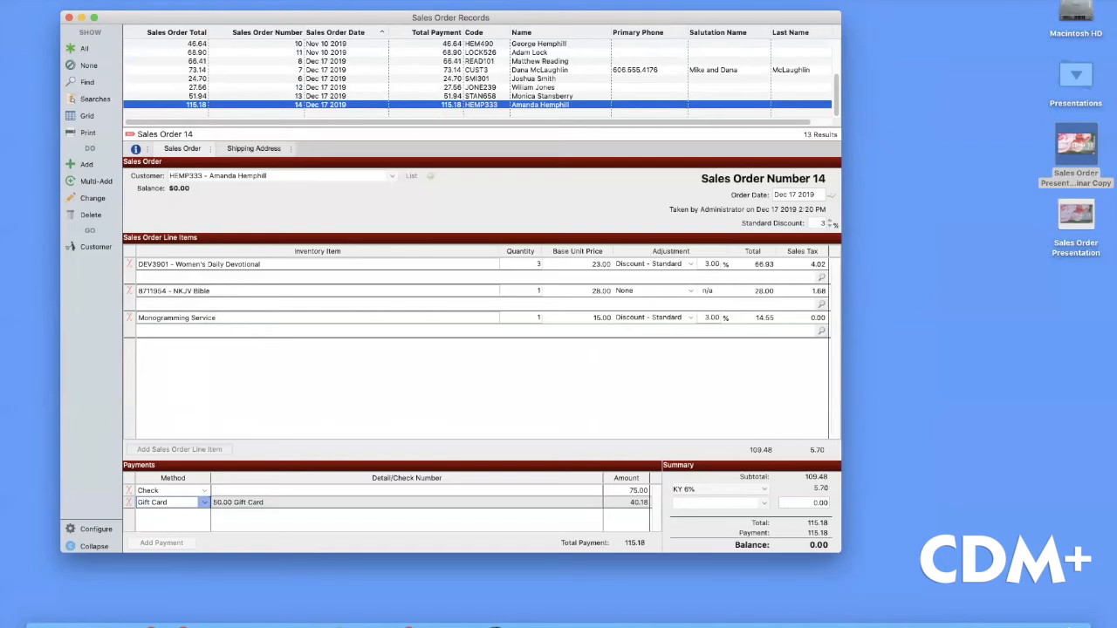
Open Reports > Sales Order Reports > Listings and Exports > Inventory Item Custom Listing and Export
left_click(185, 1)
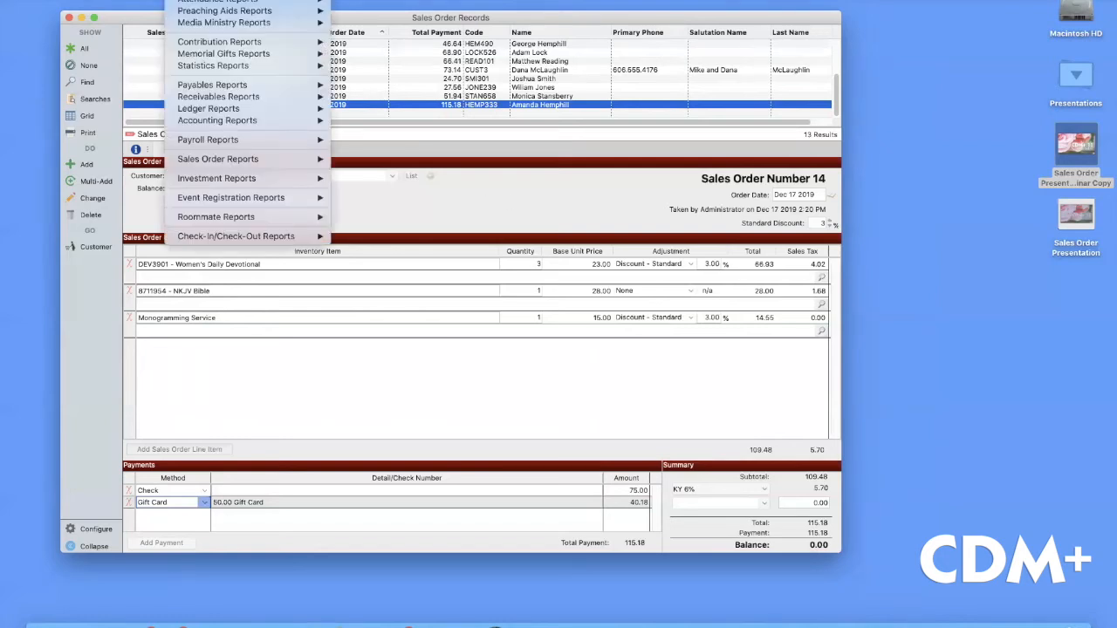
mouse_move(249, 160)
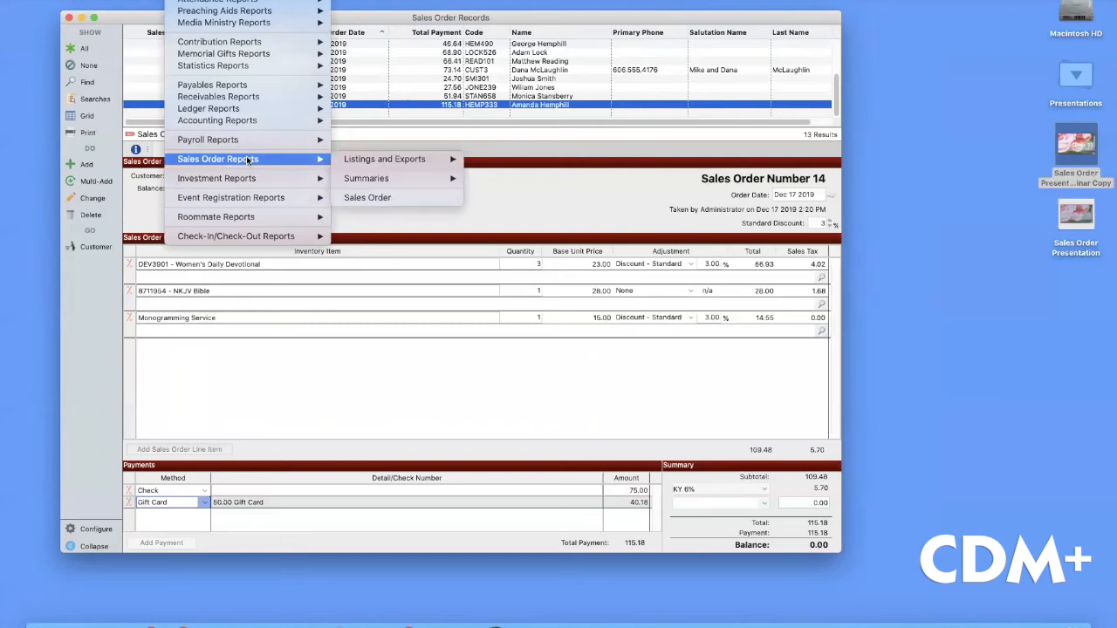
mouse_move(366, 165)
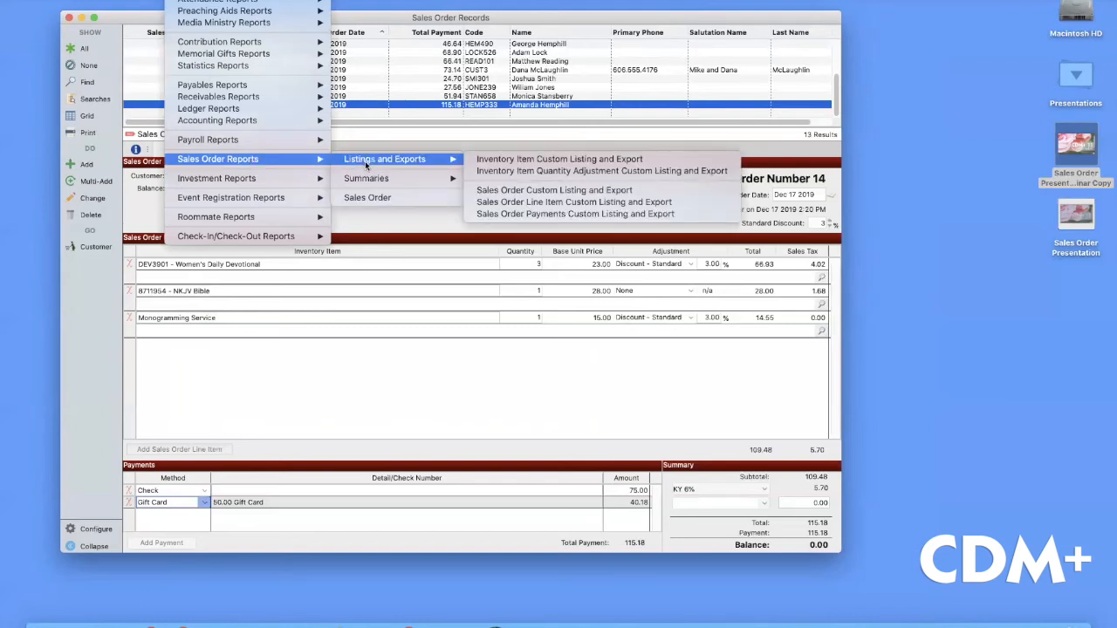
left_click(532, 163)
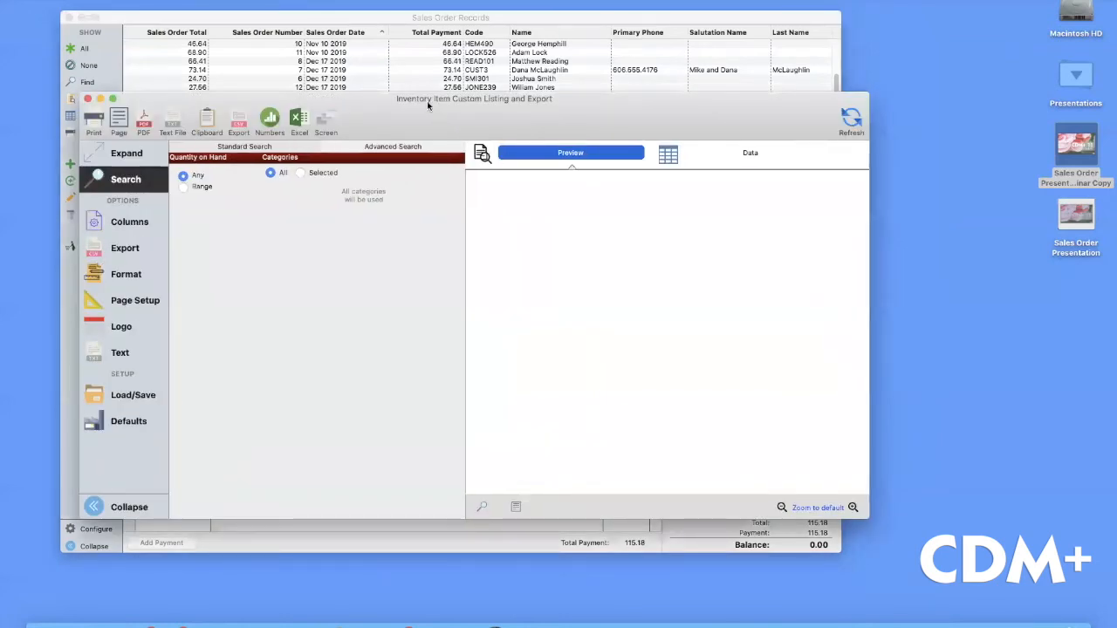
left_click_drag(428, 105, 392, 93)
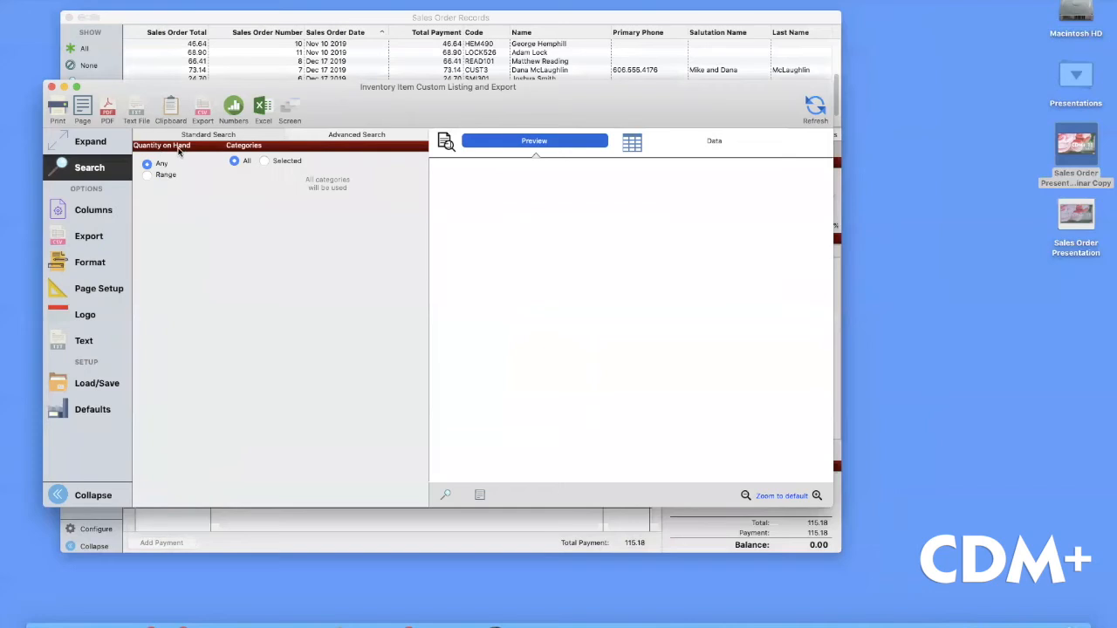
Include all inventory categories and review the Inventory column set without changing it
left_click(263, 162)
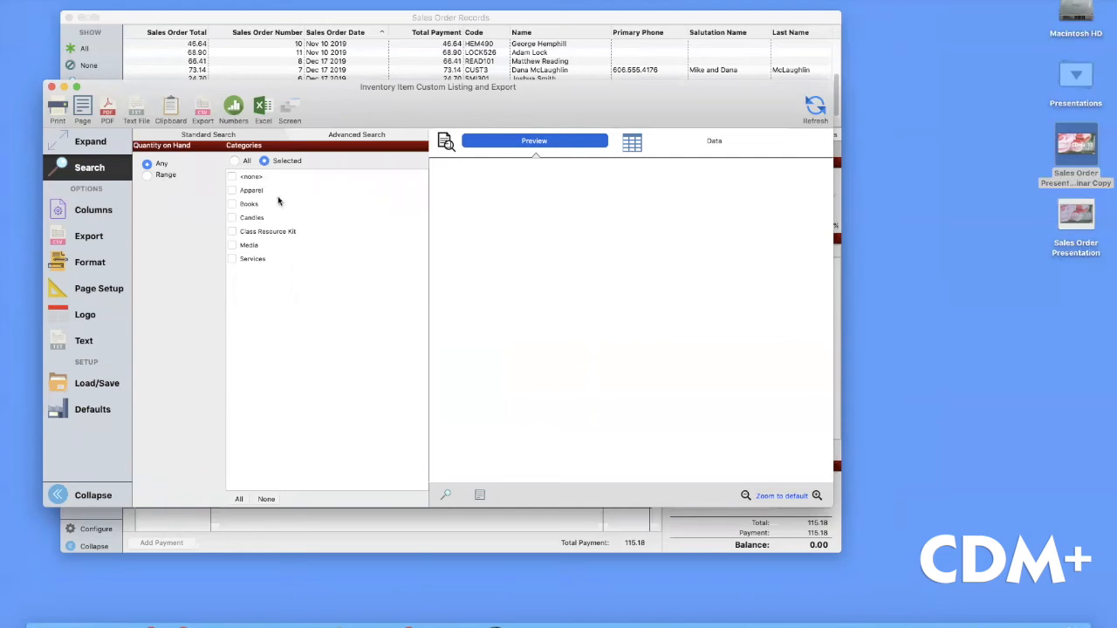
left_click(234, 162)
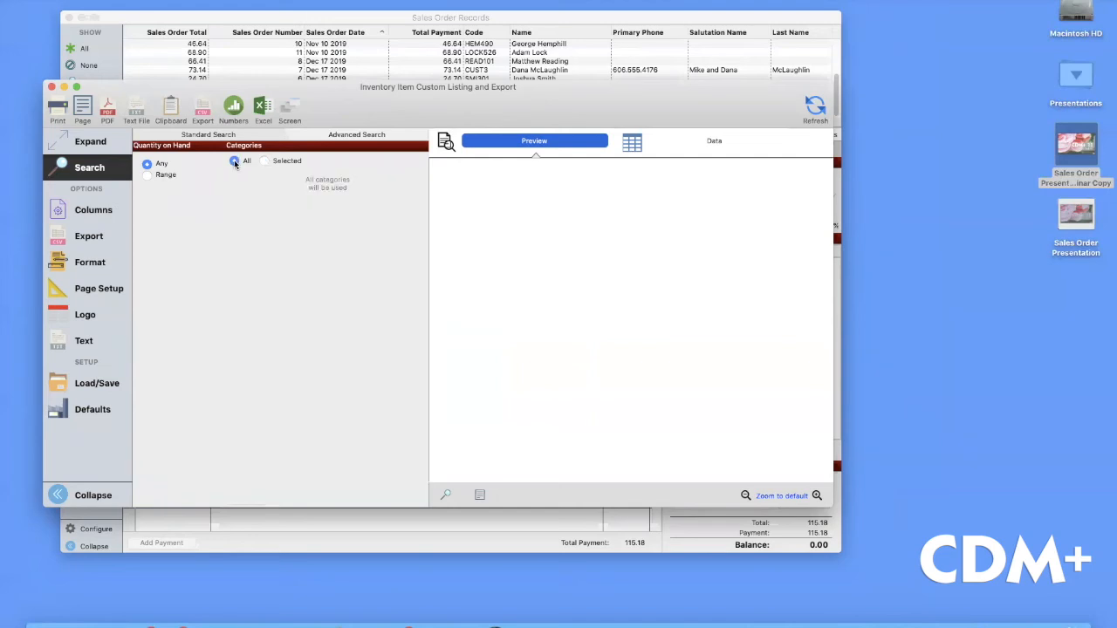
left_click(105, 211)
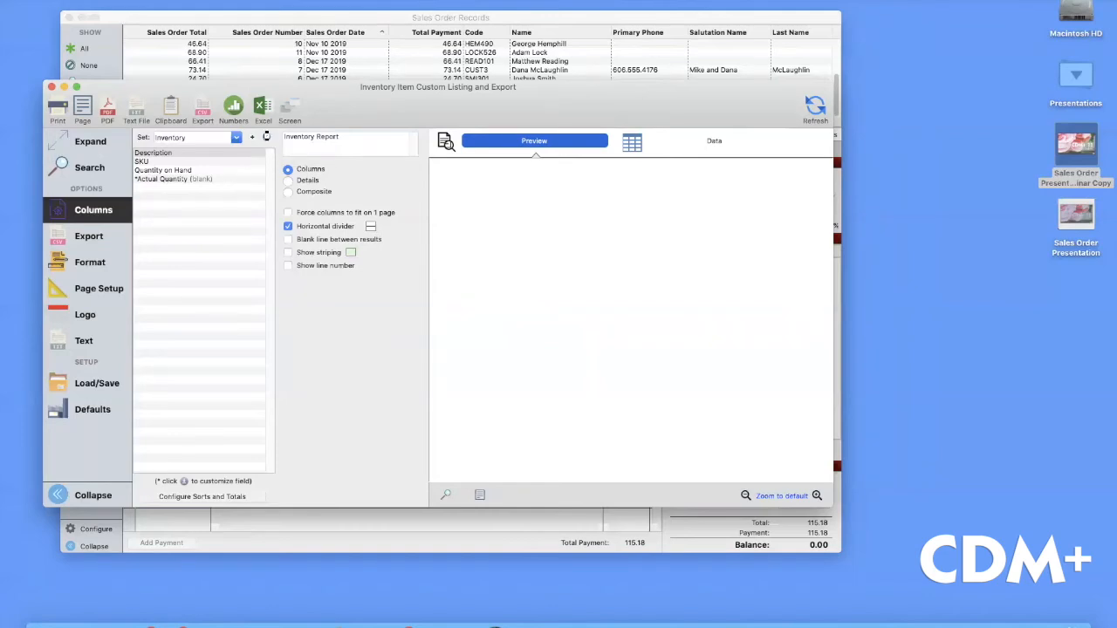
left_click(267, 137)
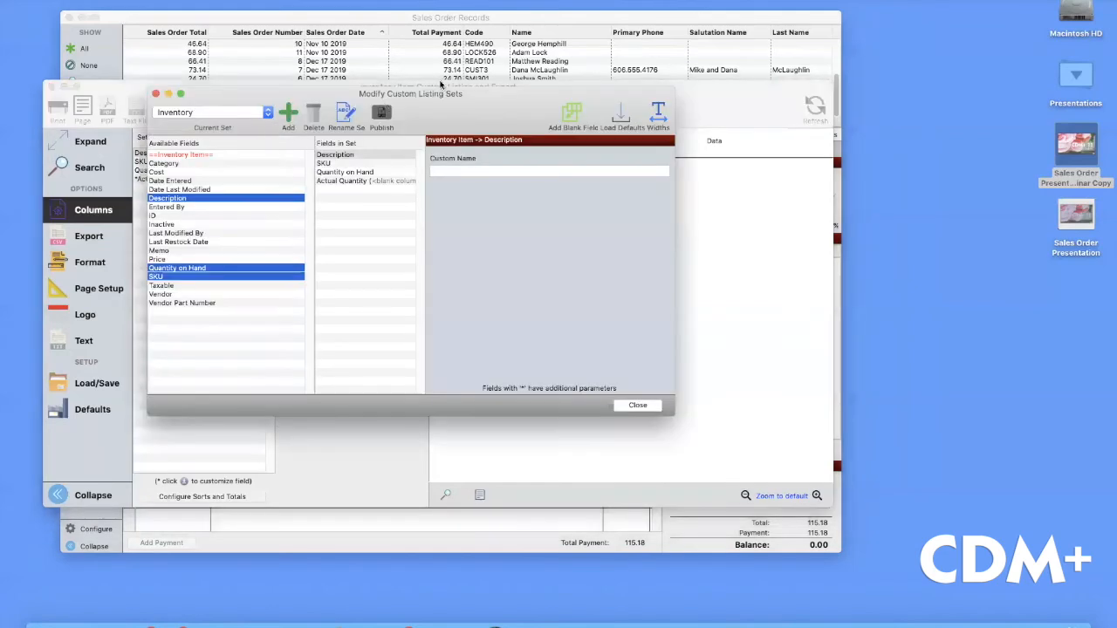
left_click_drag(442, 98, 451, 92)
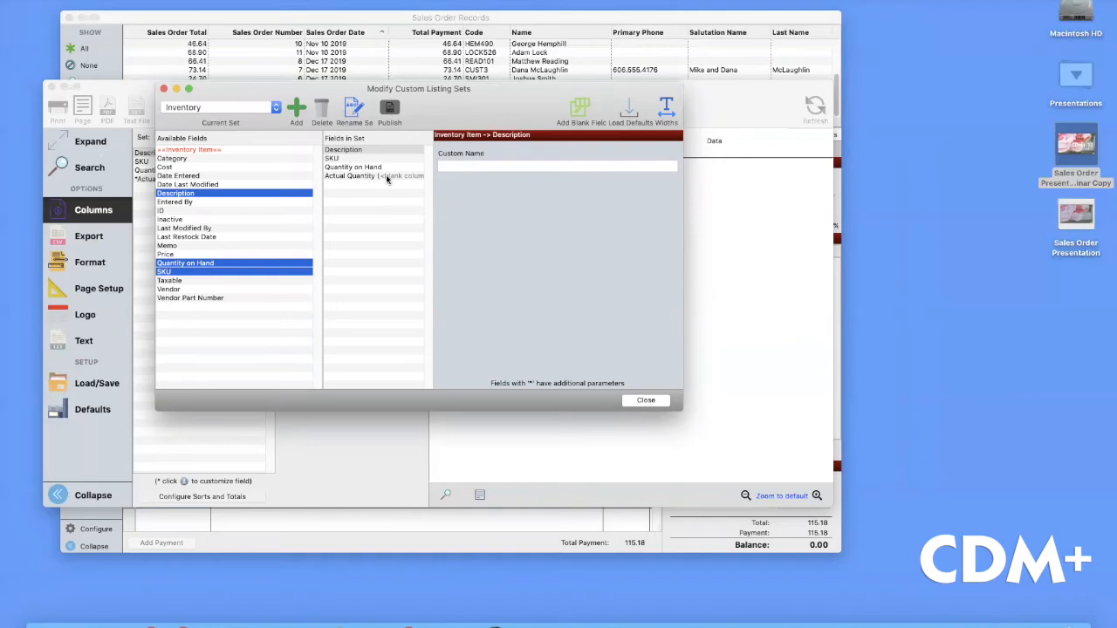
left_click(164, 90)
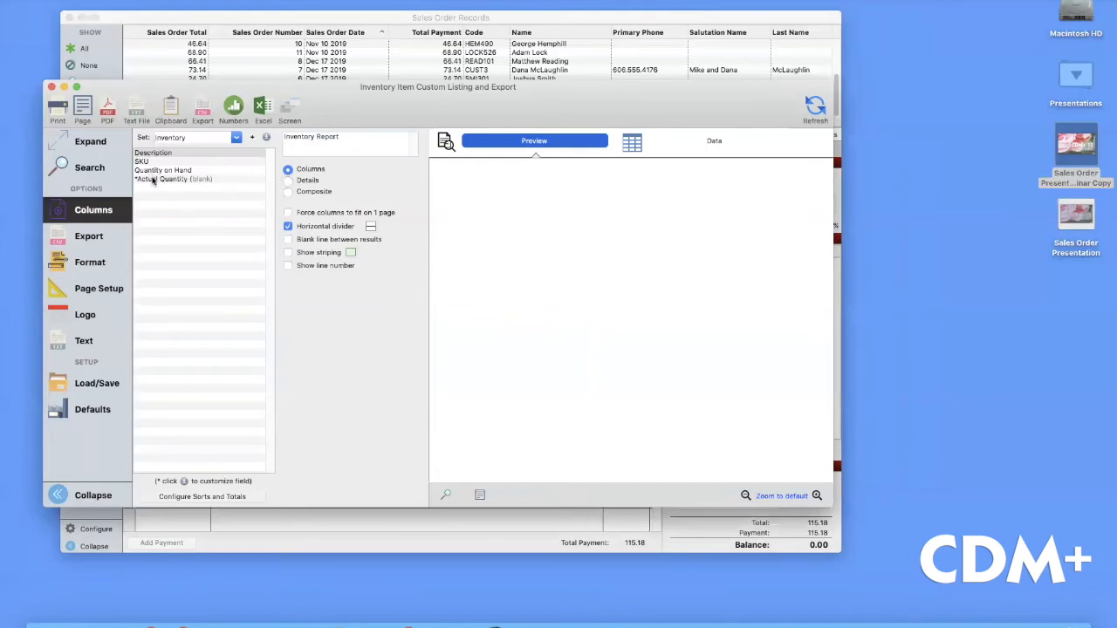
Refresh the Inventory Report preview and enlarge the window to read it
left_click(815, 107)
left_click_drag(833, 504, 929, 537)
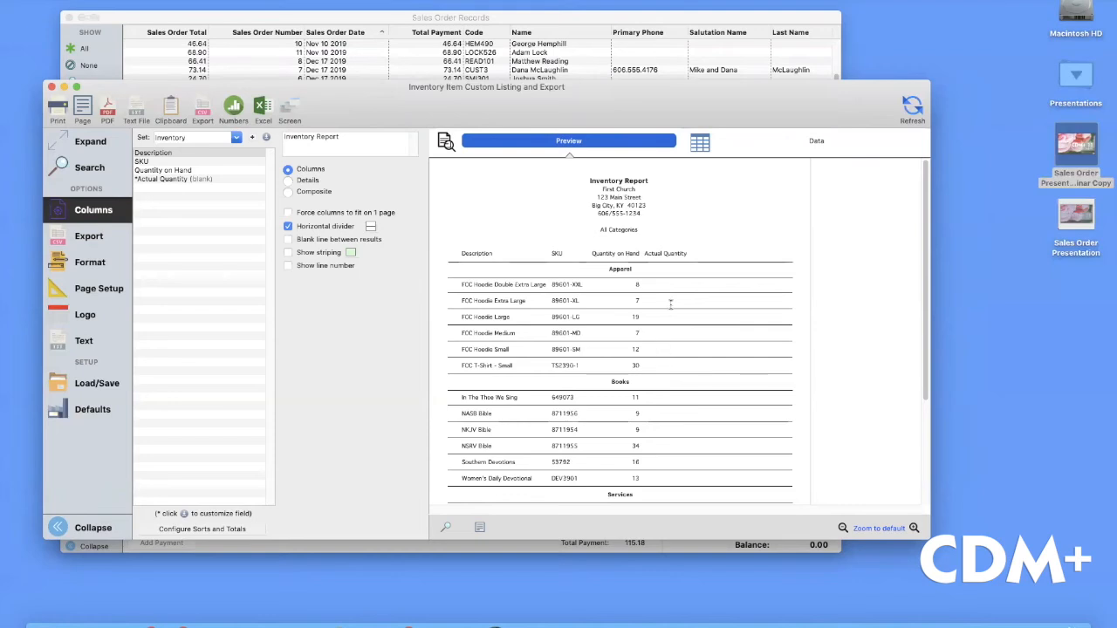
scroll(667, 301, "down", 3)
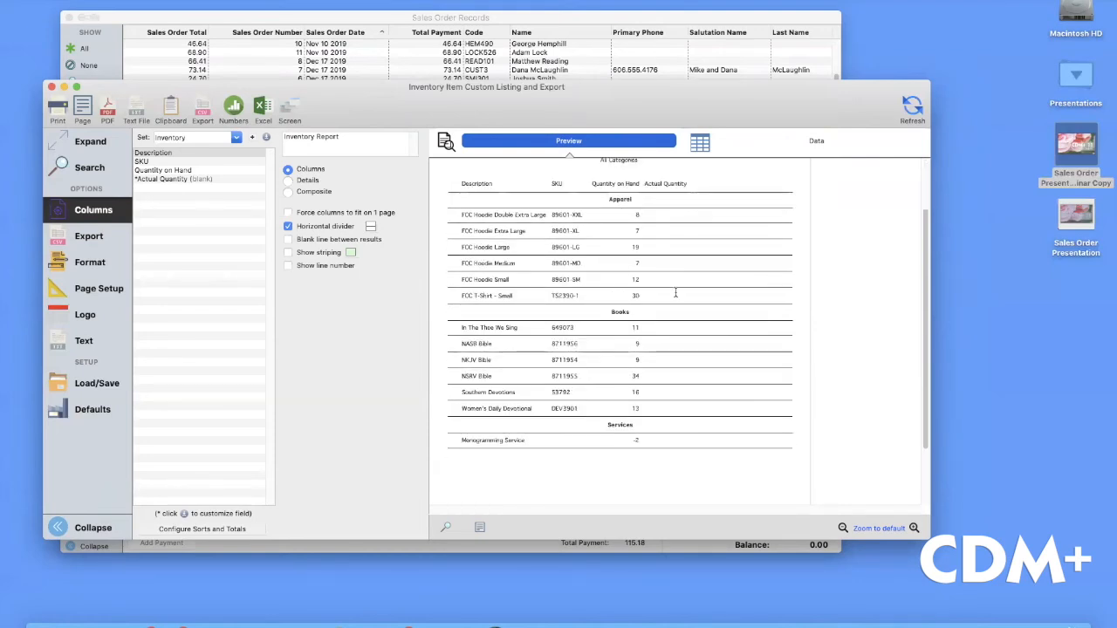
scroll(678, 294, "down", 3)
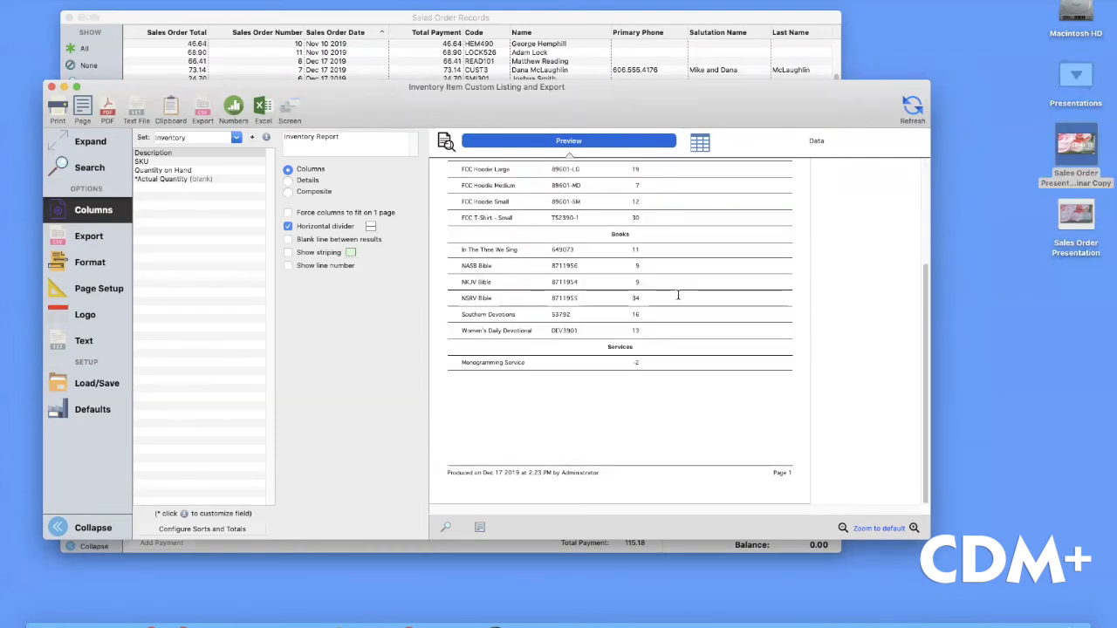
scroll(671, 227, "up", 3)
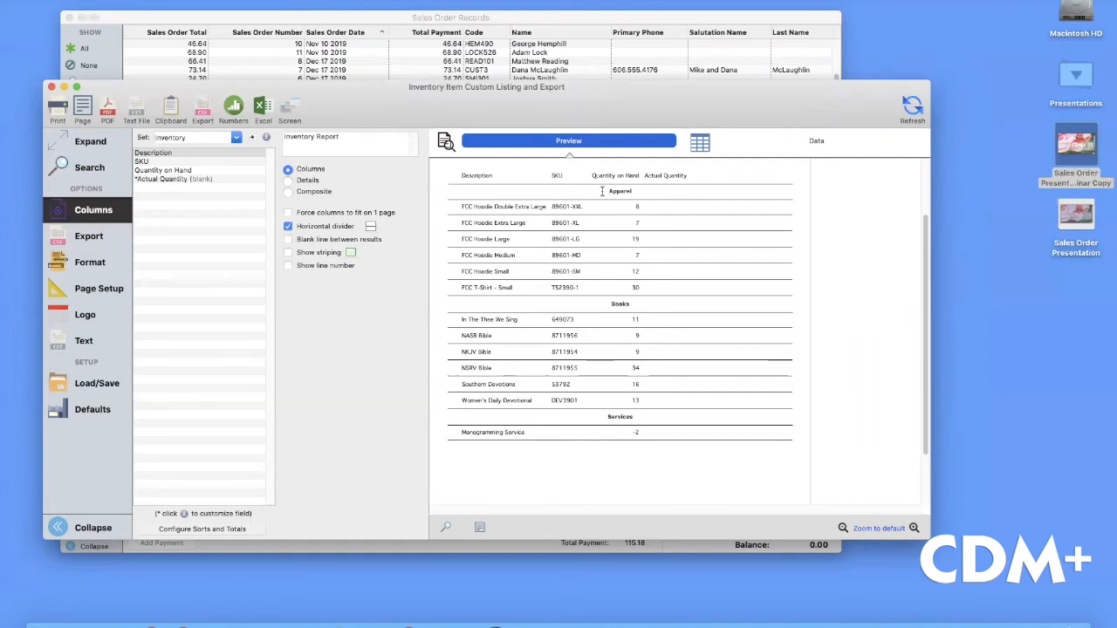
Check the category-then-description sort settings without changes, then close the inventory listing window
left_click(182, 530)
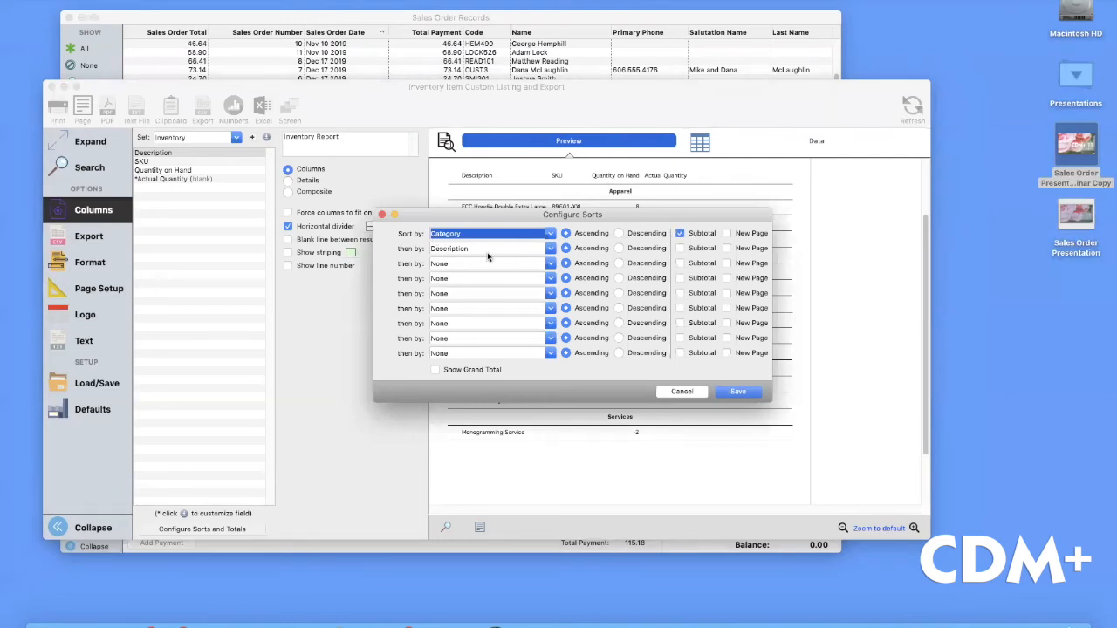
left_click(680, 392)
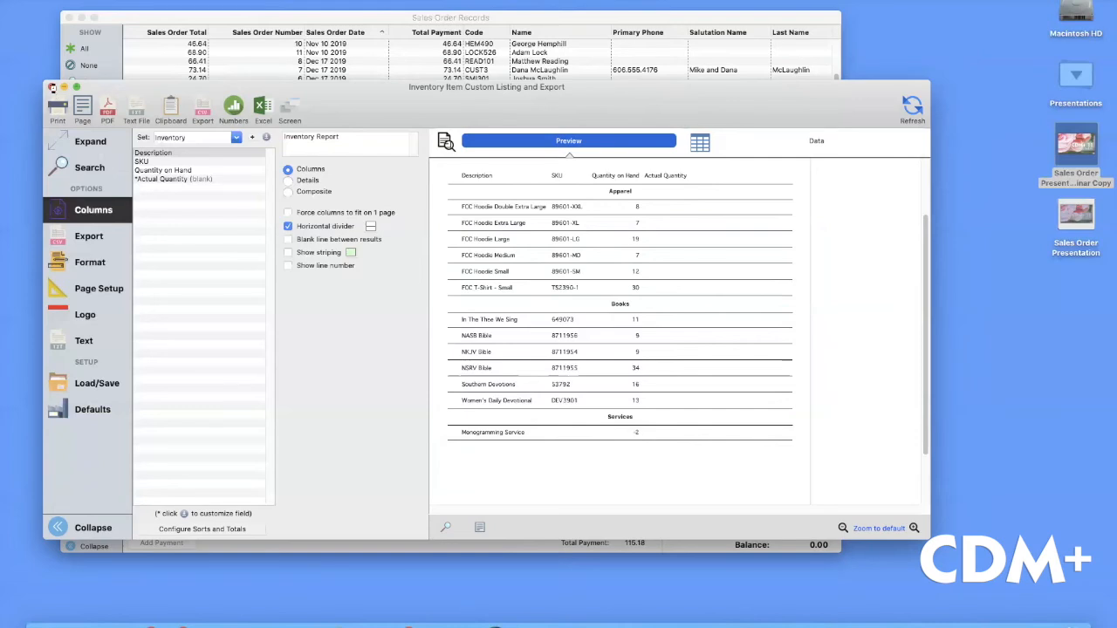
left_click(53, 88)
Open the Inventory Item Quantity Adjustment Custom Listing and Export from Sales Order Reports > Listings and Exports
left_click(185, 0)
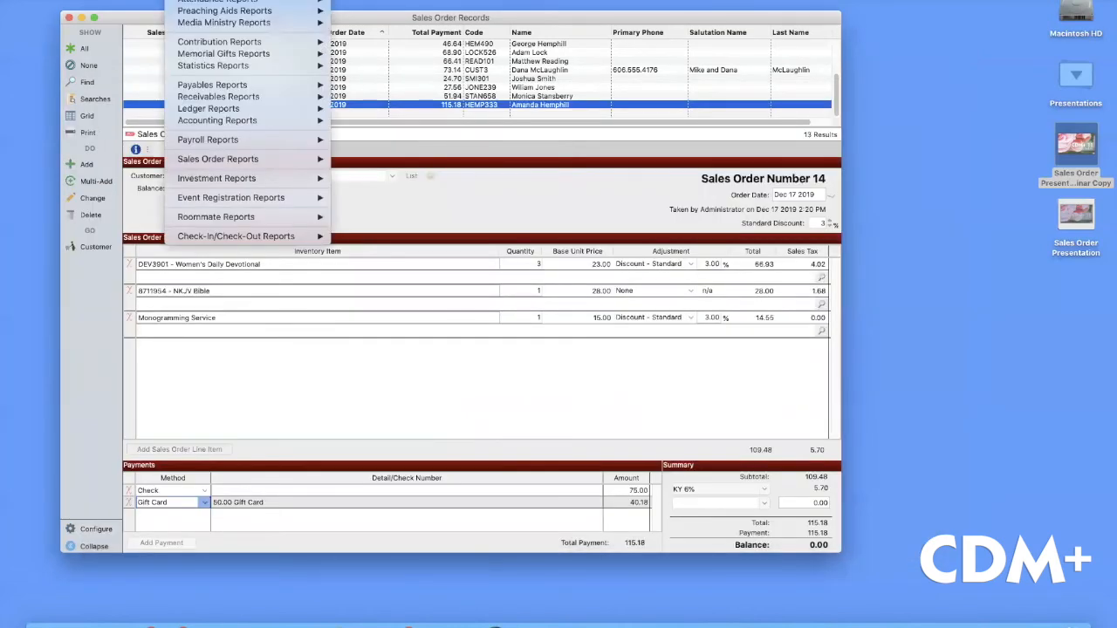
mouse_move(236, 159)
mouse_move(384, 159)
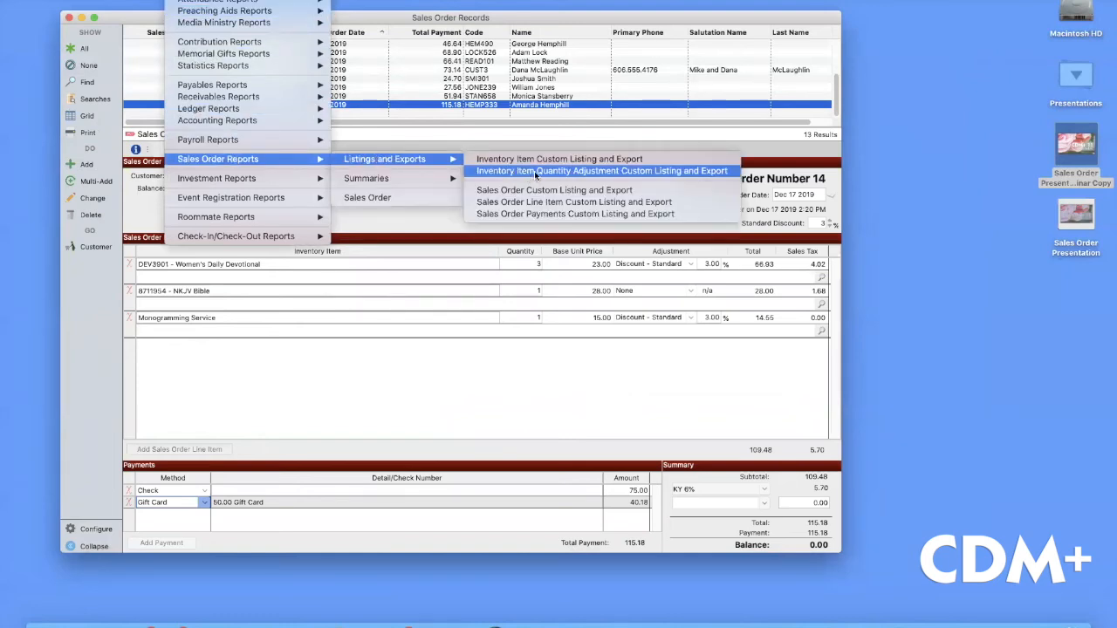
left_click(601, 173)
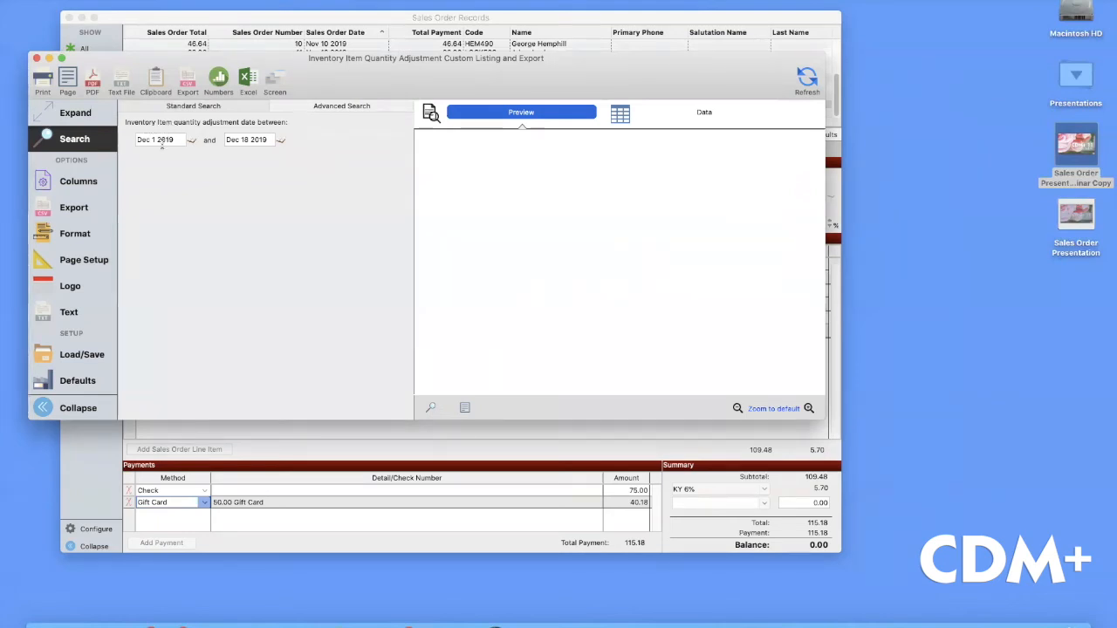
Add the Description field to the Quantity Adjustment History set as its first column
left_click(76, 164)
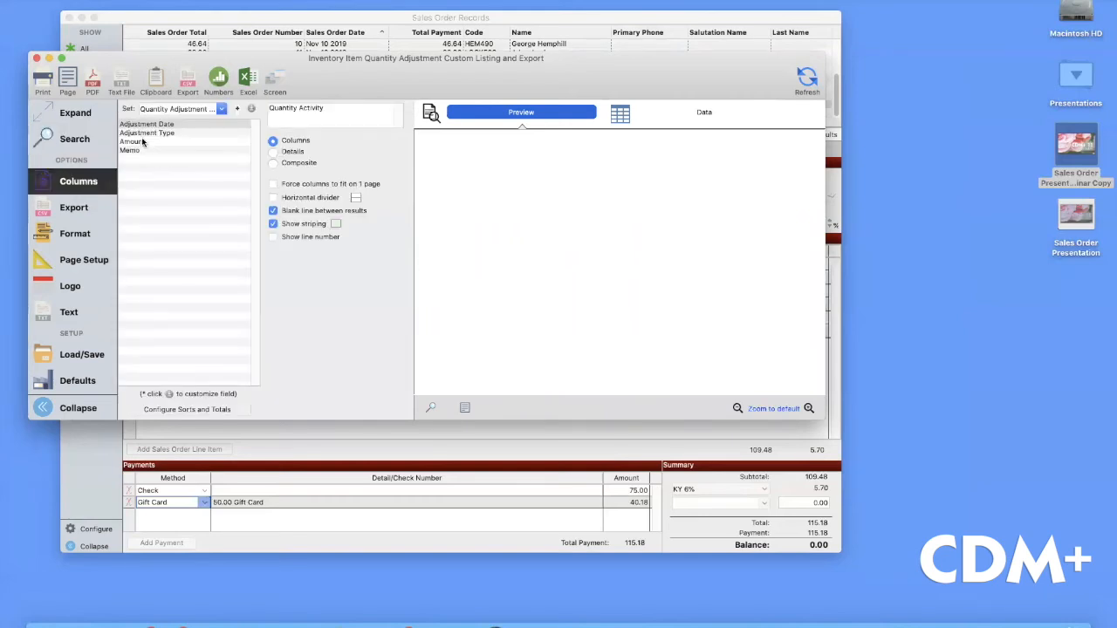
left_click(249, 108)
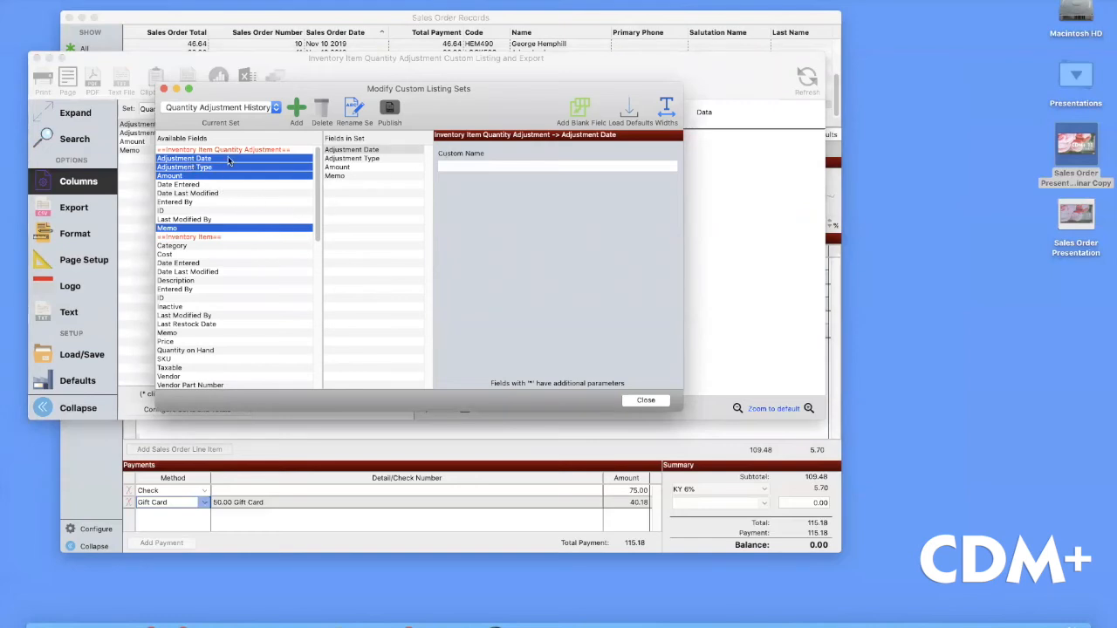
scroll(274, 269, "down", 4)
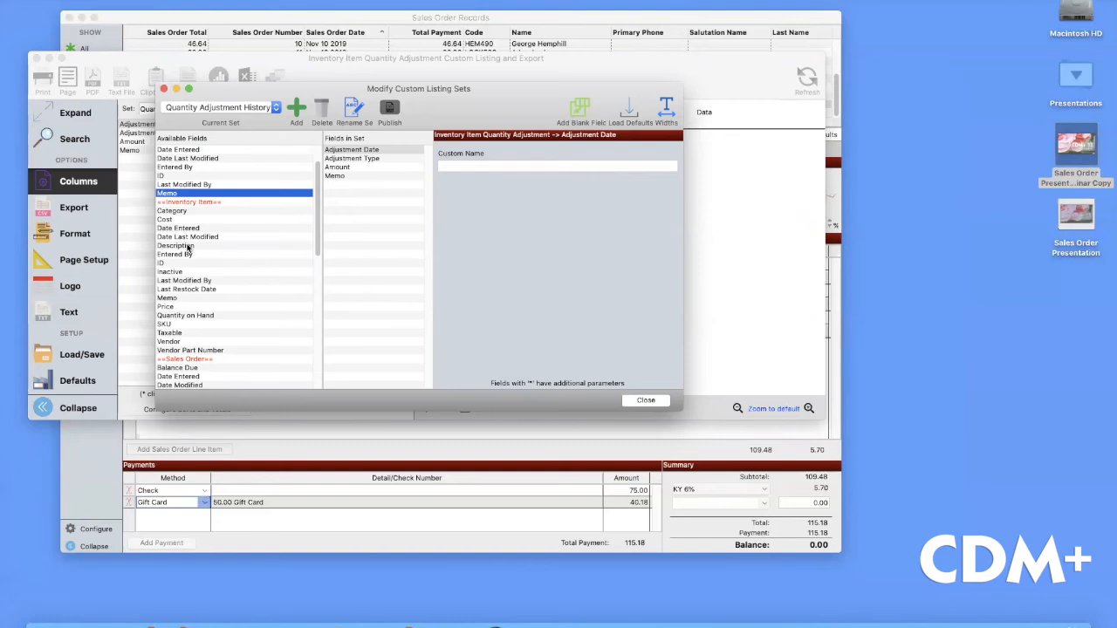
double_click(187, 248)
left_click_drag(341, 189, 342, 151)
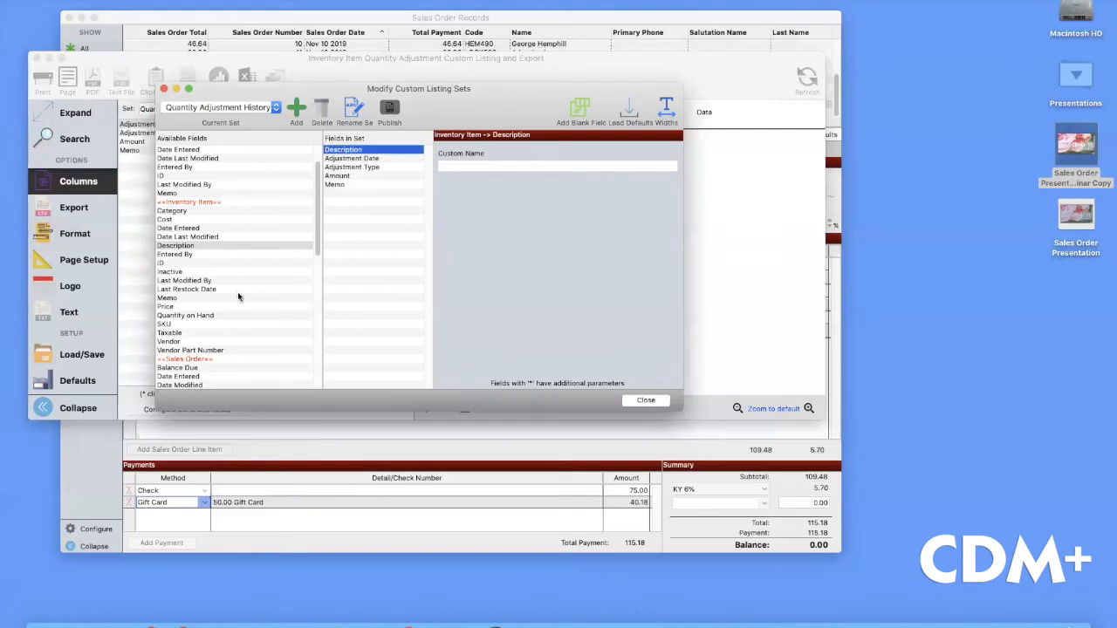
scroll(236, 299, "down", 1)
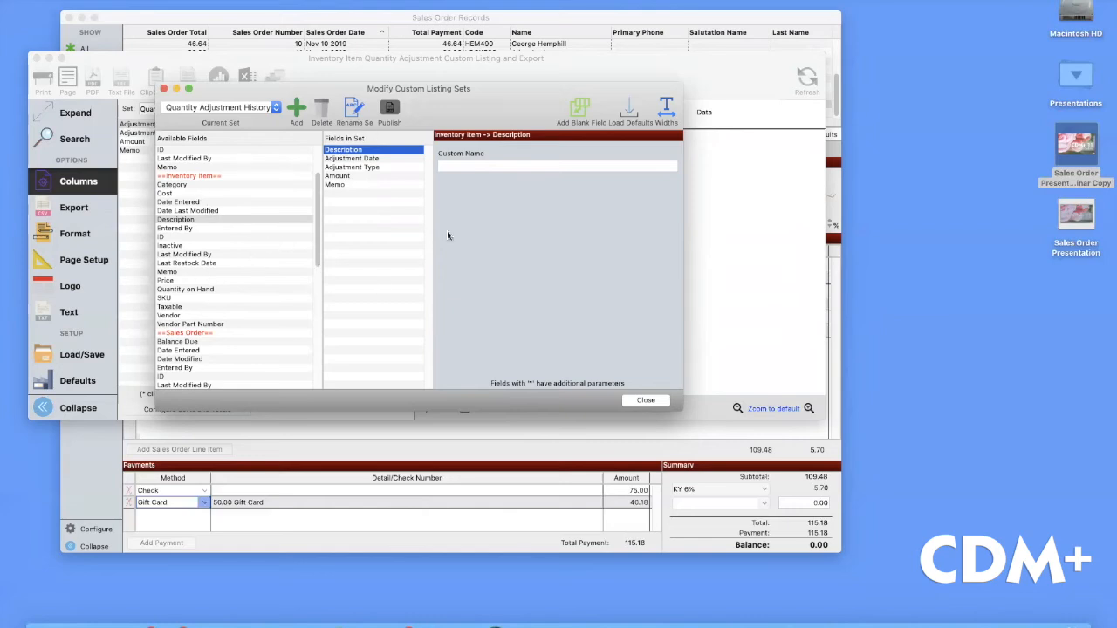
left_click(646, 401)
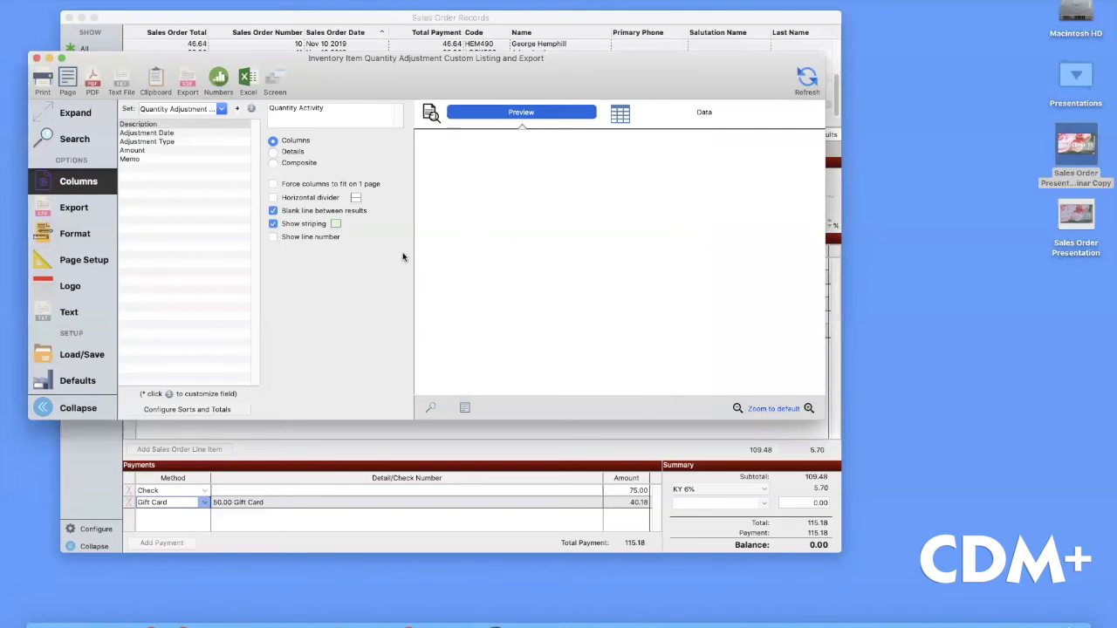
Refresh the Quantity Activity preview, enlarge it, review its sort settings and inspect the FCC T-Shirt - Small entries
left_click(808, 81)
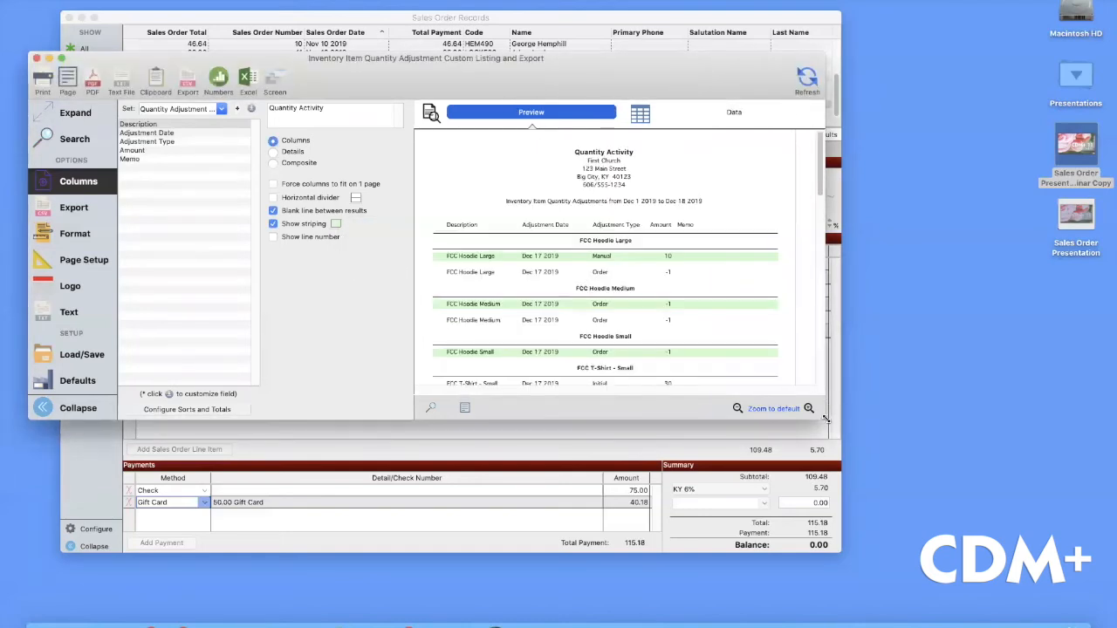
left_click_drag(821, 418, 933, 619)
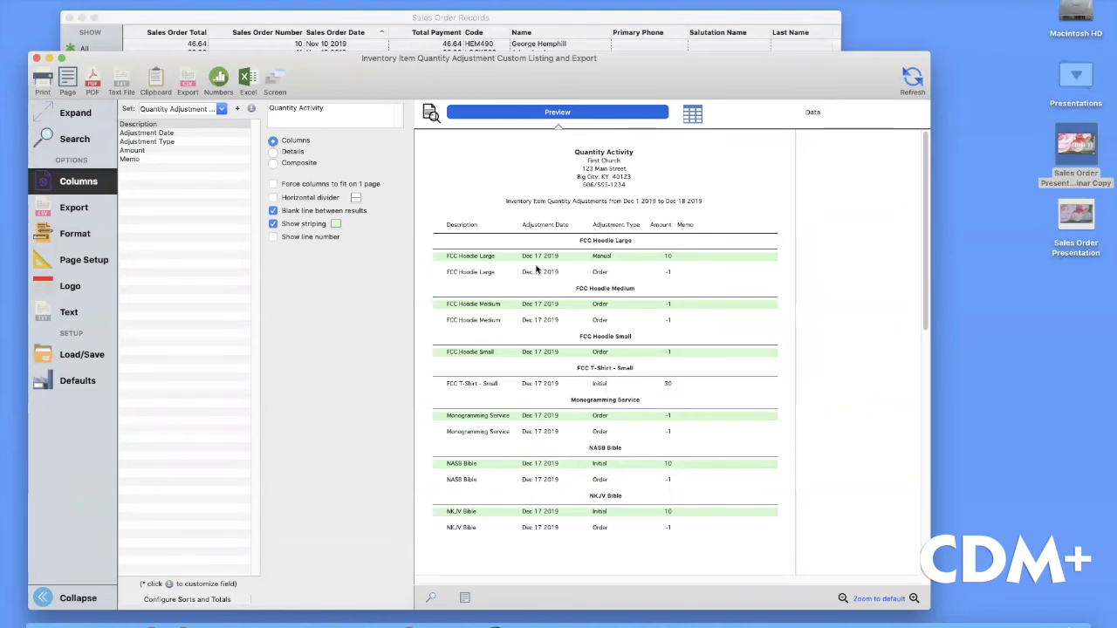
left_click(187, 598)
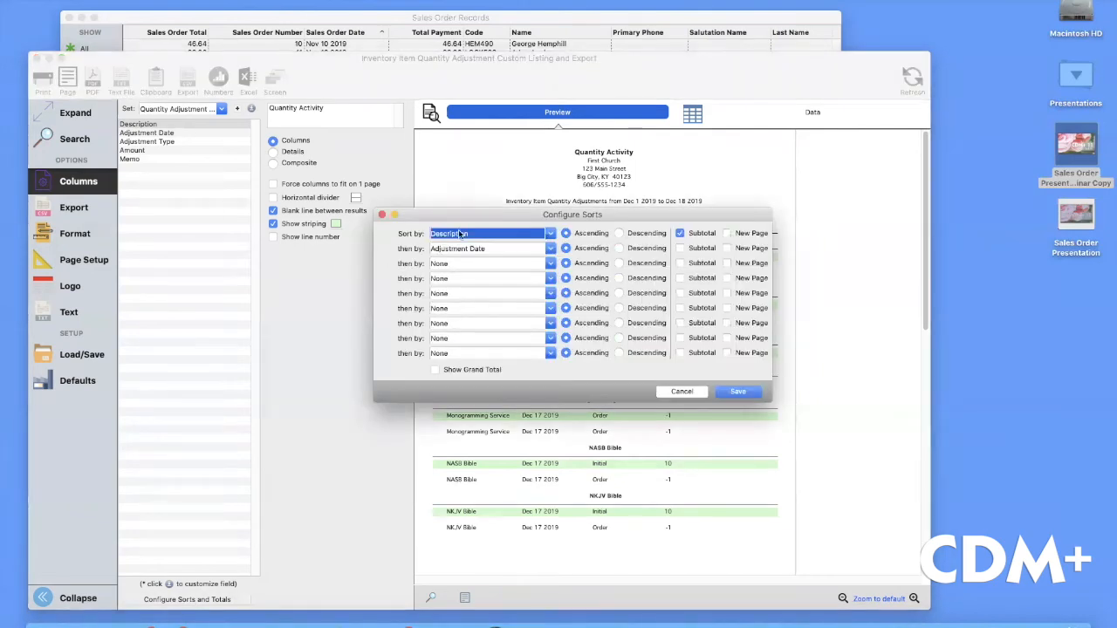
left_click(679, 392)
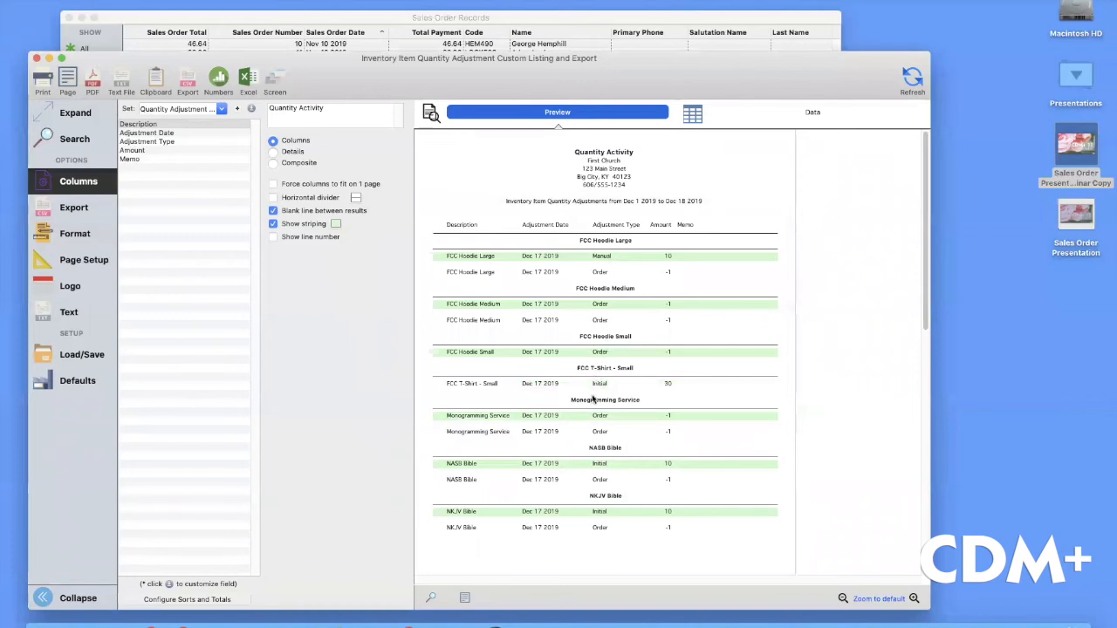
left_click_drag(570, 369, 636, 369)
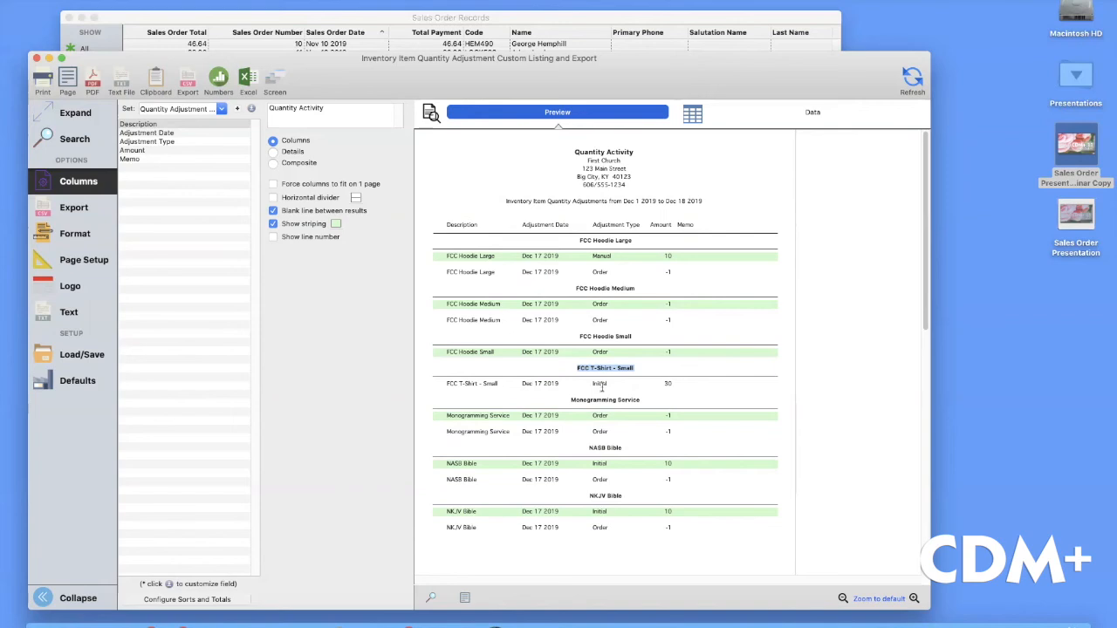
double_click(601, 257)
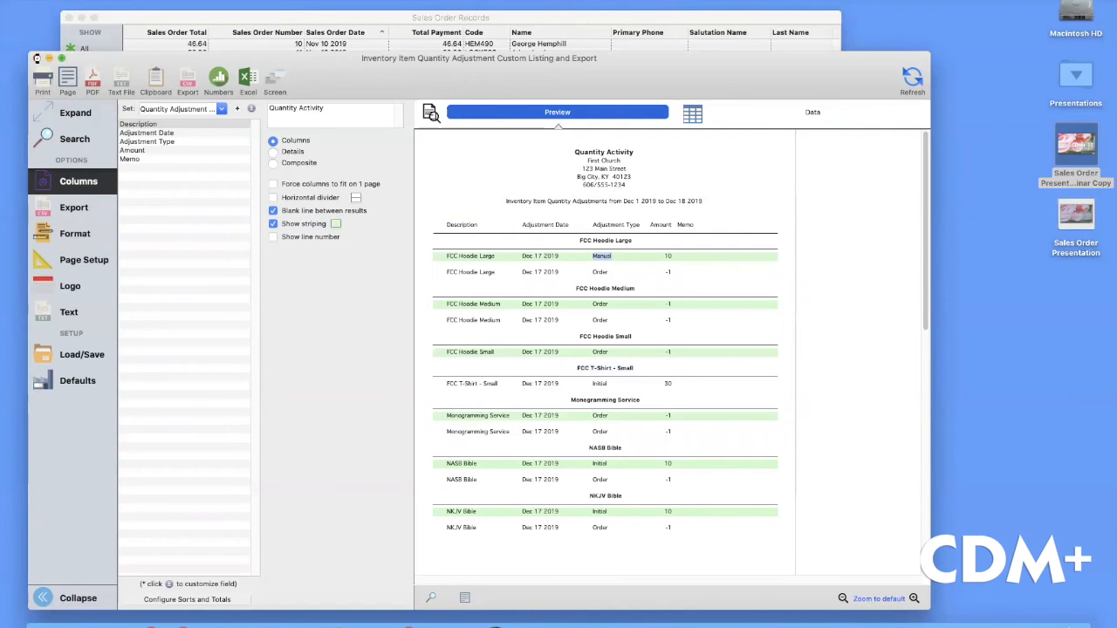
Open Sales Orders Summary from Reports > Sales Order Reports > Summaries
left_click(37, 58)
left_click(185, 1)
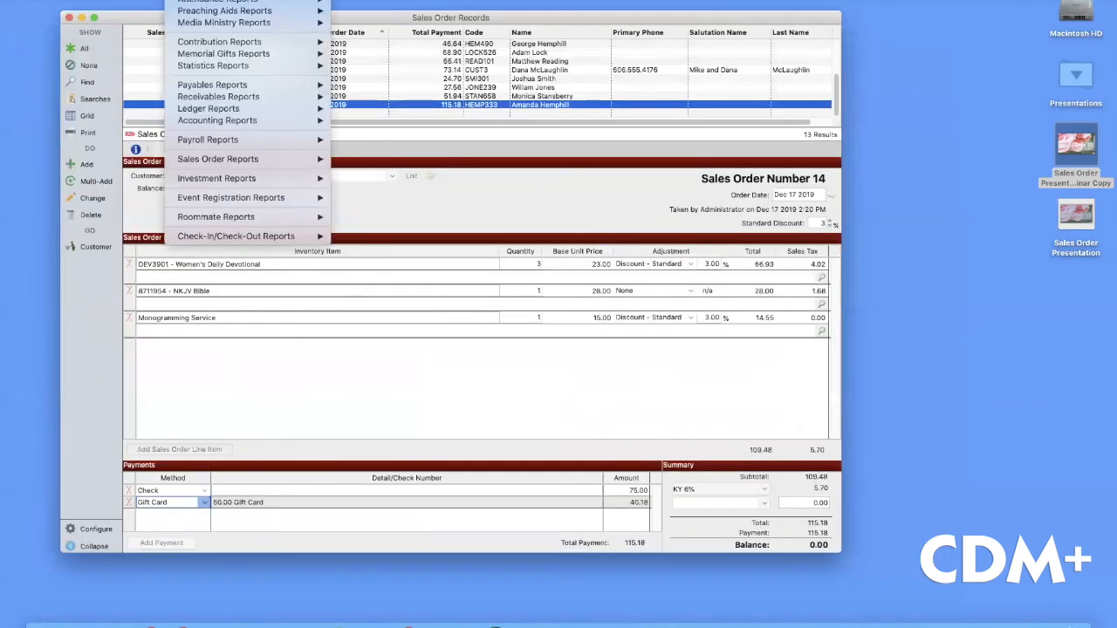
mouse_move(237, 161)
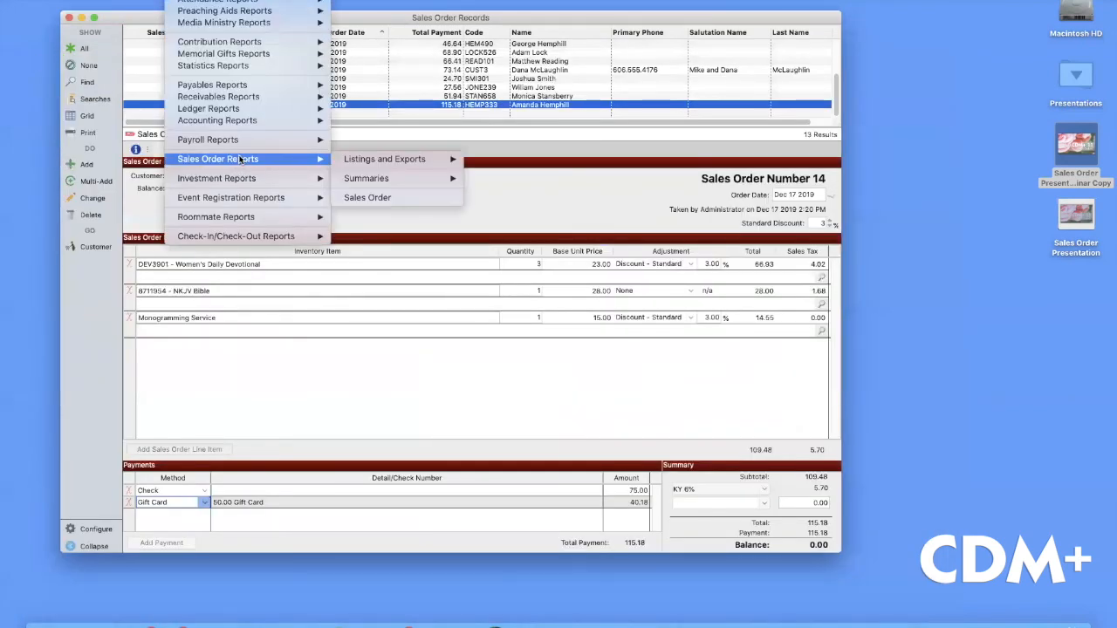
mouse_move(375, 162)
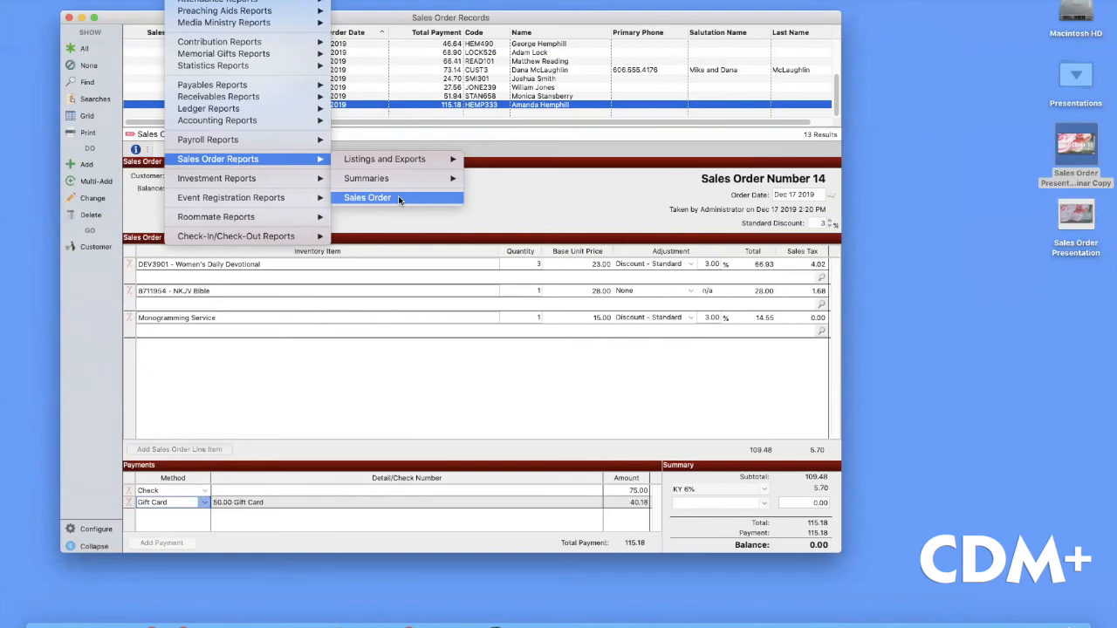
mouse_move(399, 180)
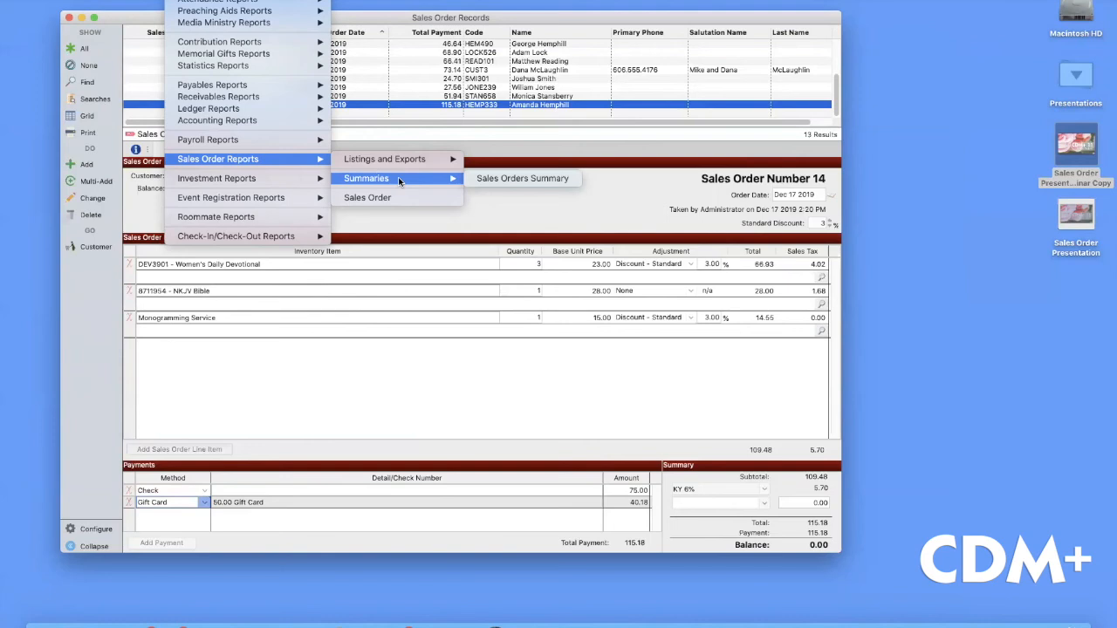
left_click(499, 177)
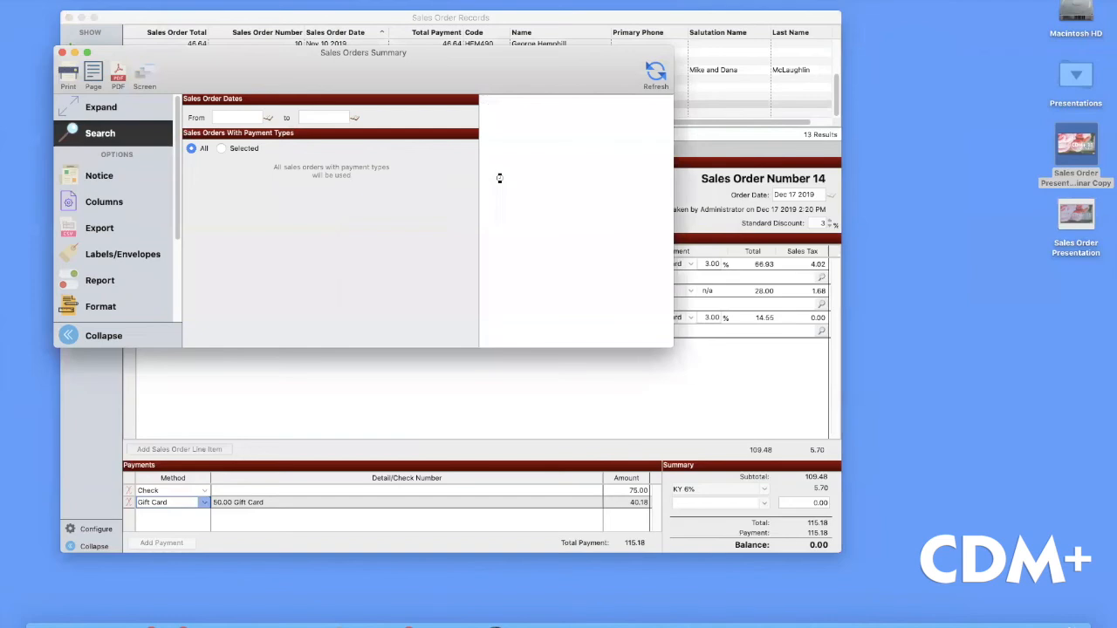
Enlarge the window and set the order dates from Dec 17 2019 to Dec 17 2019, with all payment types
left_click_drag(669, 346, 938, 479)
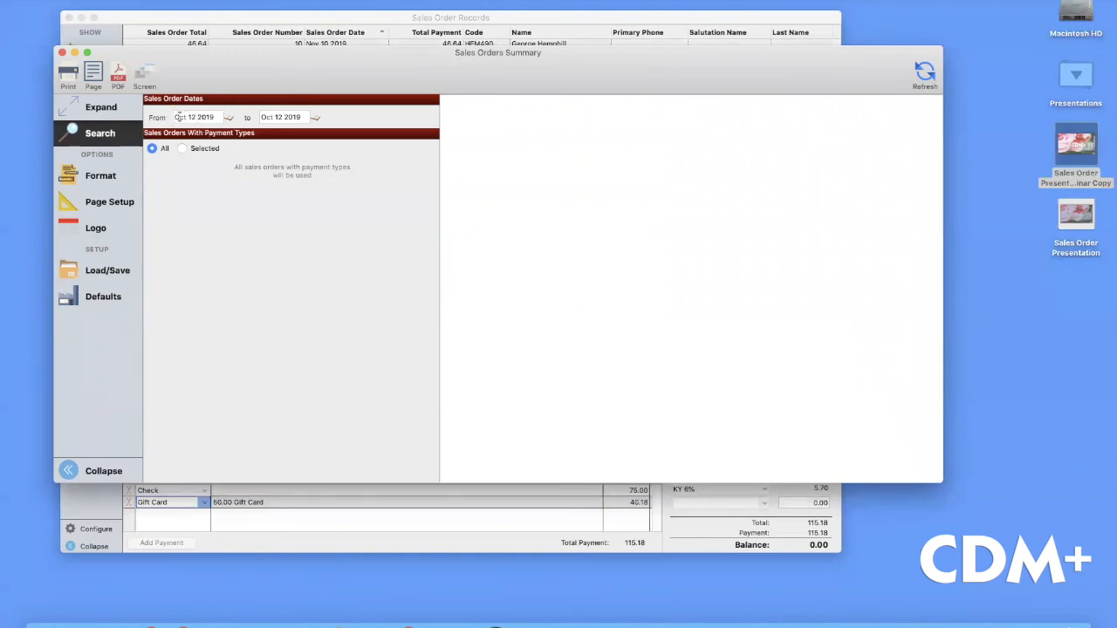
left_click_drag(175, 117, 231, 122)
type("Dec 17 2019")
key("Tab")
type("Dec 17 2019")
left_click(191, 149)
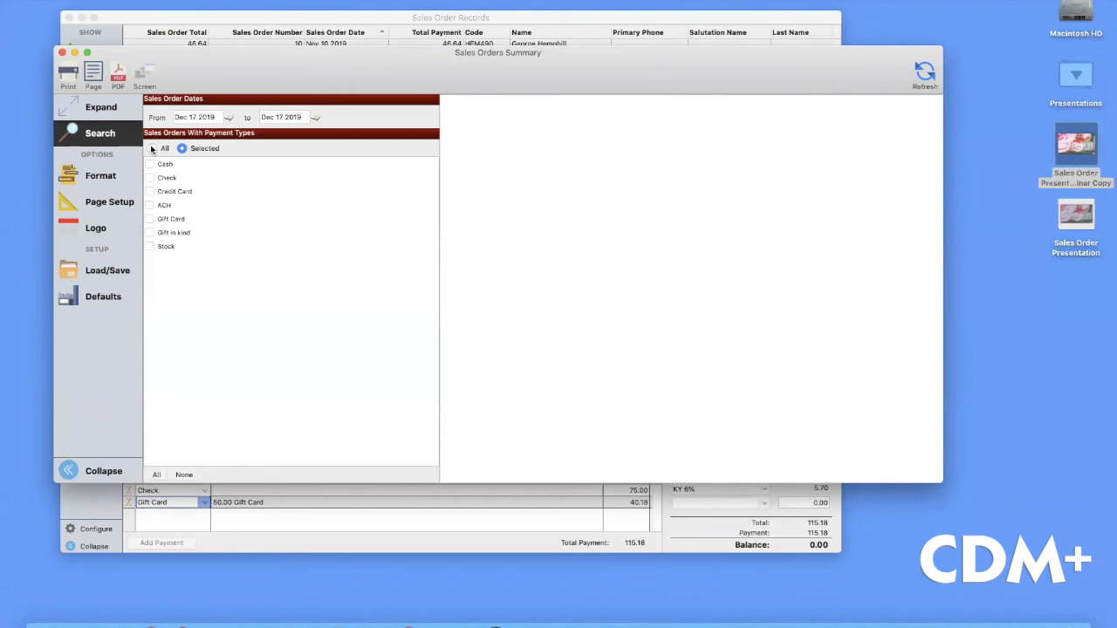
left_click(152, 149)
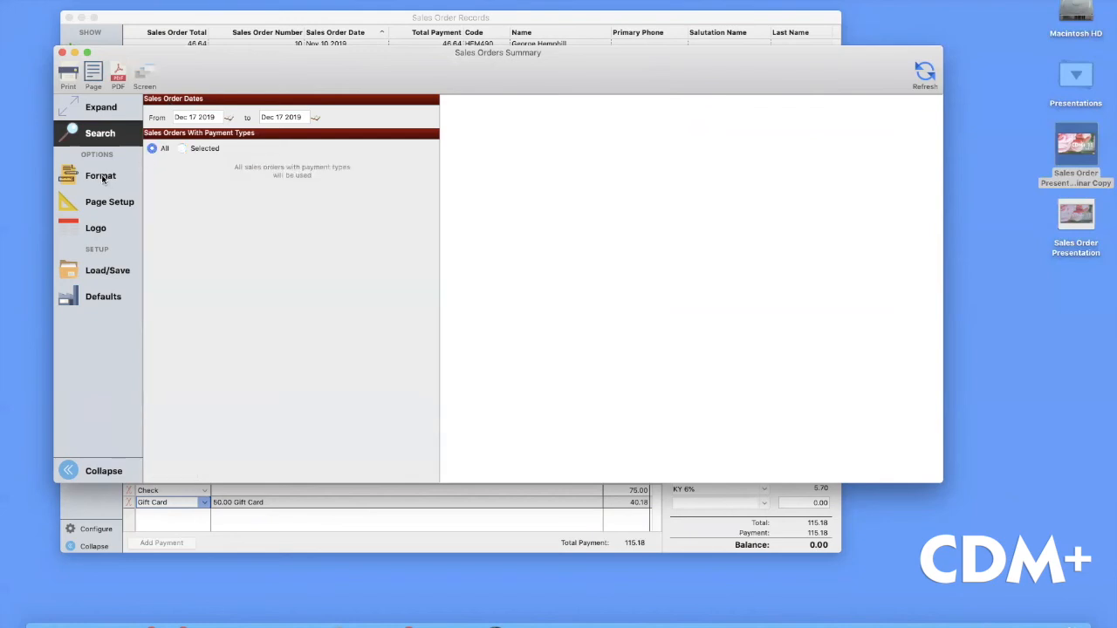
Preview the summary of 6 orders with 358.93 paid, then close the report
left_click(926, 73)
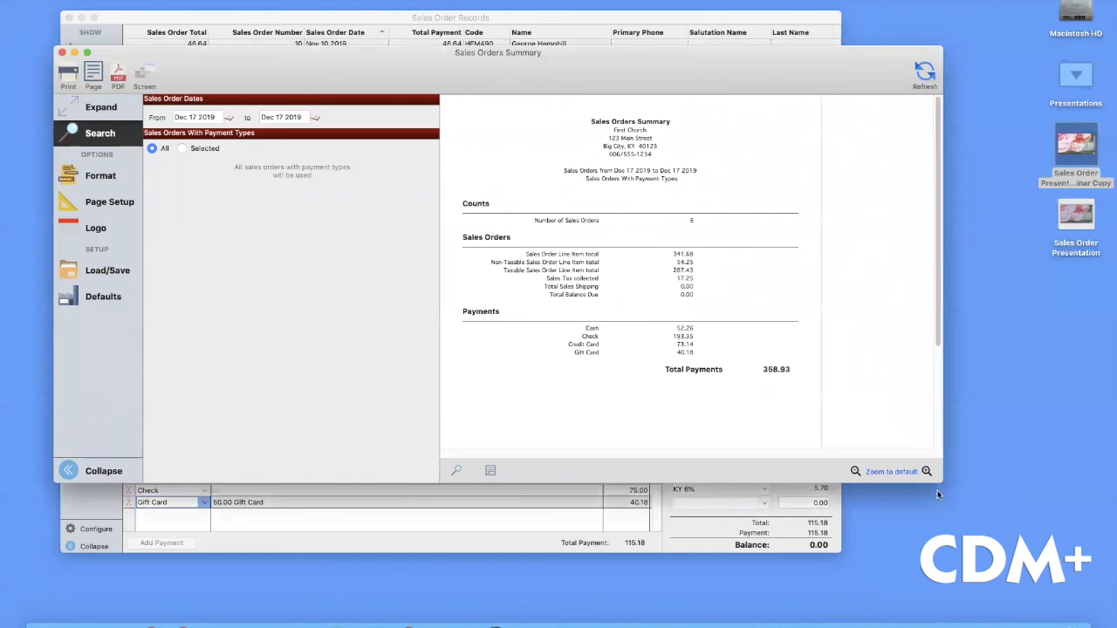
left_click_drag(943, 482, 1021, 547)
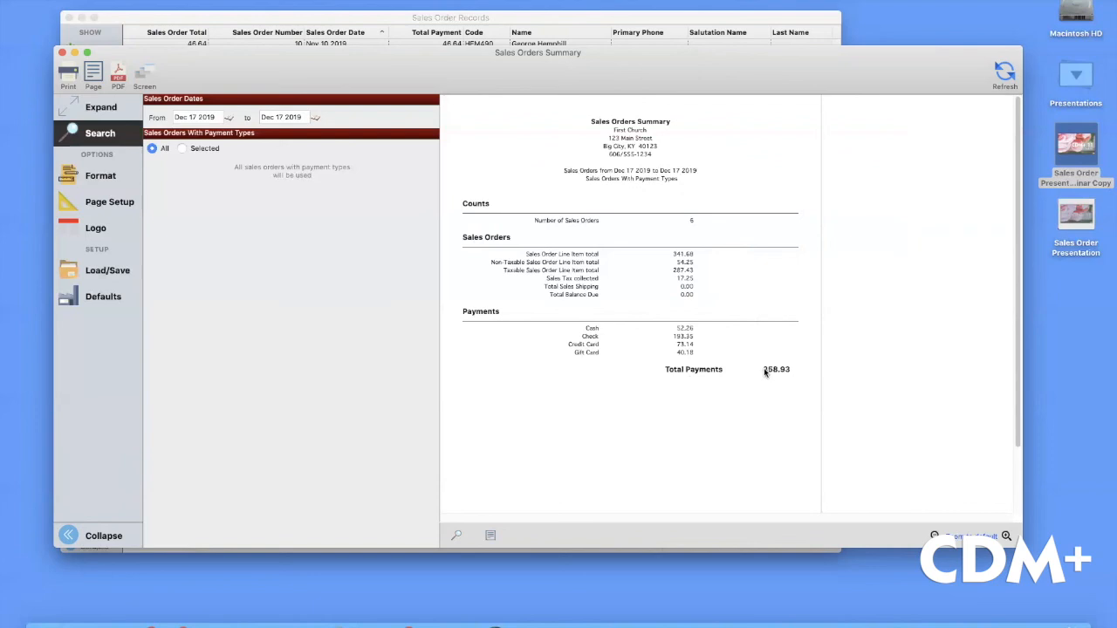
left_click(62, 52)
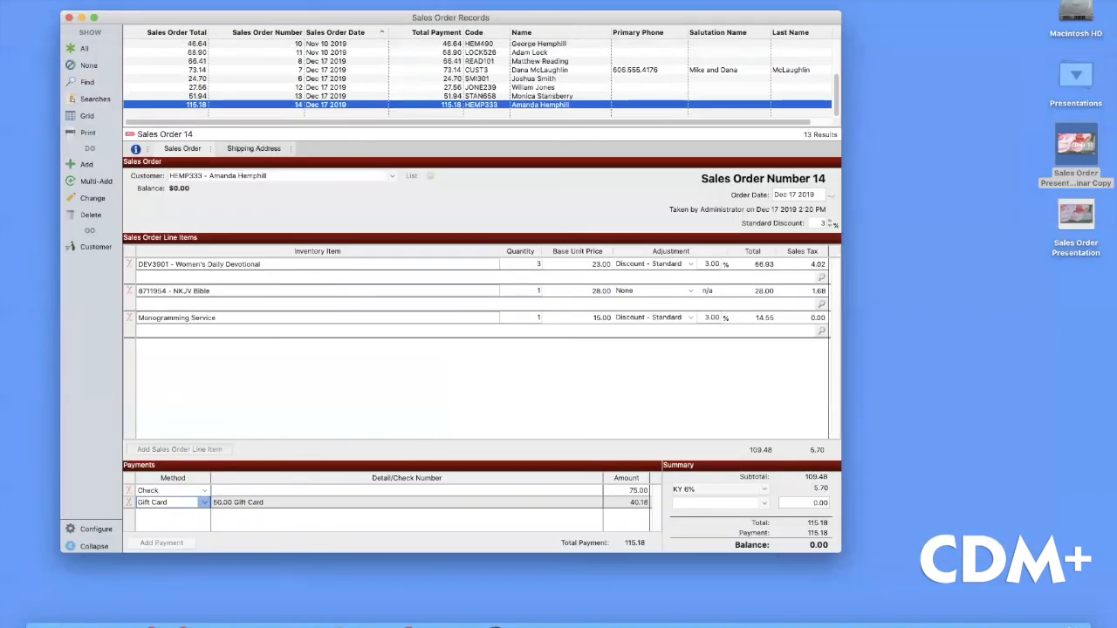
Open Sales Order Payments Custom Listing and Export from Sales Order Reports > Listings and Exports
left_click(185, 1)
mouse_move(240, 161)
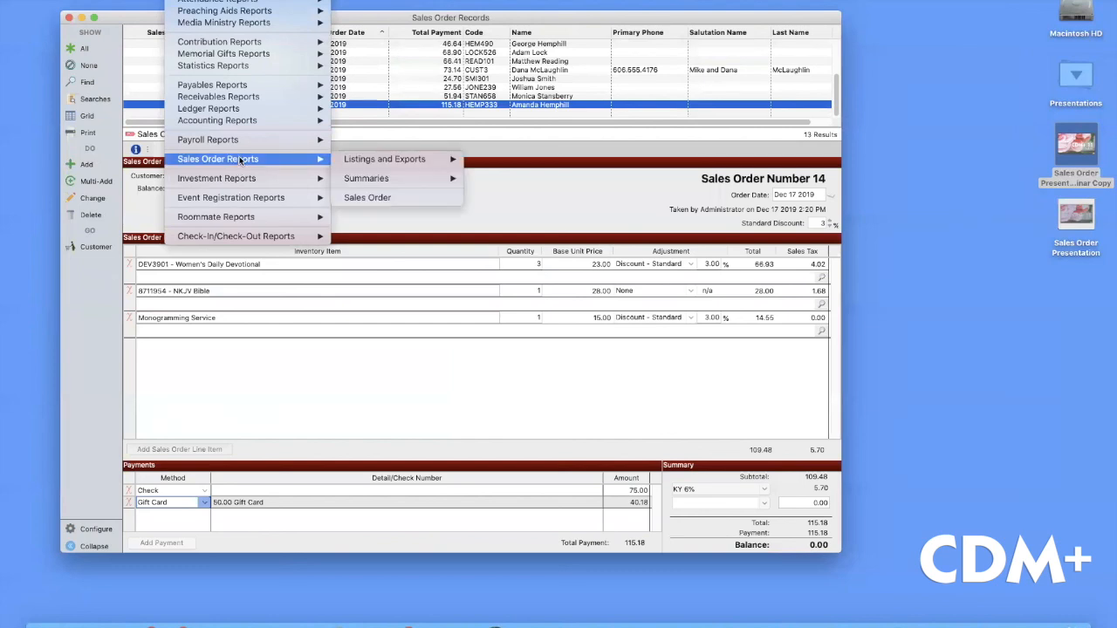
mouse_move(389, 164)
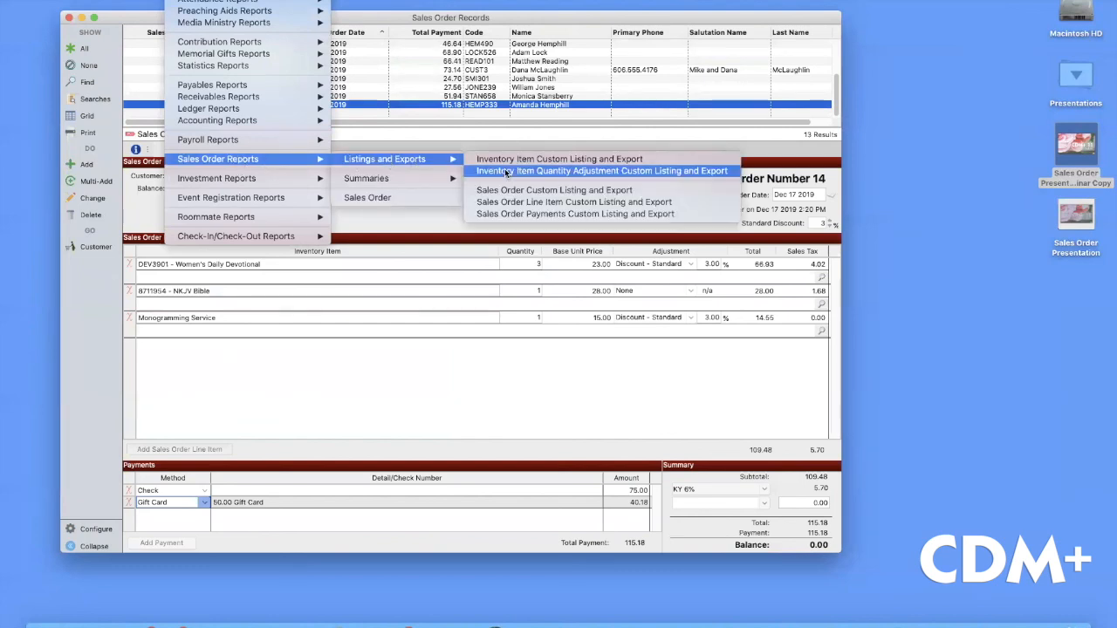
left_click(555, 215)
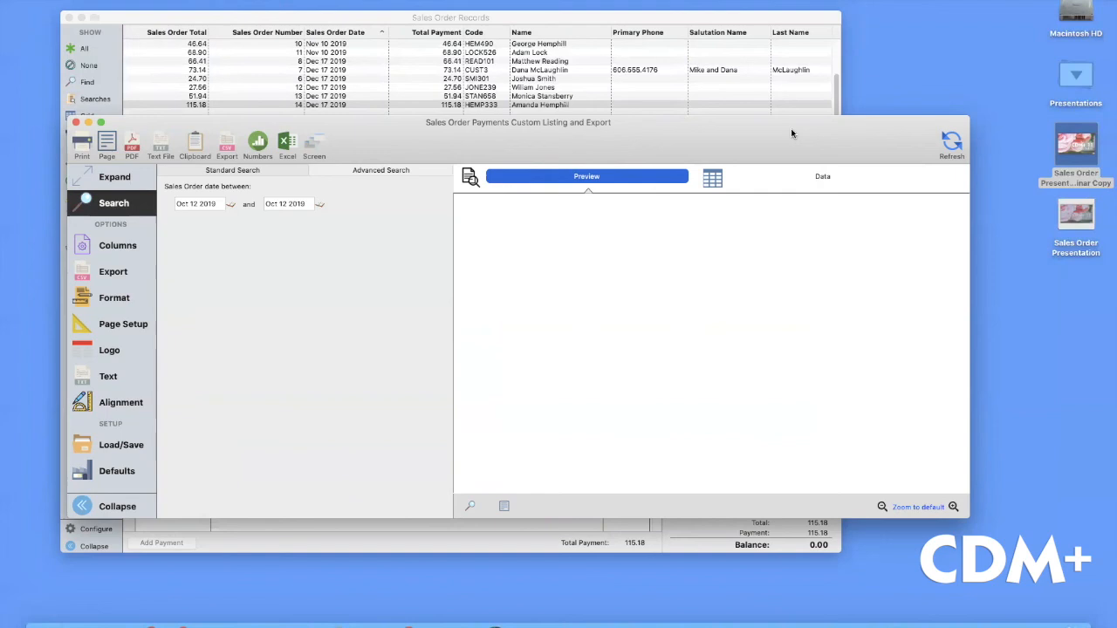
Preview the five Oct 12 2019 payments, view them as field data, and export to Excel
left_click_drag(791, 131, 793, 107)
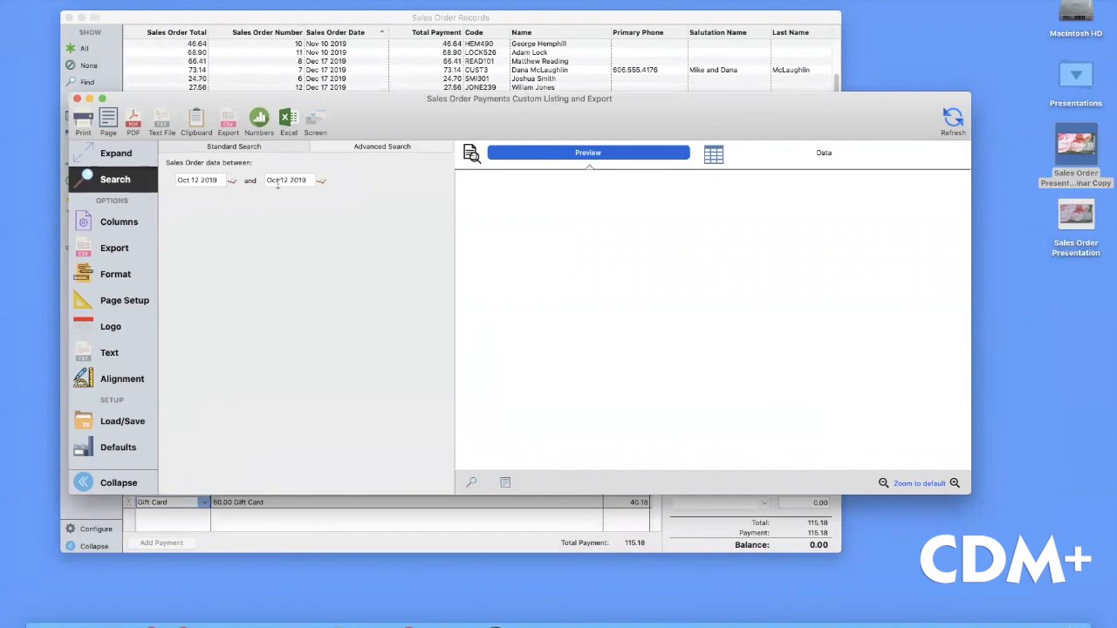
left_click(108, 220)
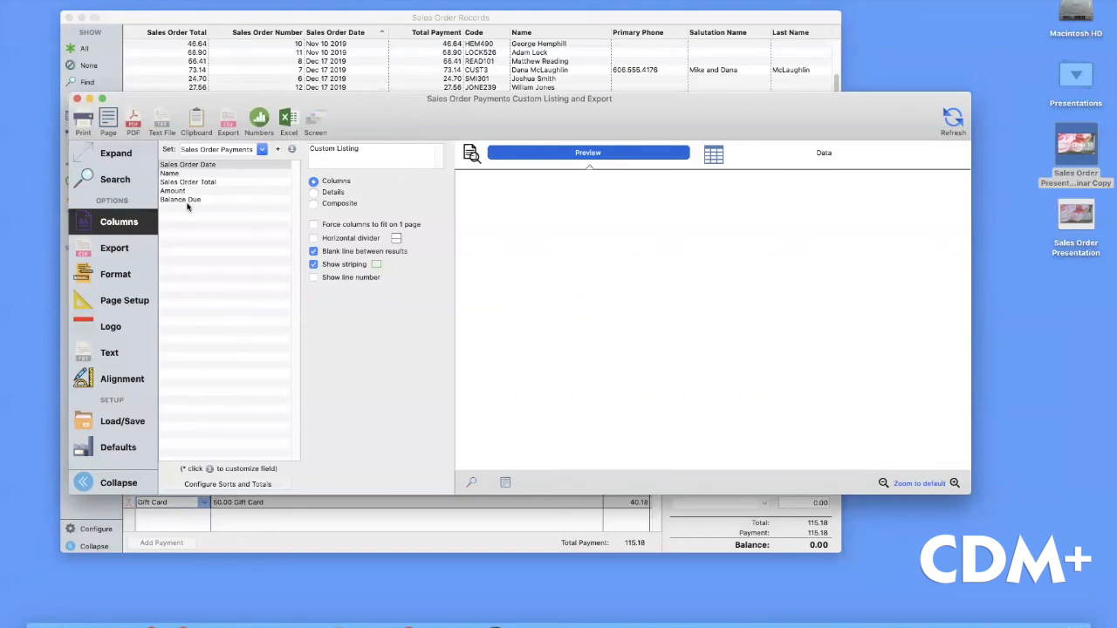
left_click(953, 117)
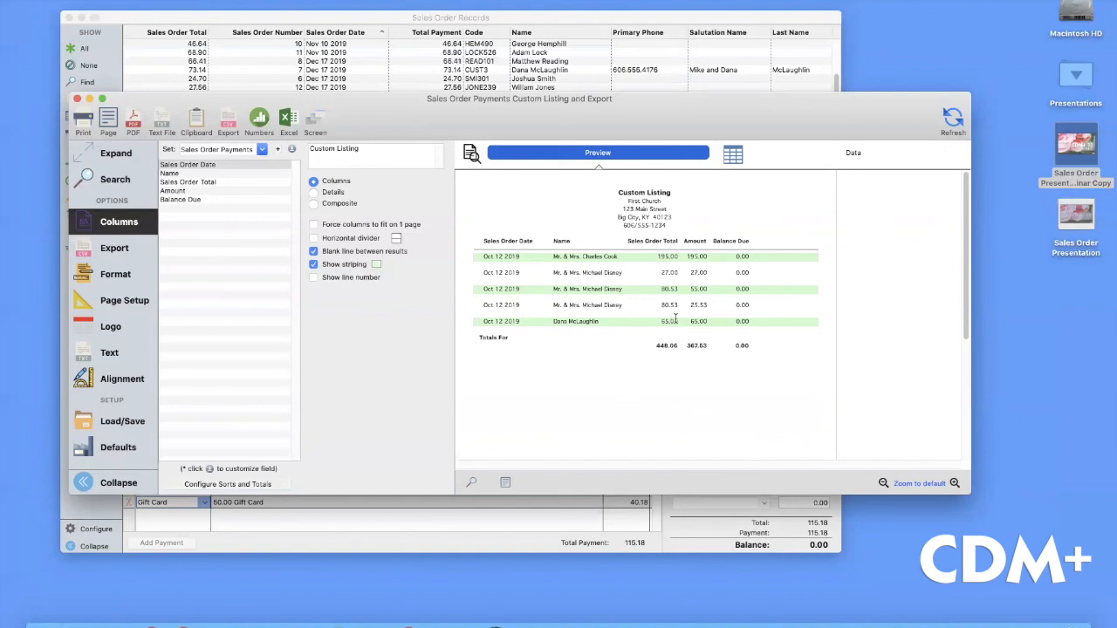
left_click(854, 153)
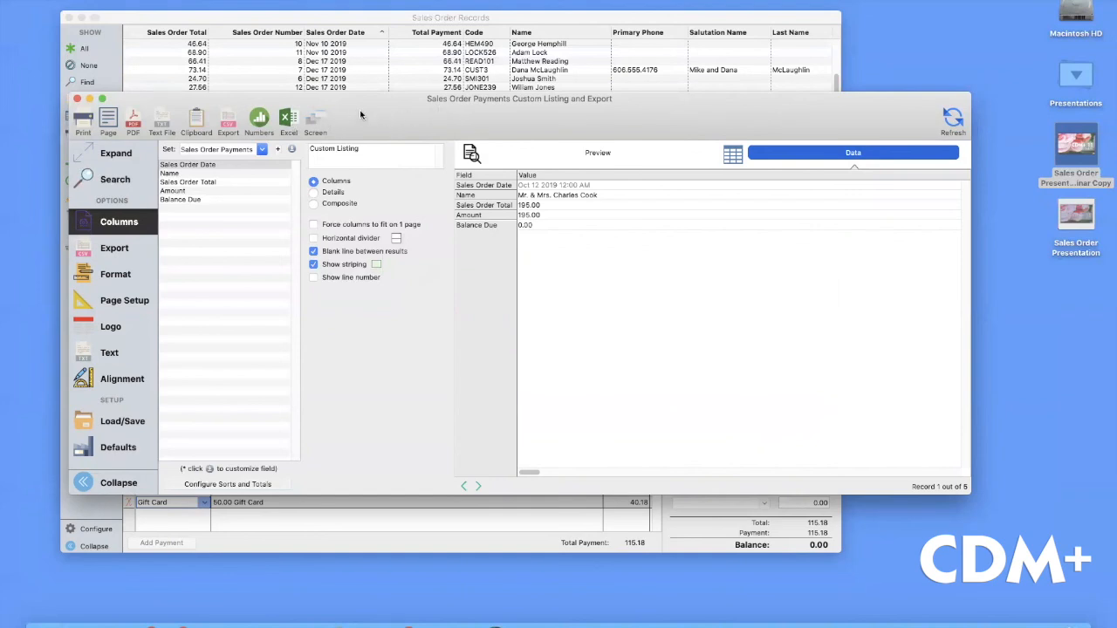
left_click(285, 119)
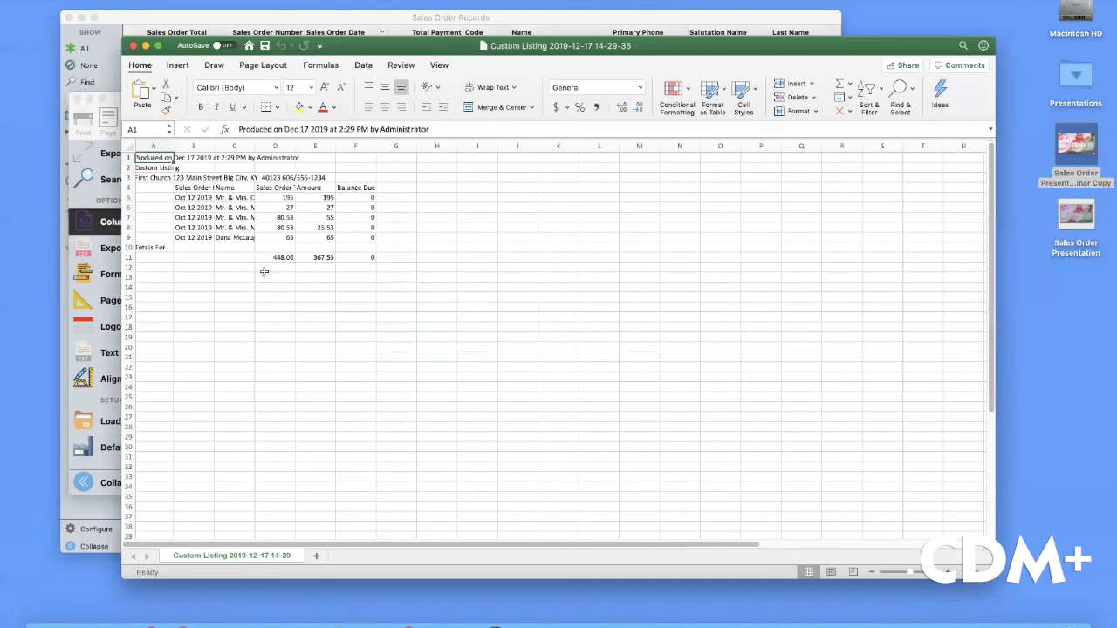
Widen columns B, C and D so full dates, names and the Sales Order Total header show, then close the spreadsheet
left_click_drag(282, 258, 369, 257)
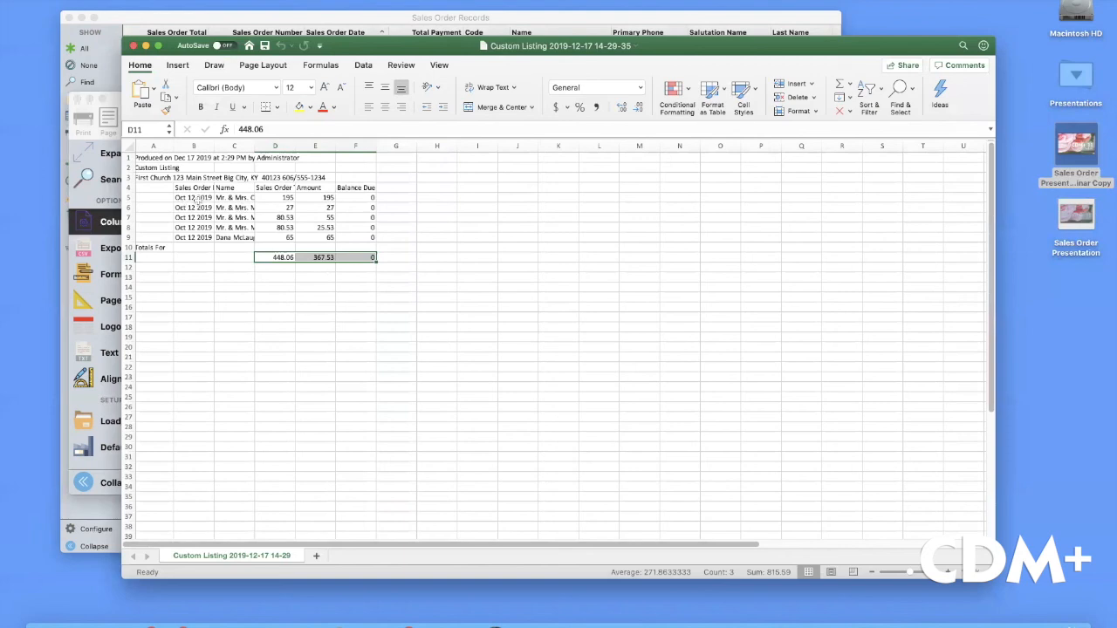
left_click_drag(252, 141, 300, 143)
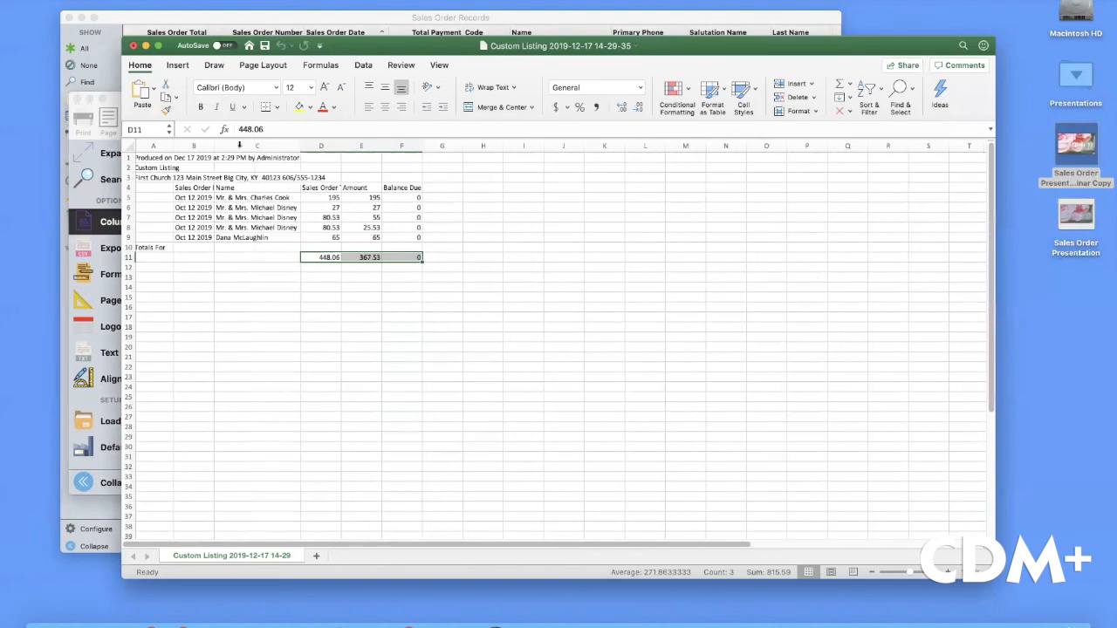
double_click(214, 145)
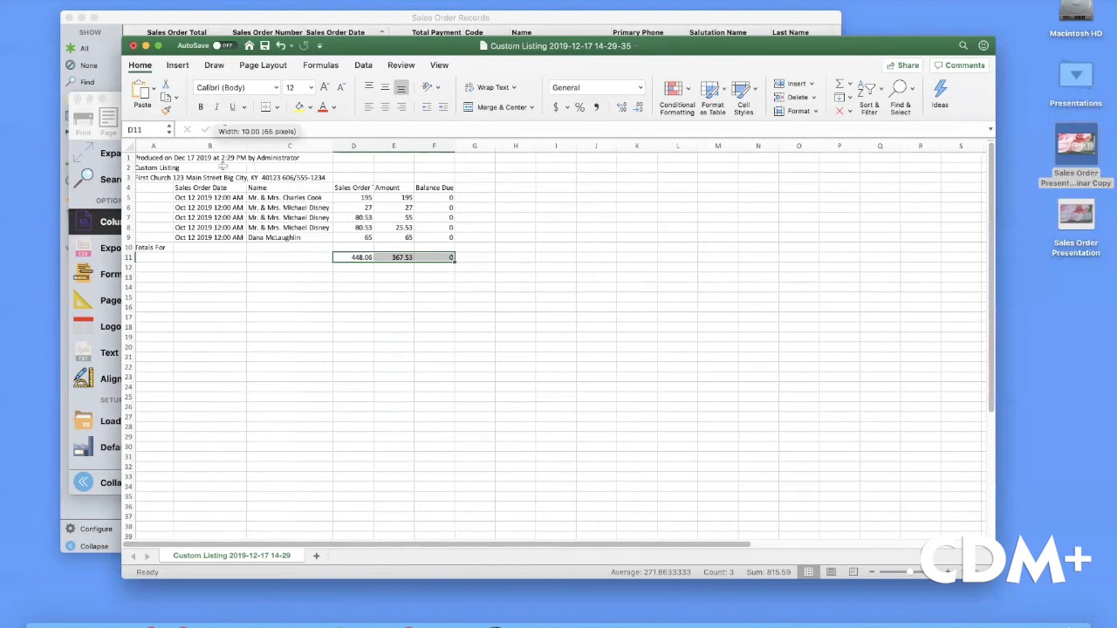
double_click(374, 145)
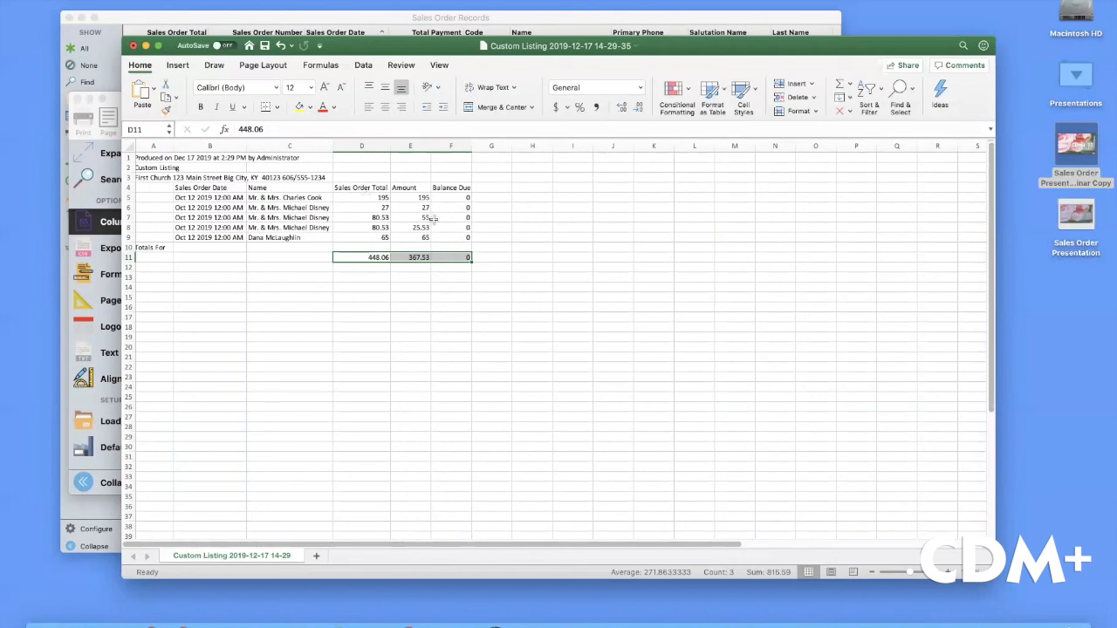
left_click(133, 46)
Close Excel without saving, then play the Keynote slideshow through to the closing sales-contact slide
left_click(516, 118)
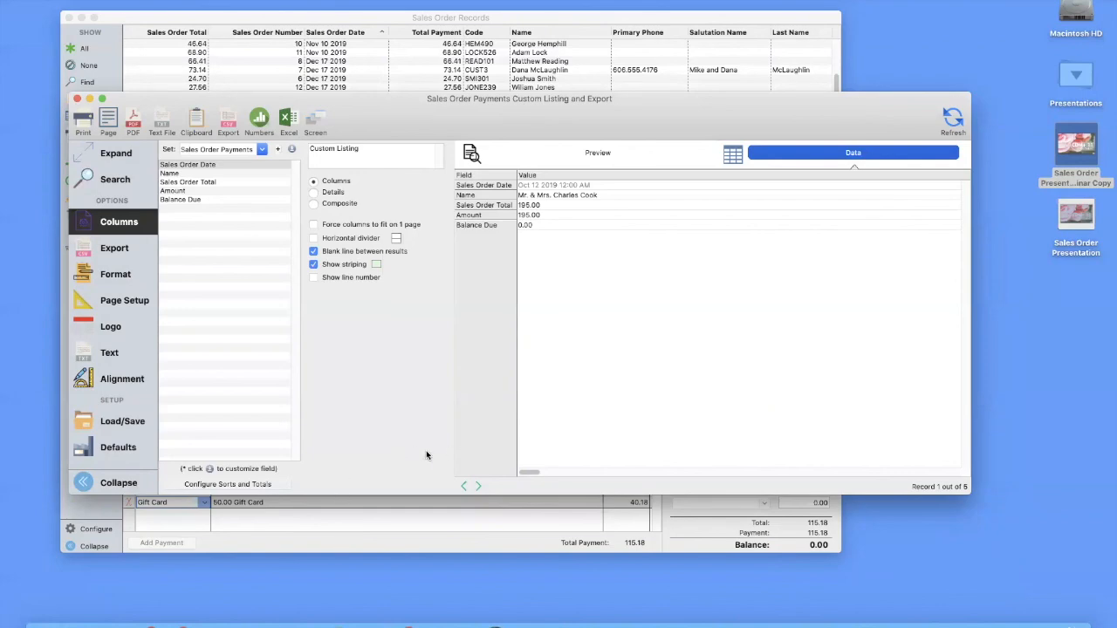
left_click(688, 621)
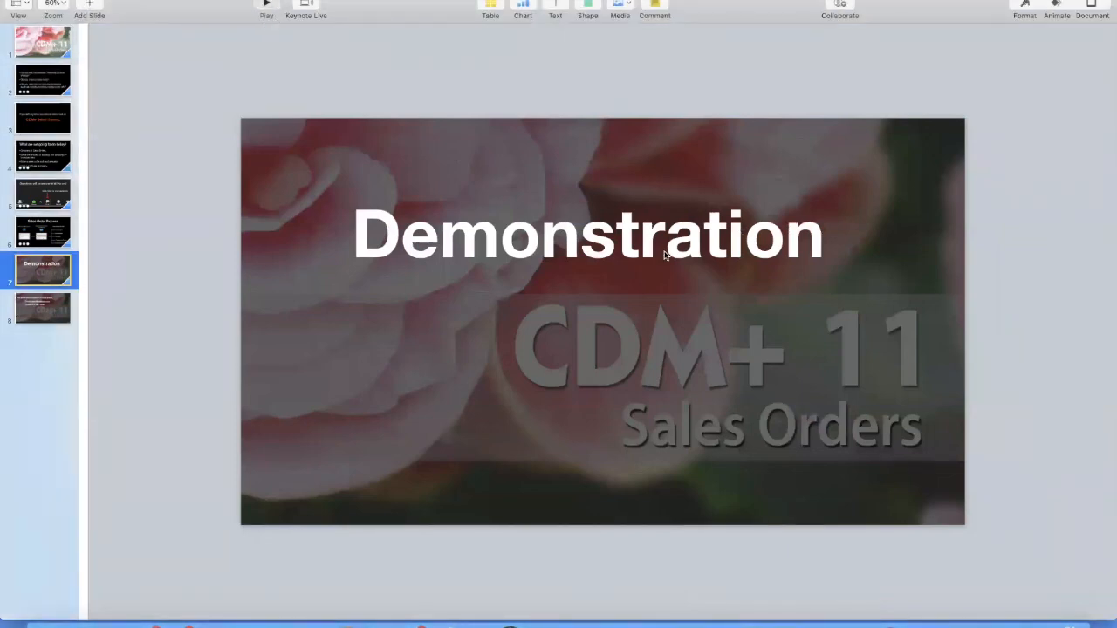
key("alt+super+p")
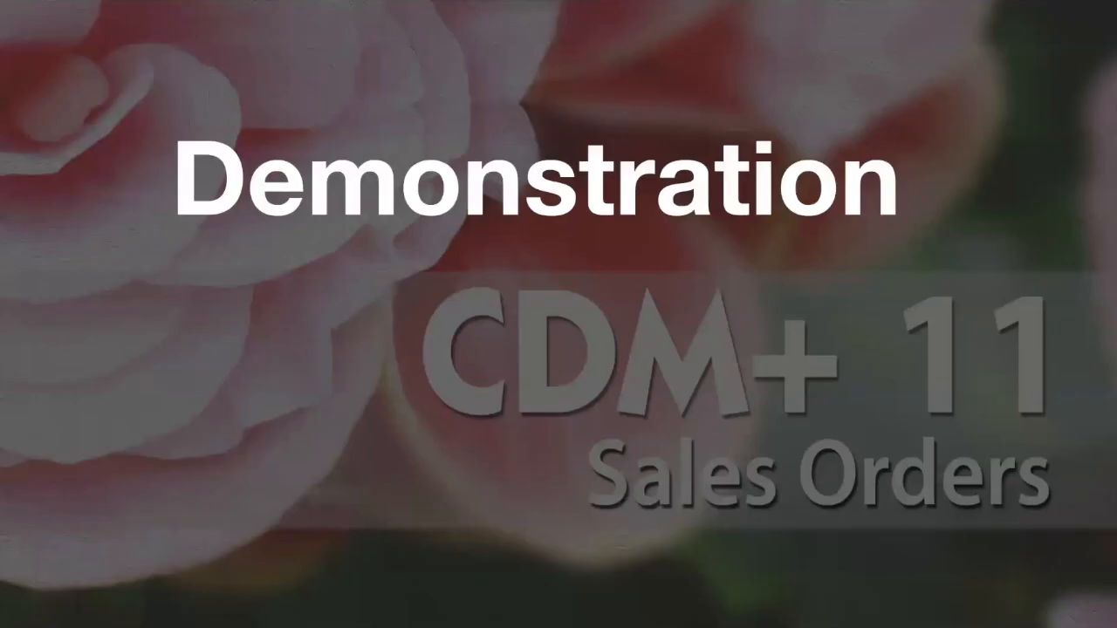
key("Right")
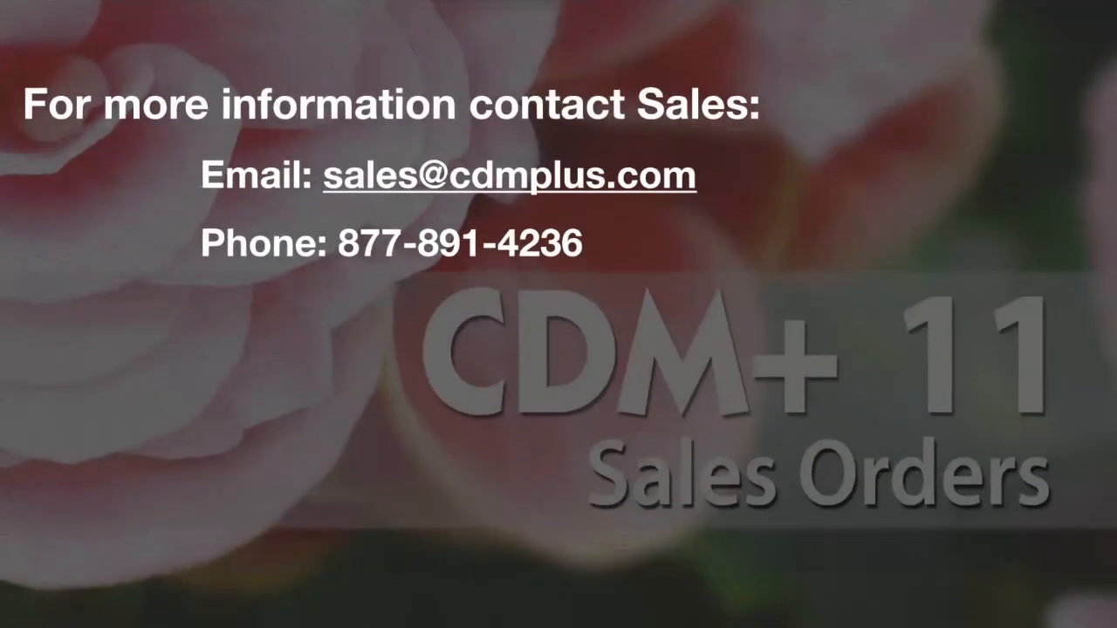